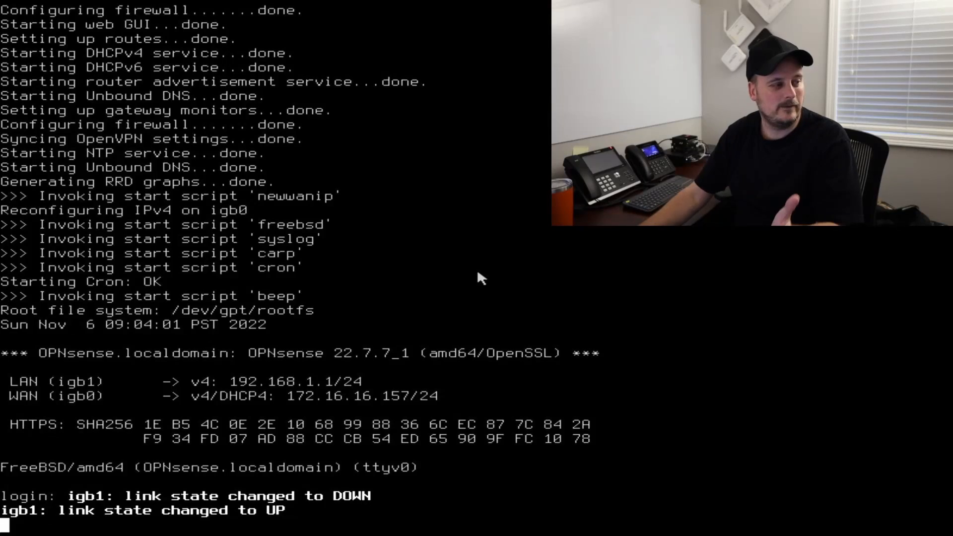
- Boot the machine from the SanDisk USB drive in the boot device selection
key("Return")
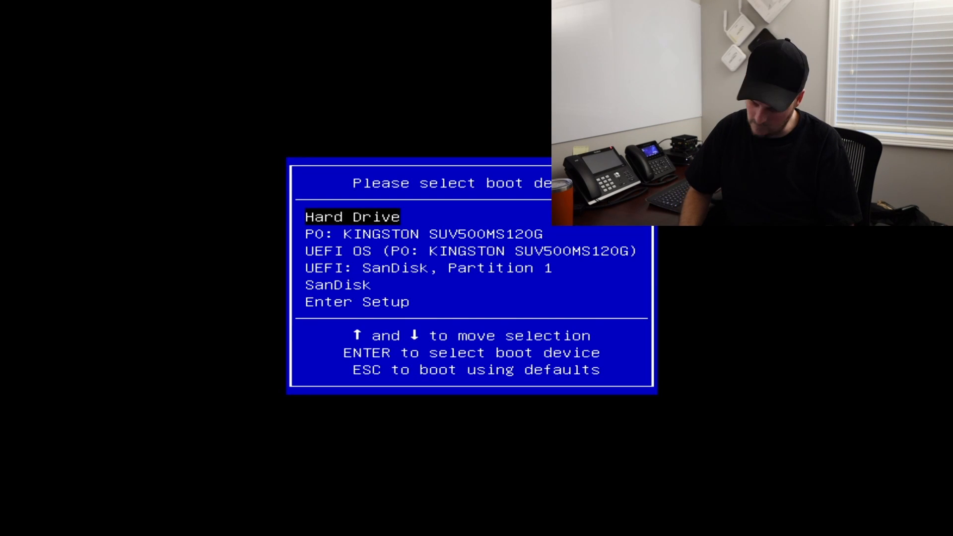
key("Down")
key("Down")
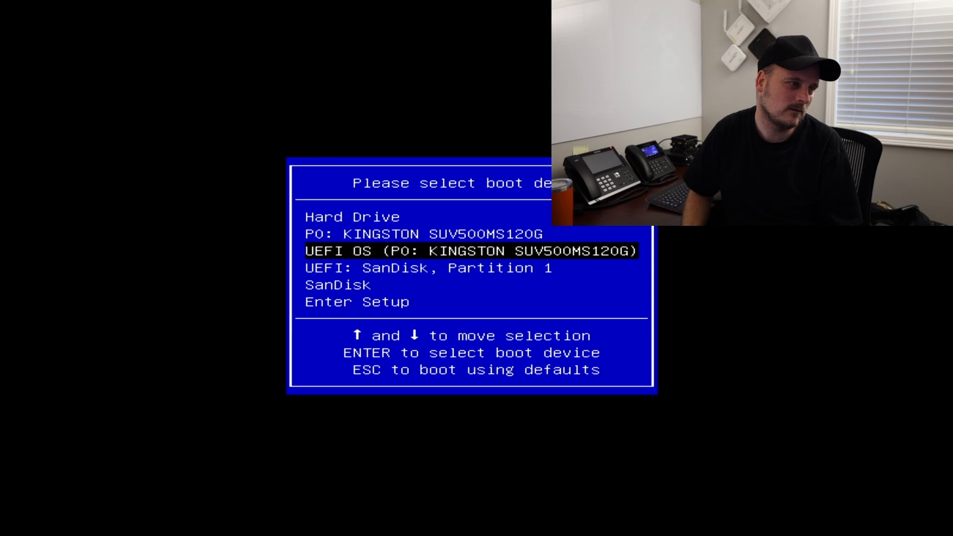
key("Down")
key("Down")
key("Return")
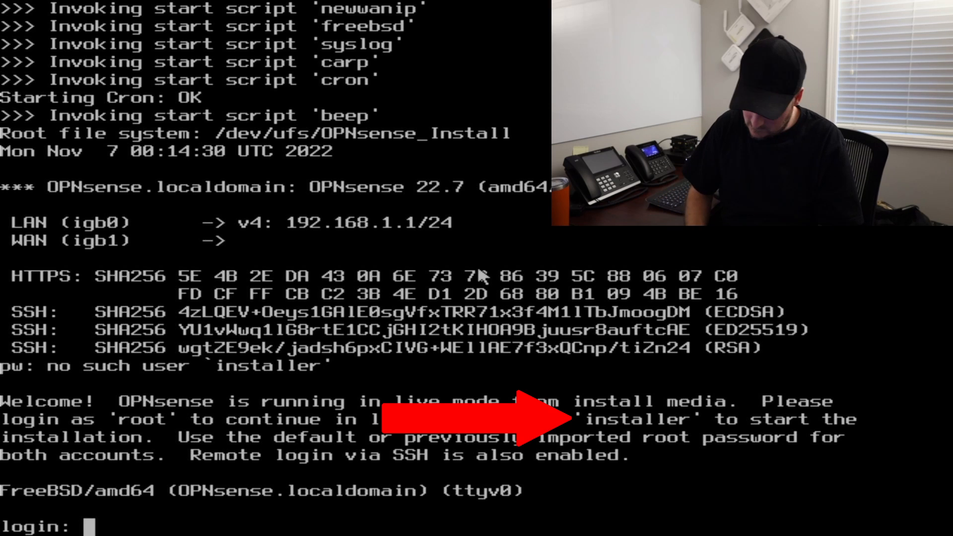
- Log in to the live install media as installer with the account password
type("installer")
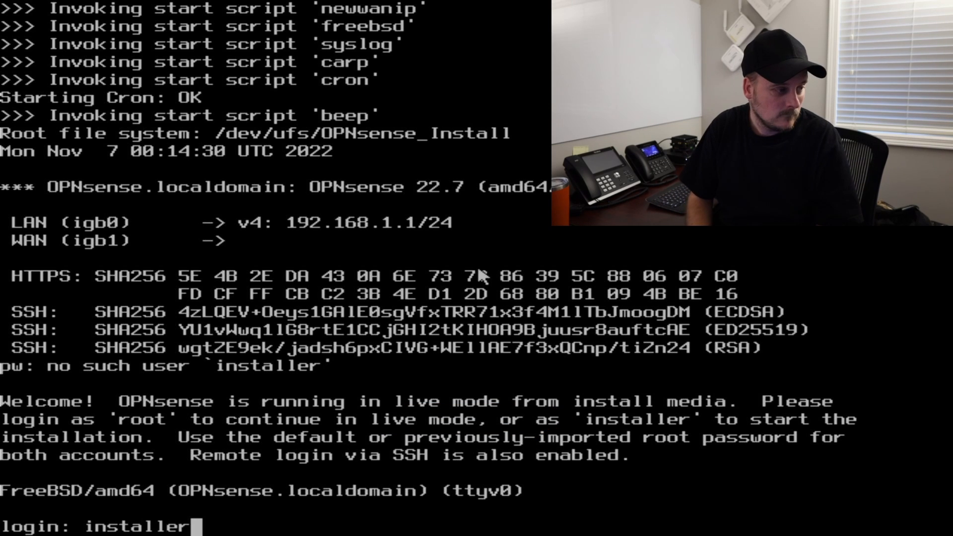
key("Return")
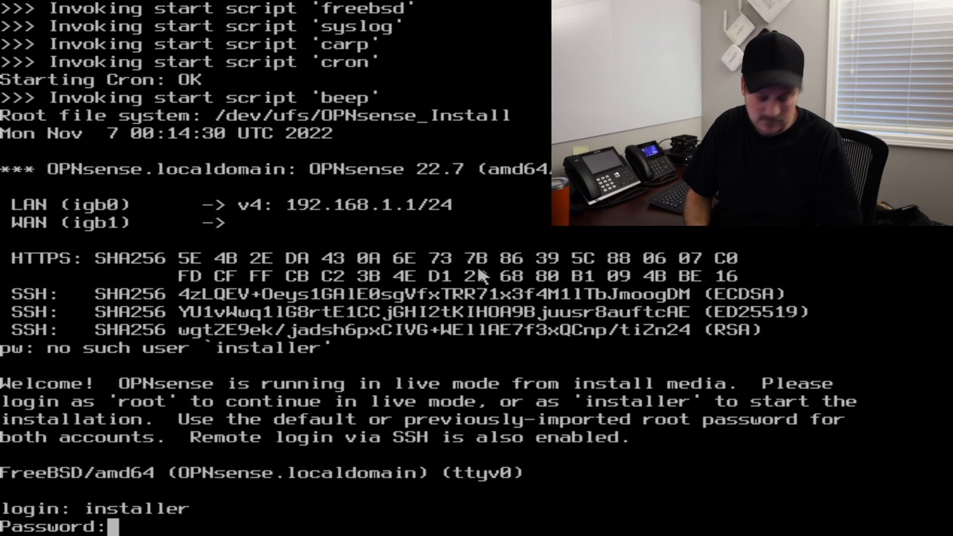
key("Return")
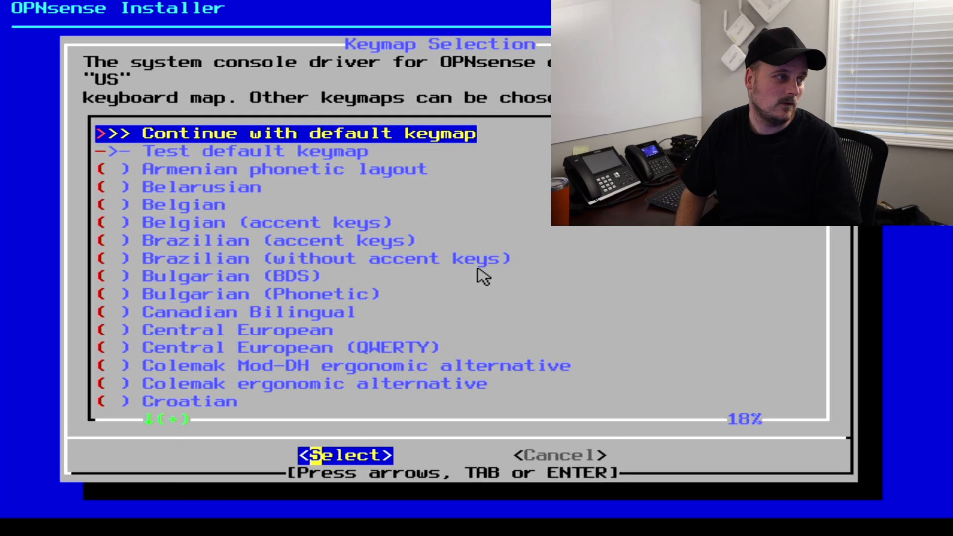
- Start a UFS installation with the default keymap on disk ada0, accepting the 8GB swap partition and the erasure of the disk
key("Return")
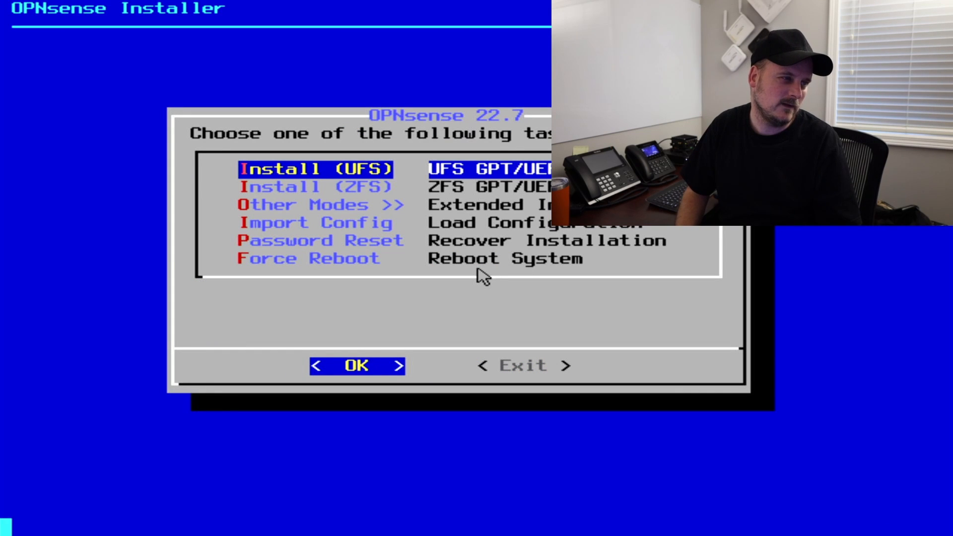
key("Return")
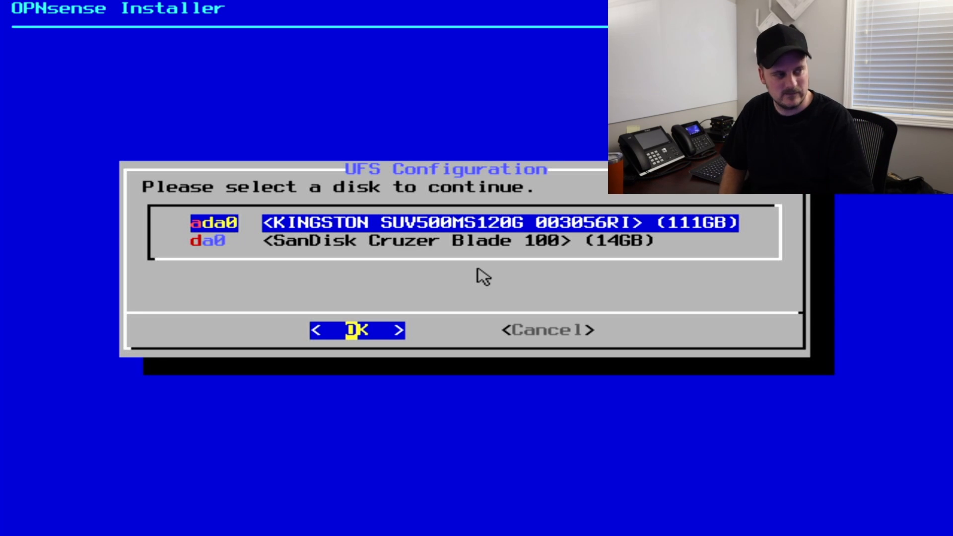
key("Return")
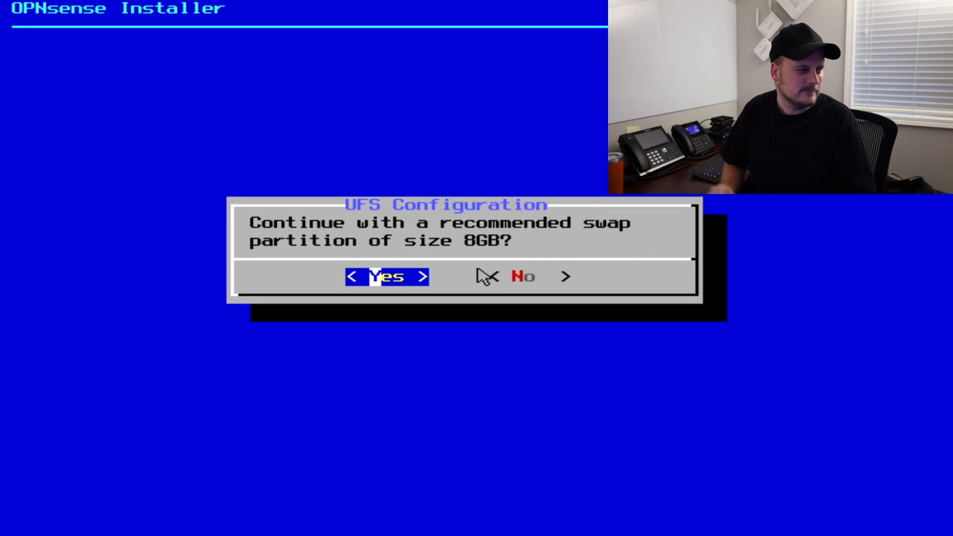
key("Return")
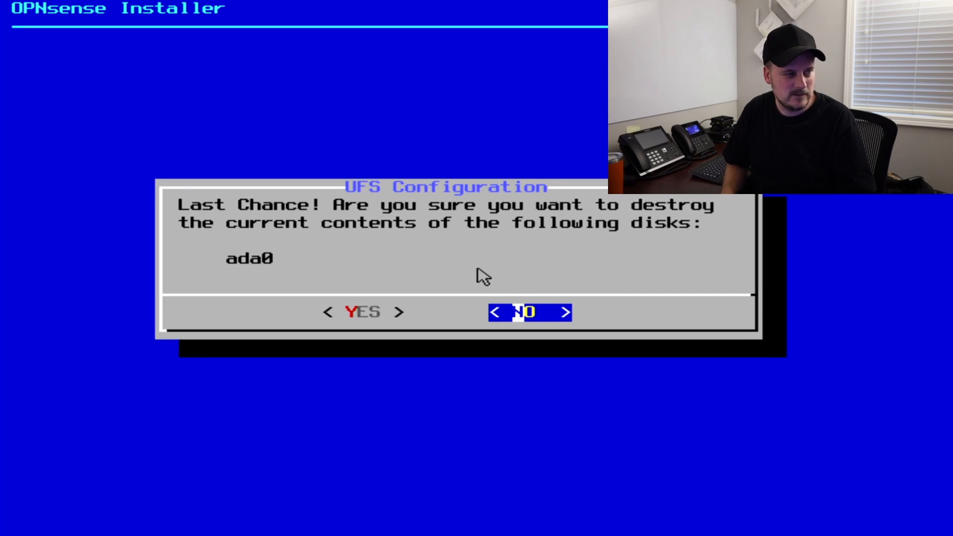
key("Left")
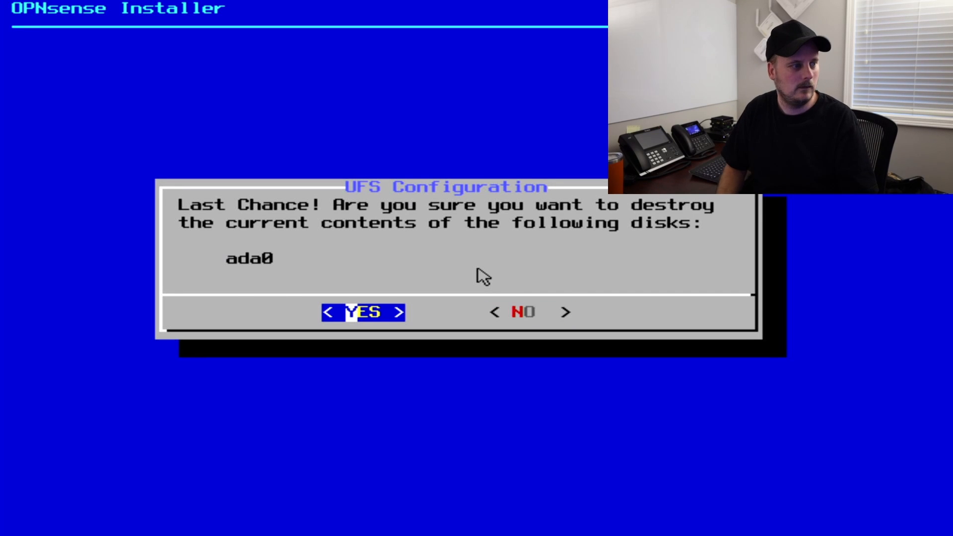
key("Return")
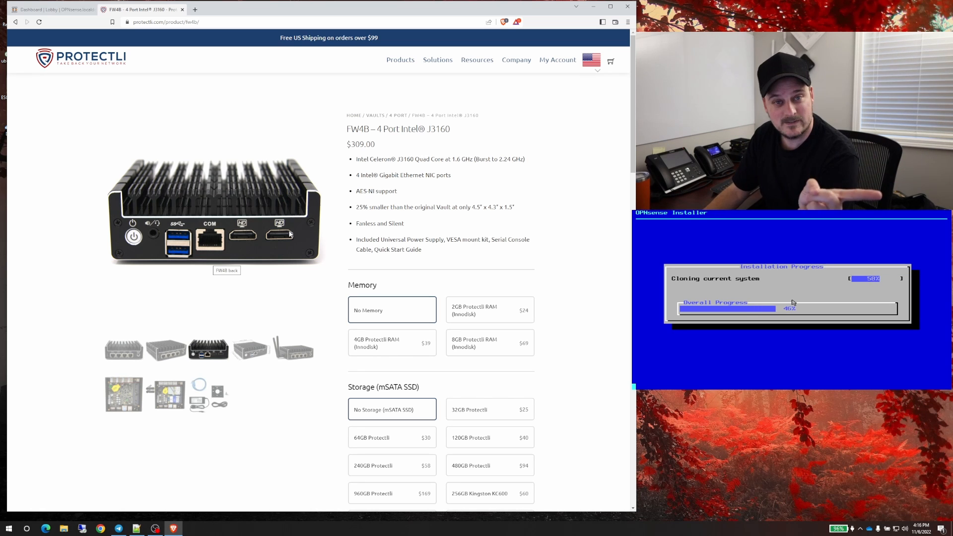
- In the browser, view the FW4B gallery photos of the antenna version, the internal boards and the included accessories
left_click(298, 356)
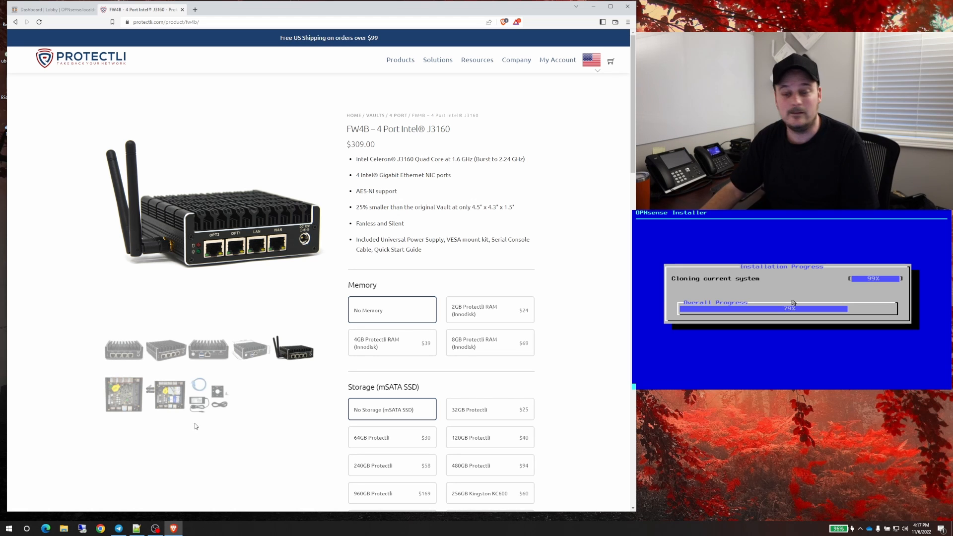
left_click(114, 397)
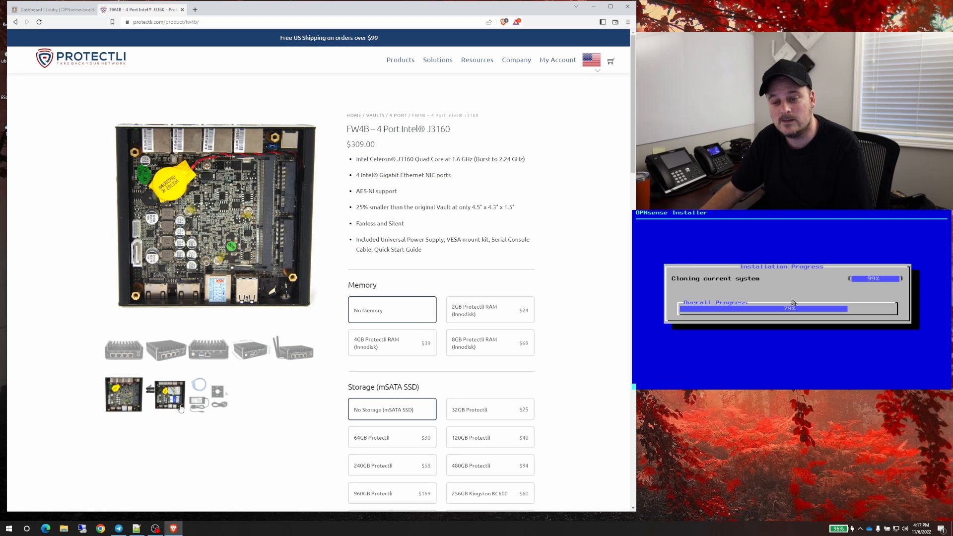
left_click(168, 395)
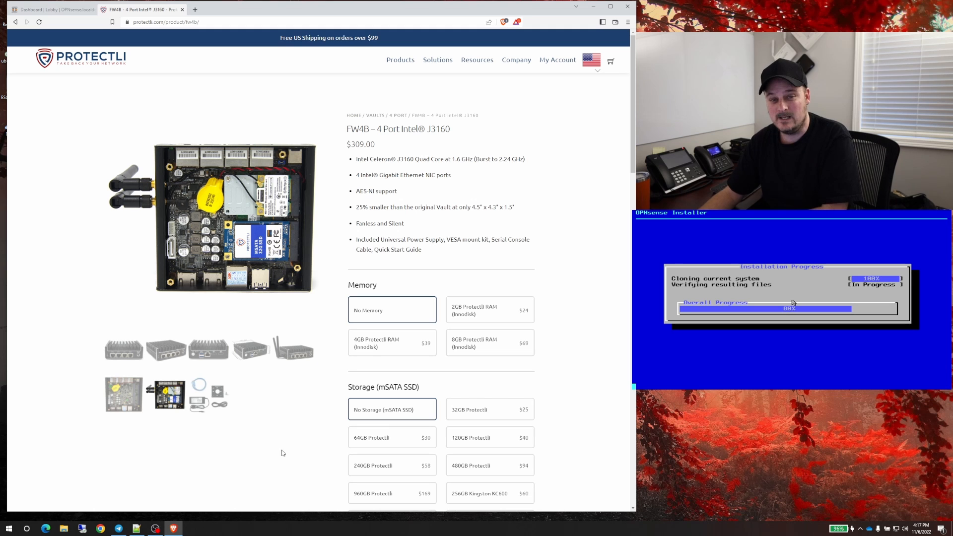
left_click(210, 396)
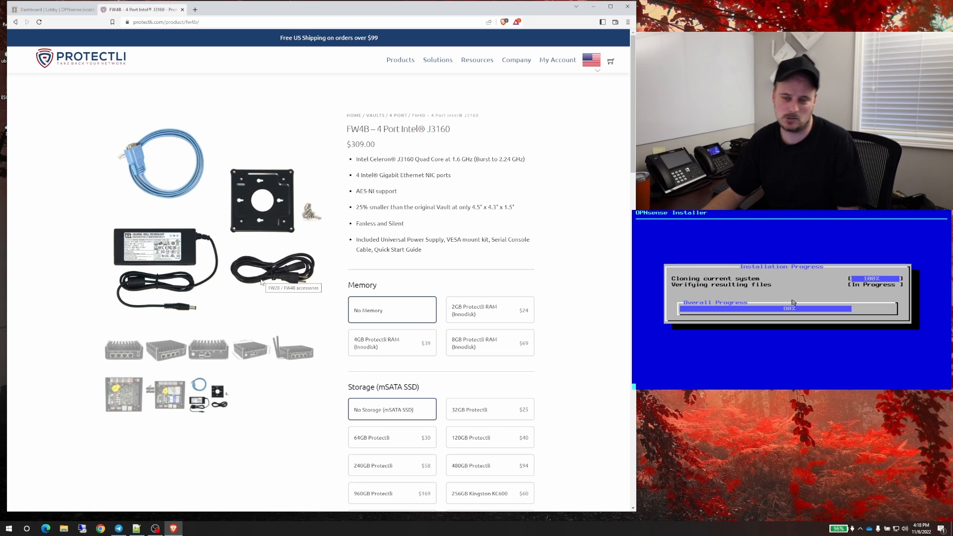
- Examine the FW4B's configuration options for memory, storage, WiFi, 4G LTE modem, BIOS and power cable
scroll(287, 457, "down", 2)
scroll(292, 415, "down", 1)
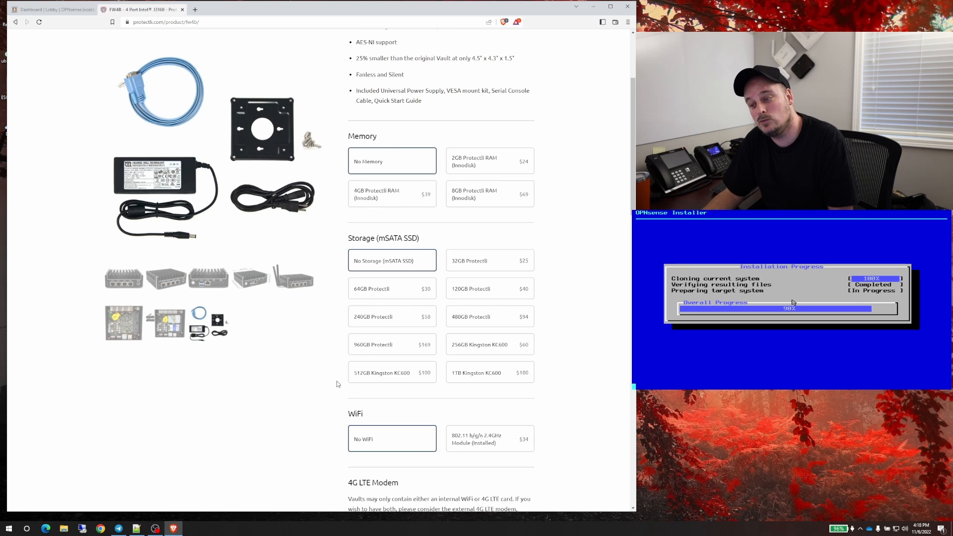
scroll(524, 306, "down", 1)
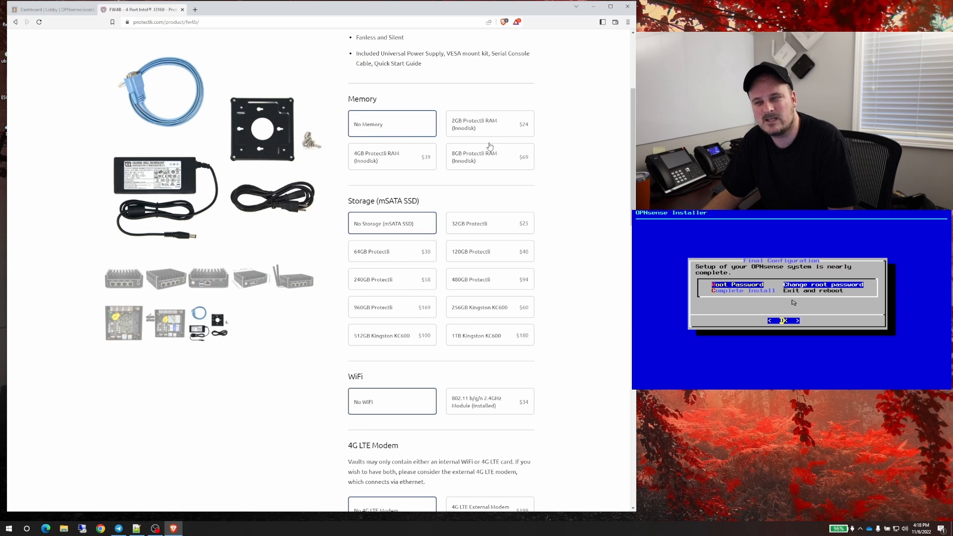
scroll(524, 219, "up", 2)
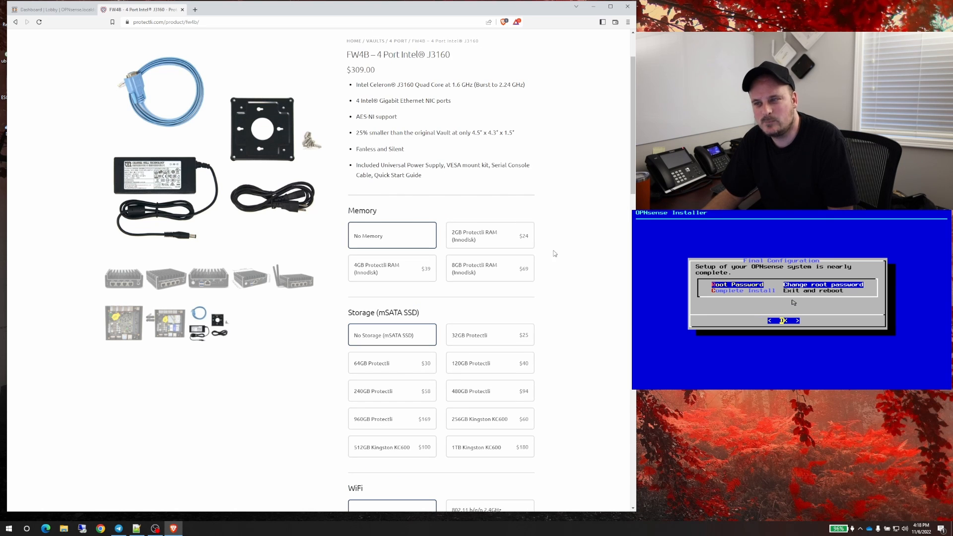
scroll(569, 268, "down", 3)
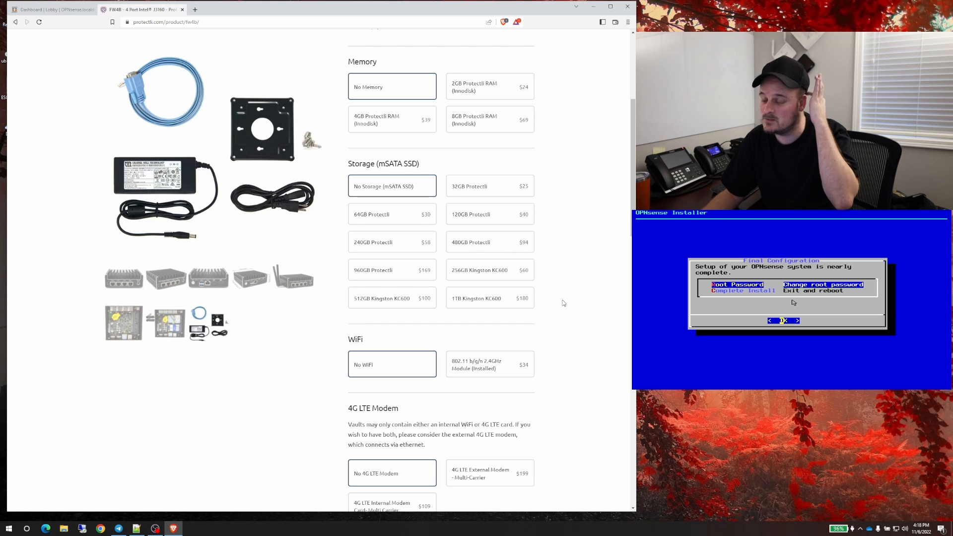
scroll(560, 302, "down", 2)
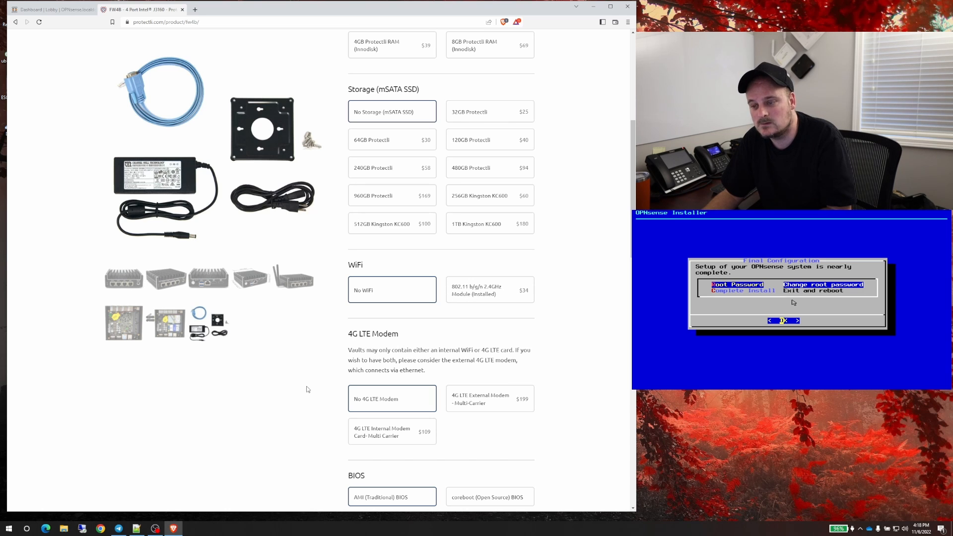
scroll(298, 420, "down", 1)
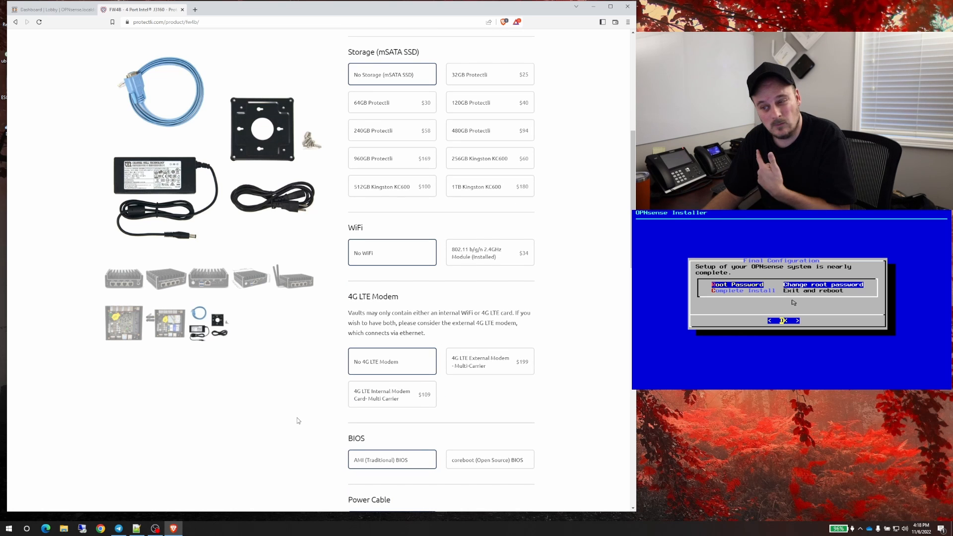
scroll(298, 420, "down", 2)
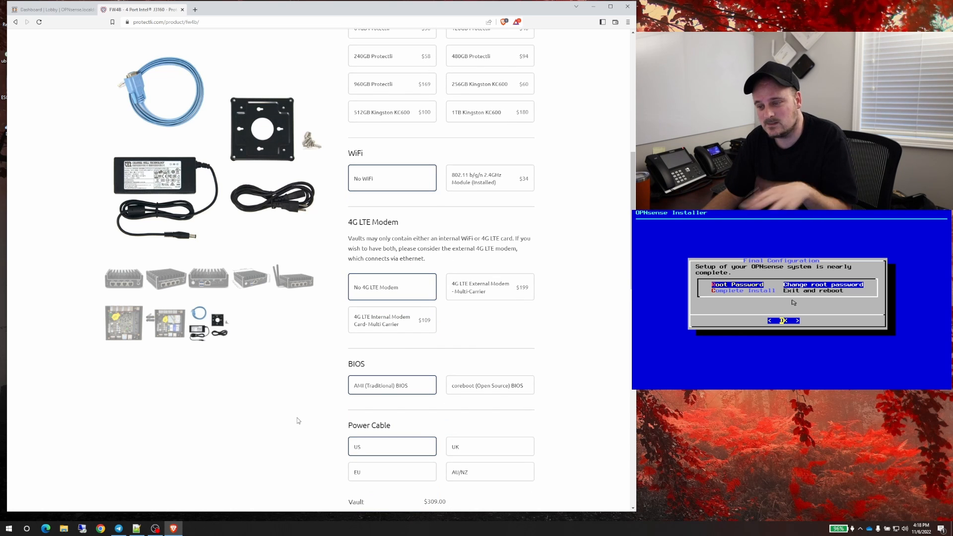
scroll(297, 420, "down", 1)
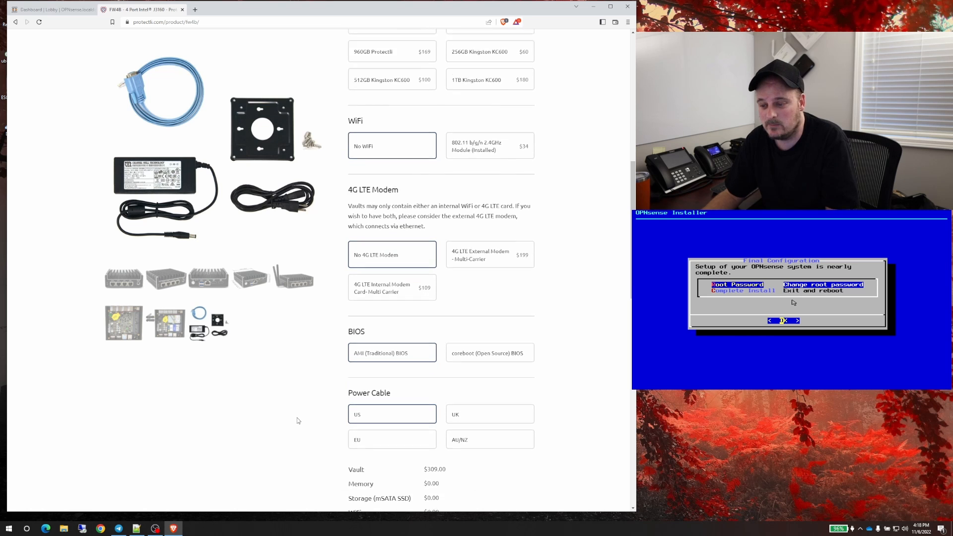
scroll(297, 420, "down", 2)
scroll(298, 420, "down", 1)
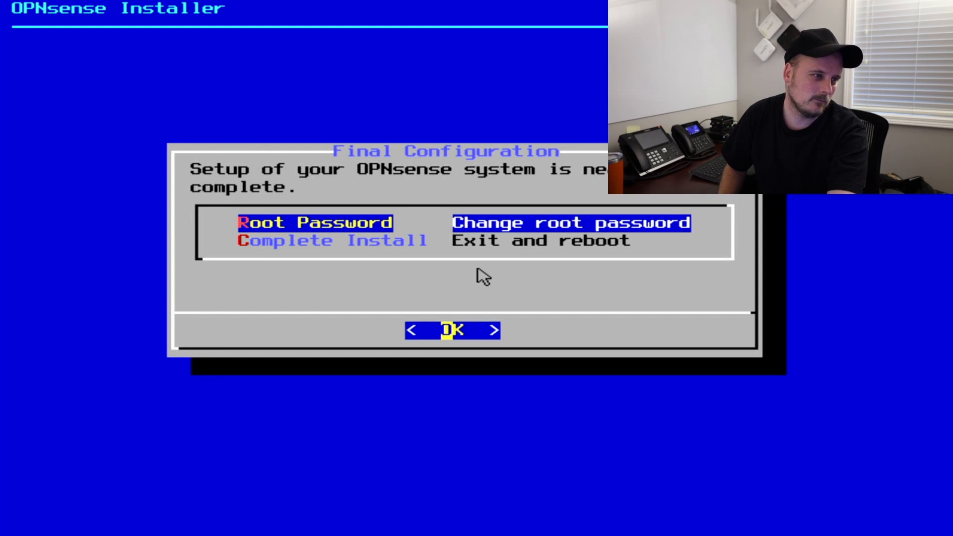
- Back in the OPNsense installer, complete the install with a reboot and log in as root with the account password
key("Down")
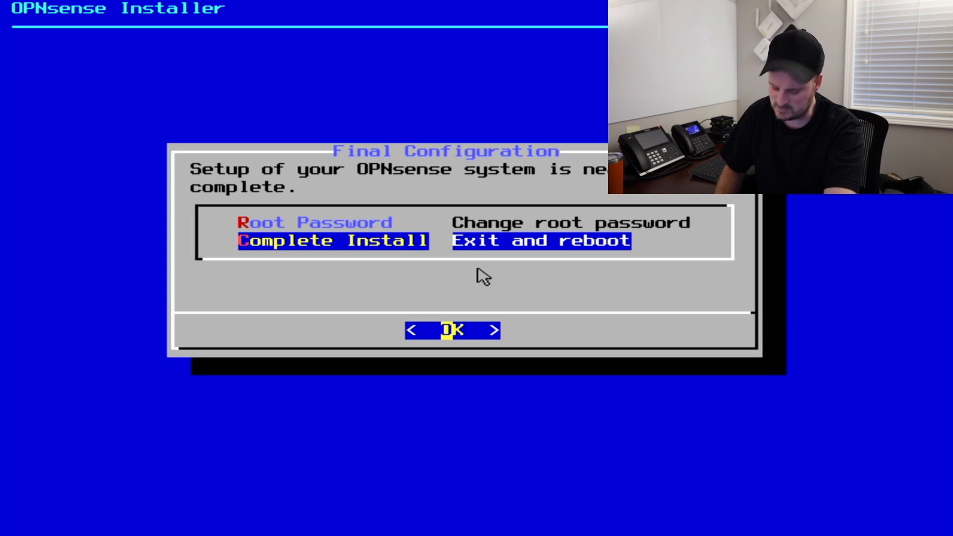
key("Return")
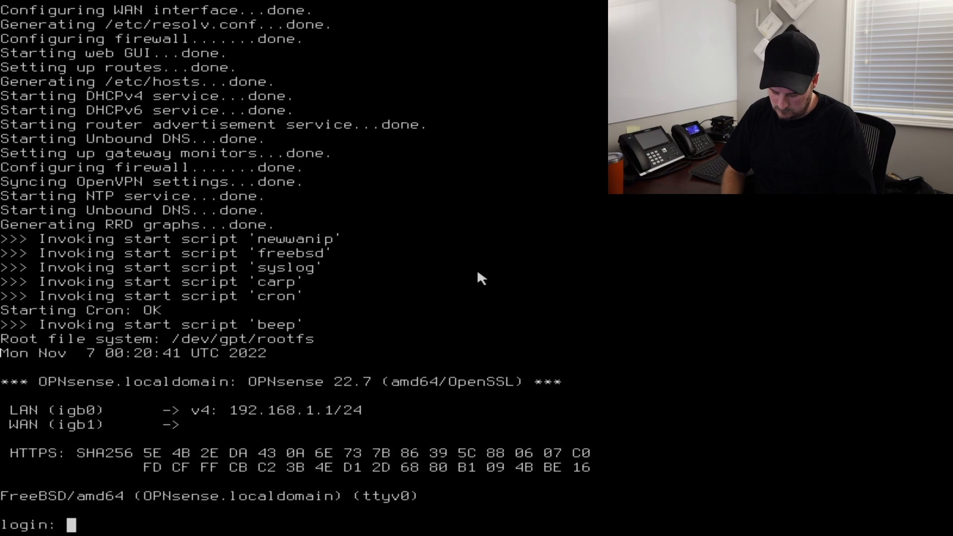
type("root")
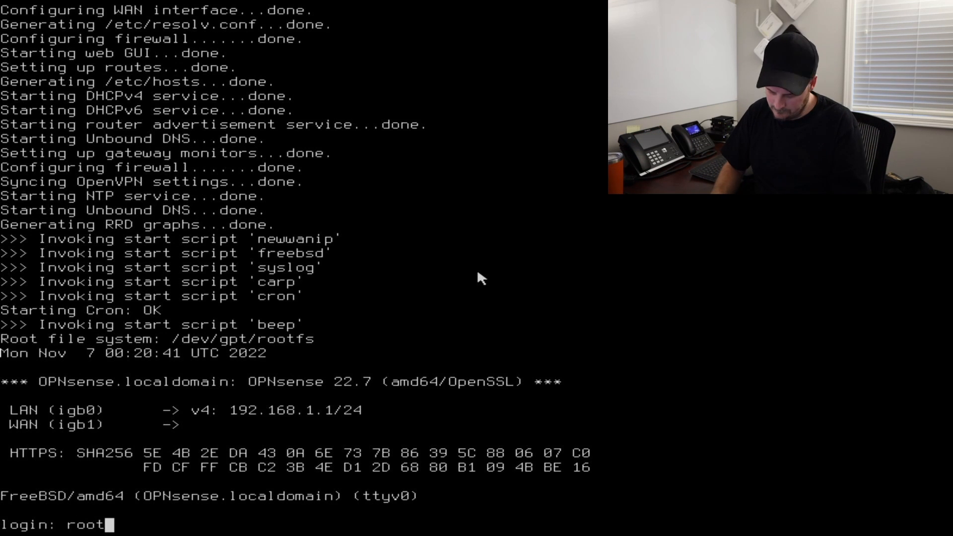
key("Return")
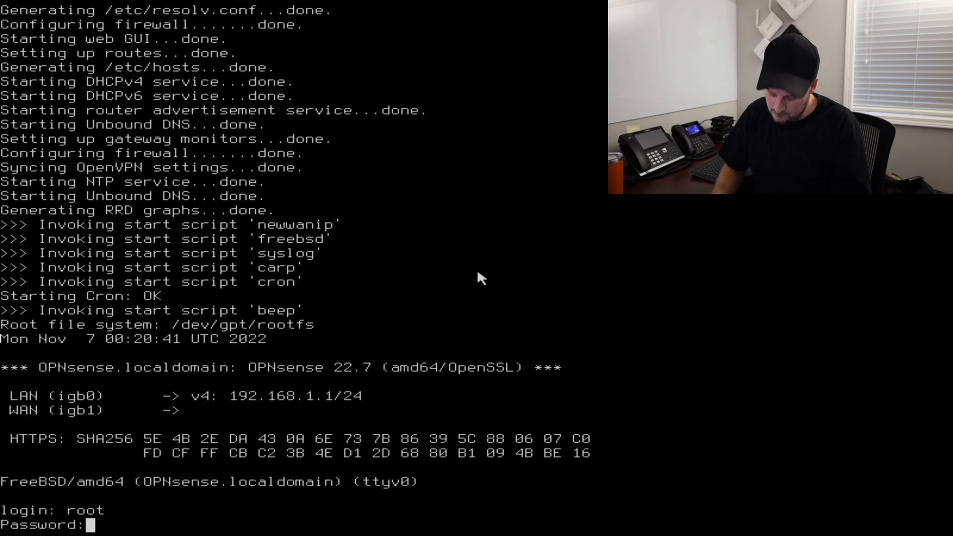
key("Return")
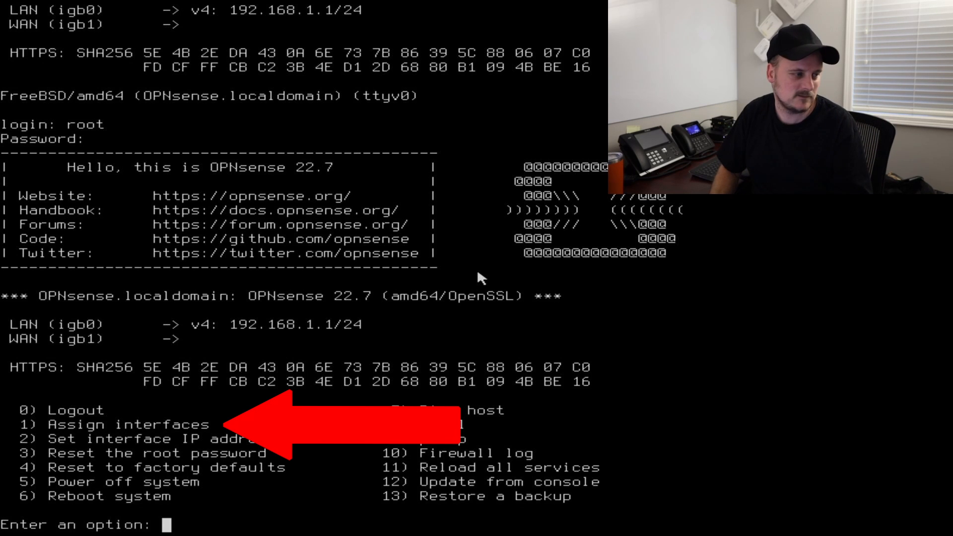
- Start assigning interfaces from the console menu, declining both LAGG and VLAN configuration
type("1")
key("Return")
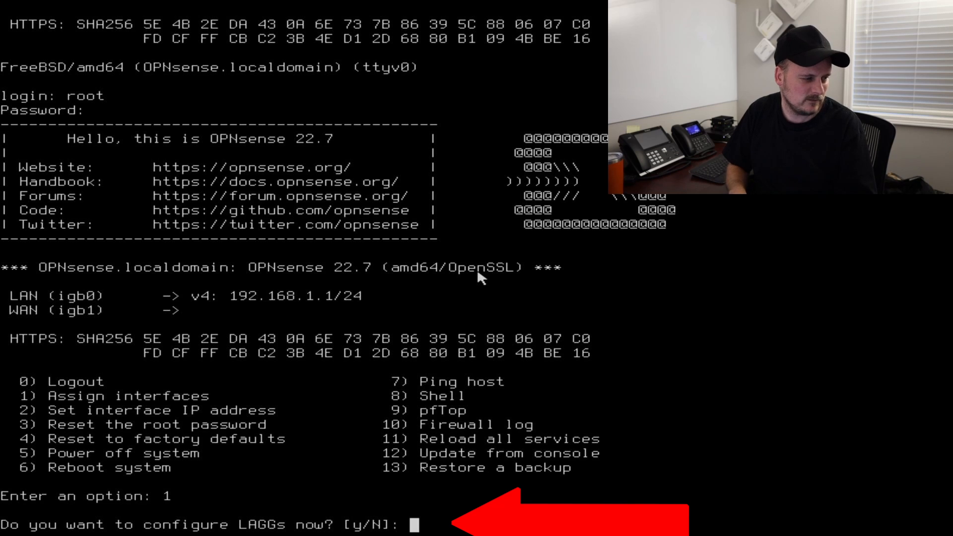
type("n")
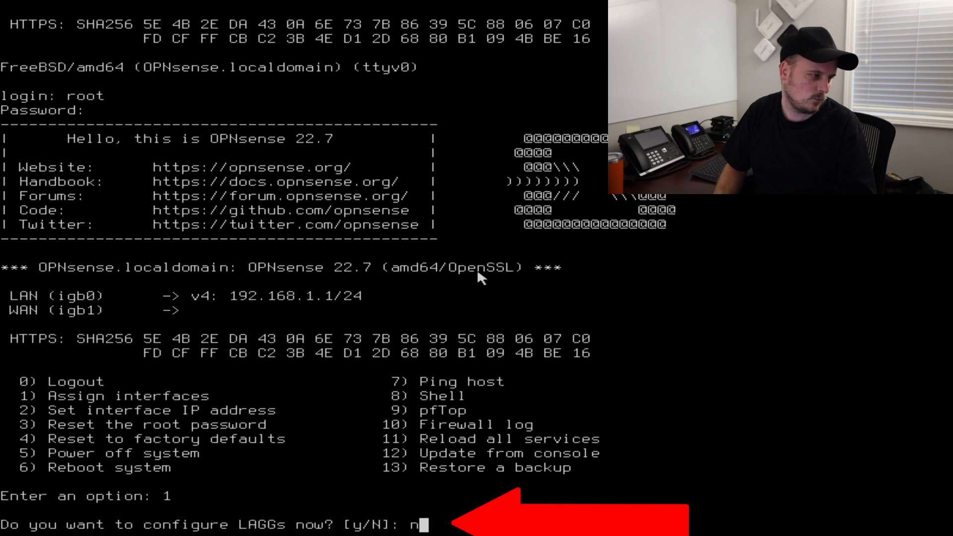
key("Return")
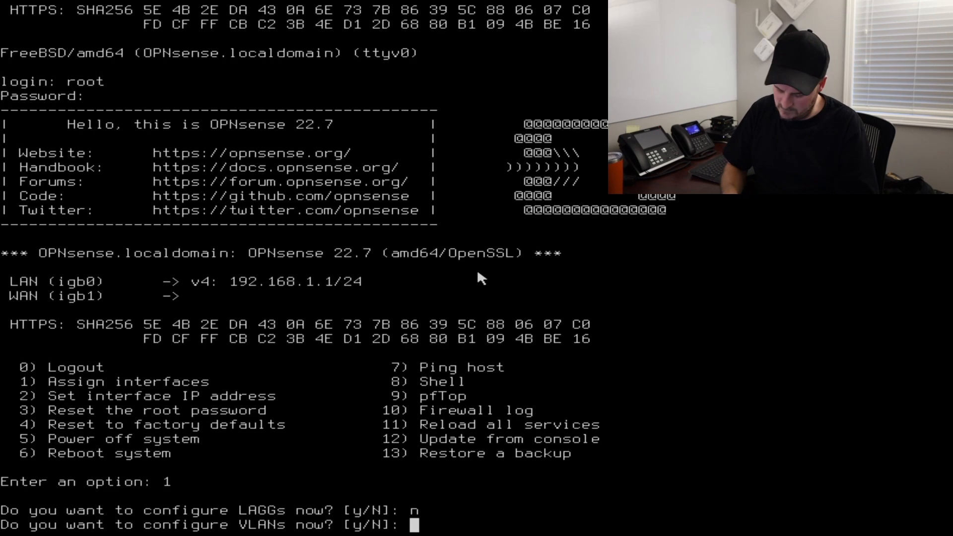
type("n")
key("Return")
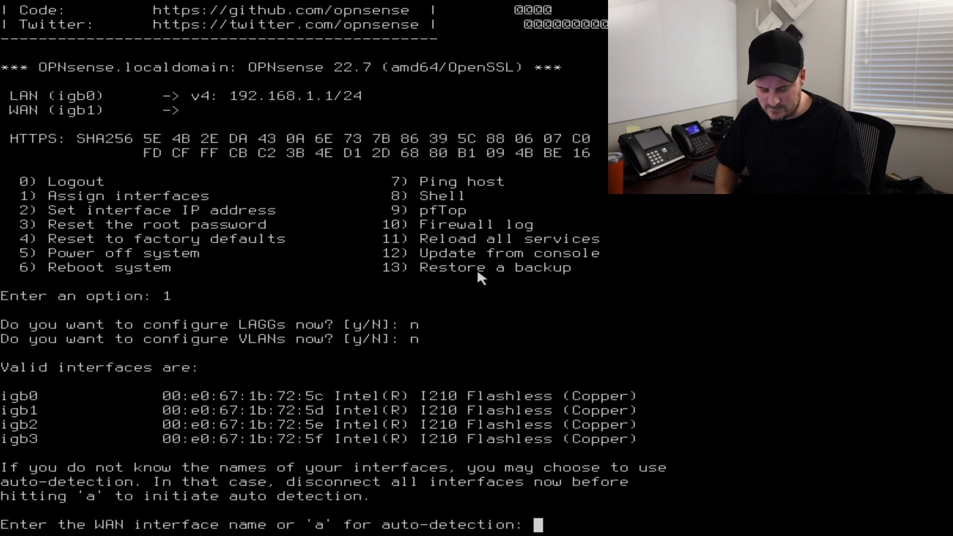
- Assign the WAN and LAN interfaces by auto-detection, with each link connected in turn
type("a")
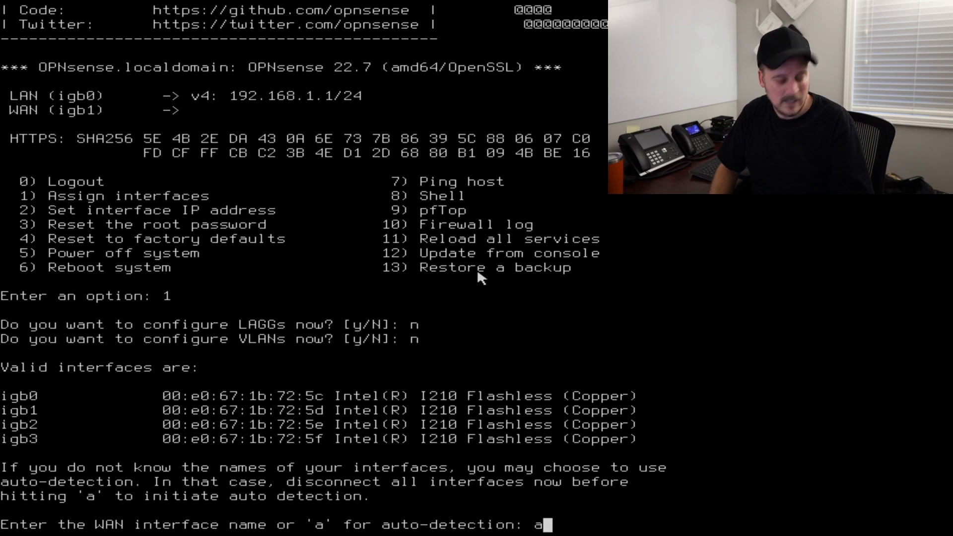
key("Return")
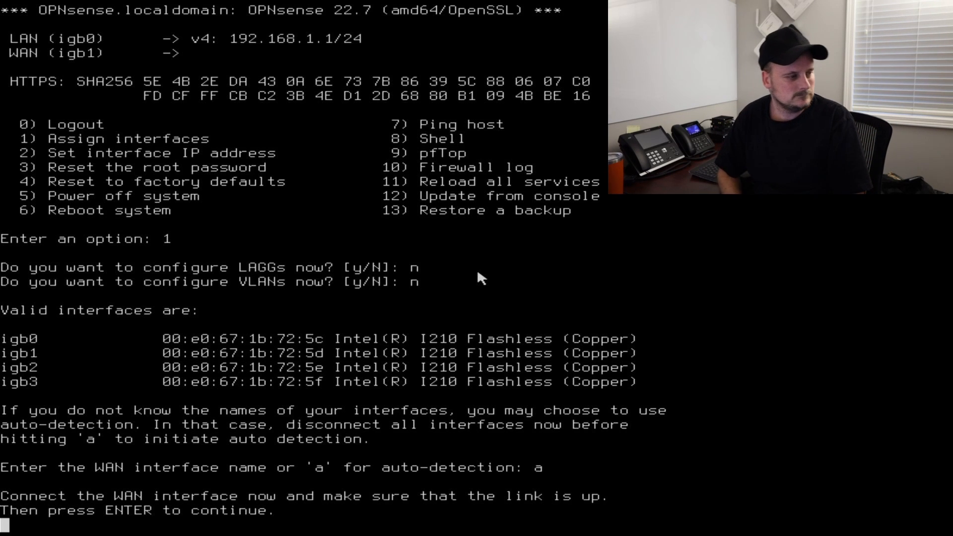
key("Return")
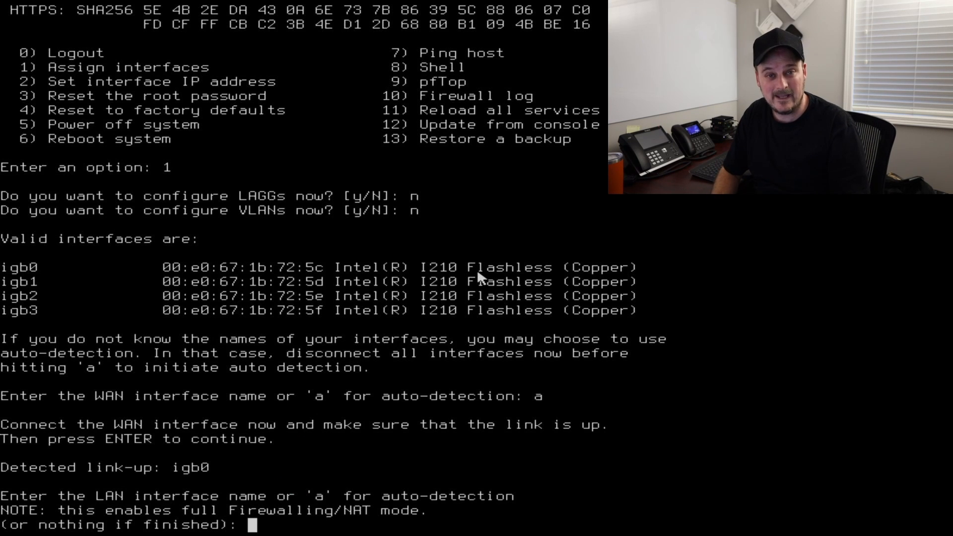
type("a")
key("Return")
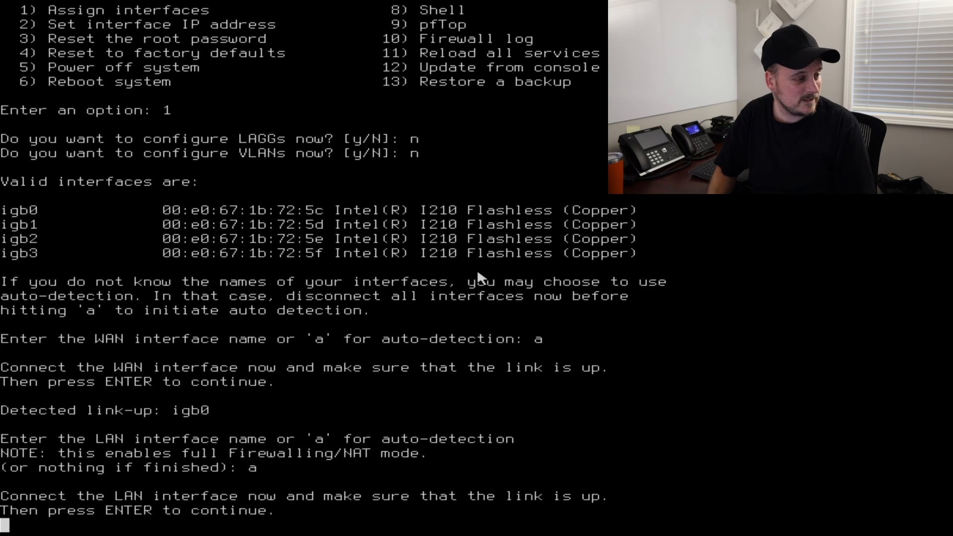
key("Return")
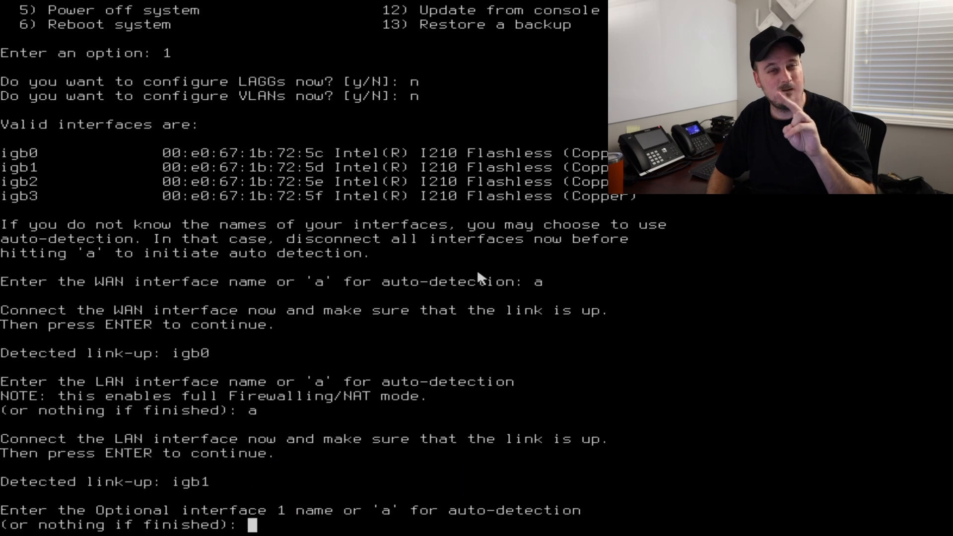
- Finish without any optional interface and accept the WAN and LAN assignments
key("Return")
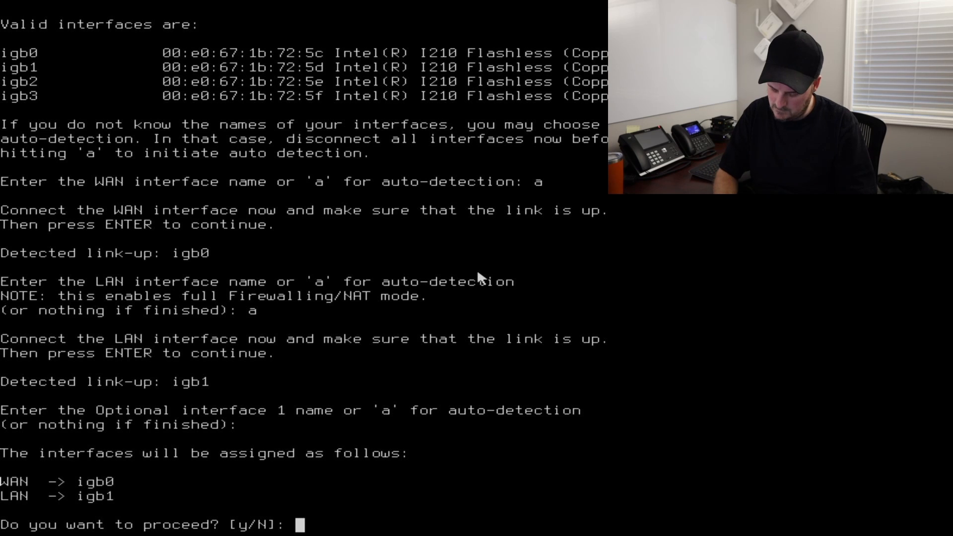
type("y")
key("Return")
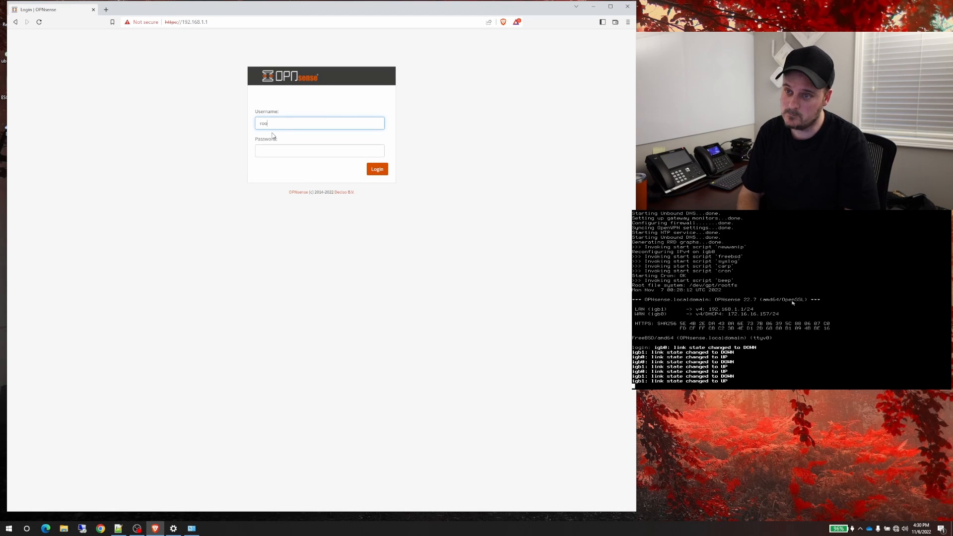
- In the browser, log in to the OPNsense web interface at 192.168.1.1 as root with the account password and start the setup wizard
key("Tab")
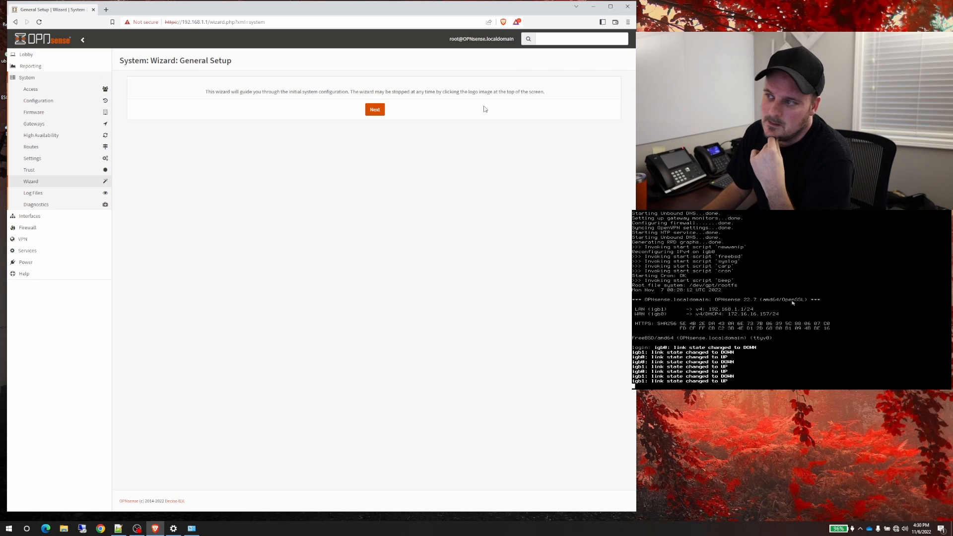
left_click_drag(252, 93, 377, 110)
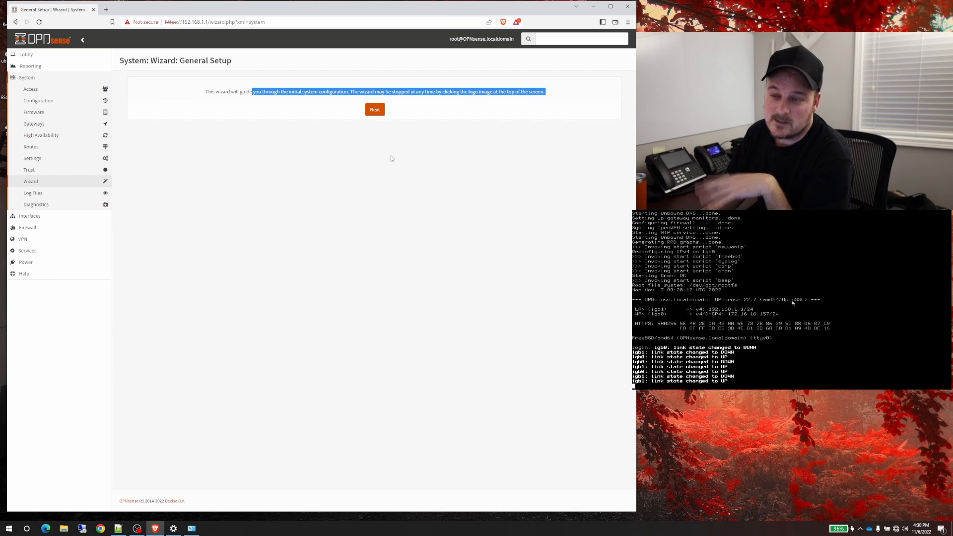
left_click(374, 109)
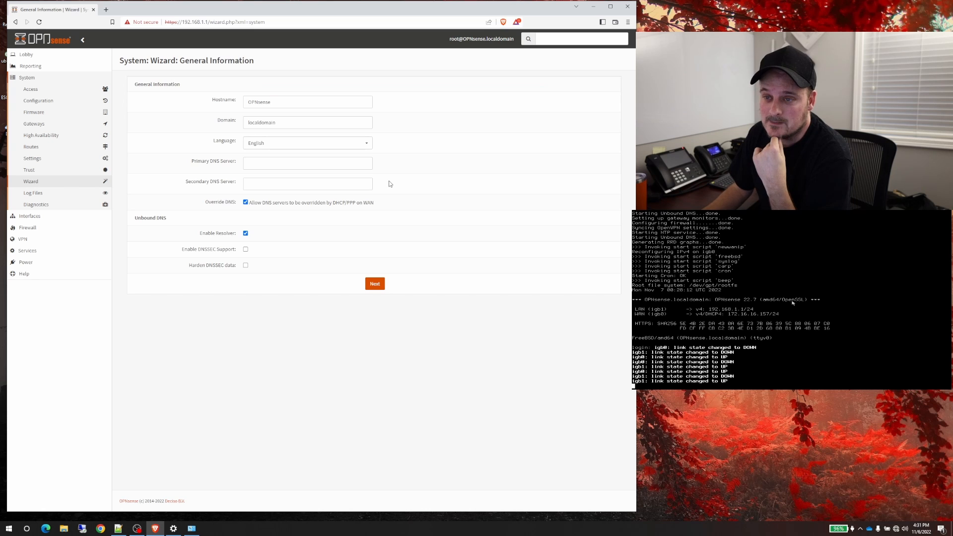
- Set the hostname to lab and enter the lab's own .ca domain in the wizard's general information
double_click(281, 99)
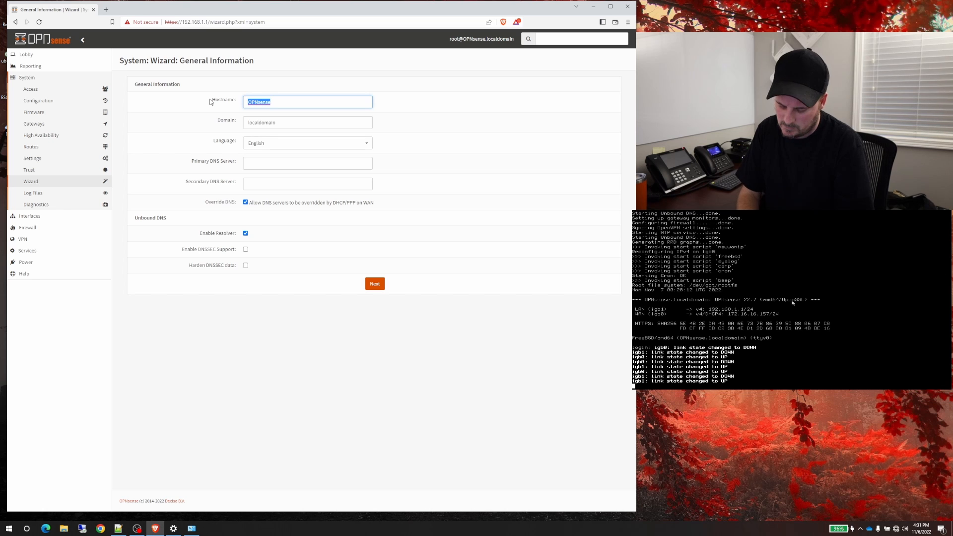
type("lab")
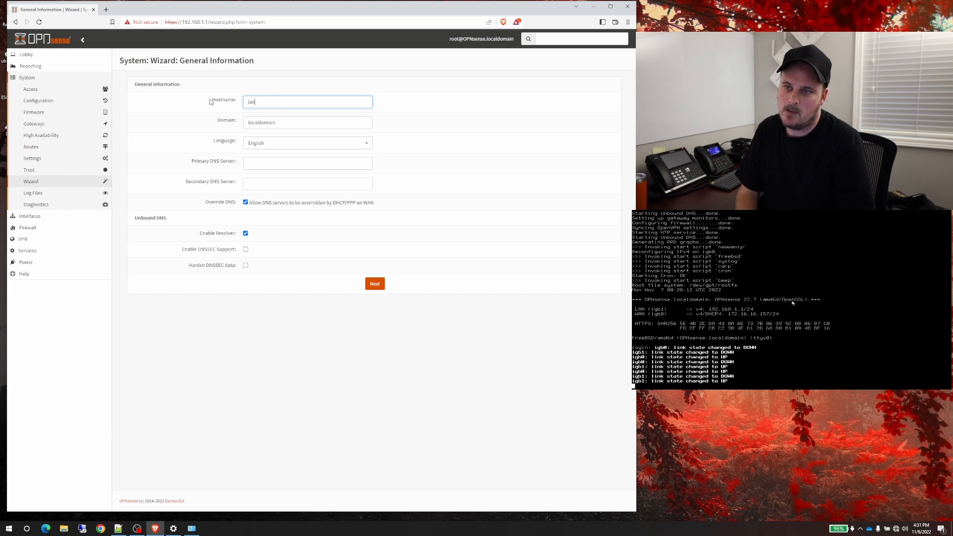
key("Tab")
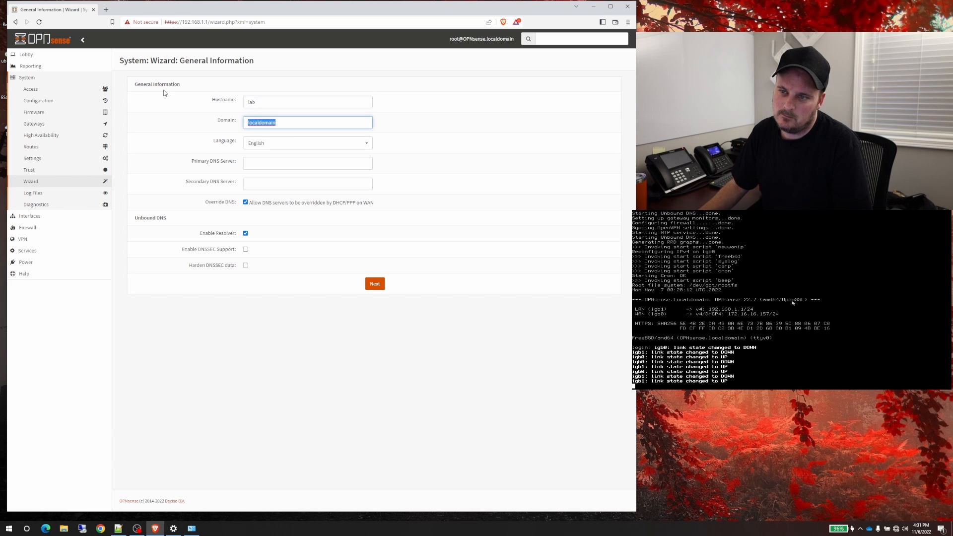
type("lab.ca")
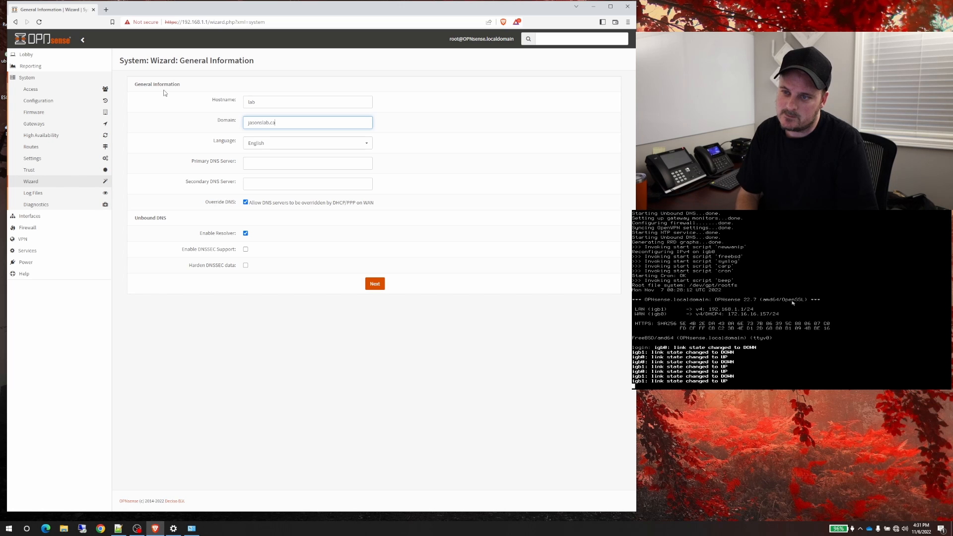
- Set the primary DNS server to 9.9.9.9 and the secondary to 1.1.1.1, and continue to the time server settings
left_click(269, 164)
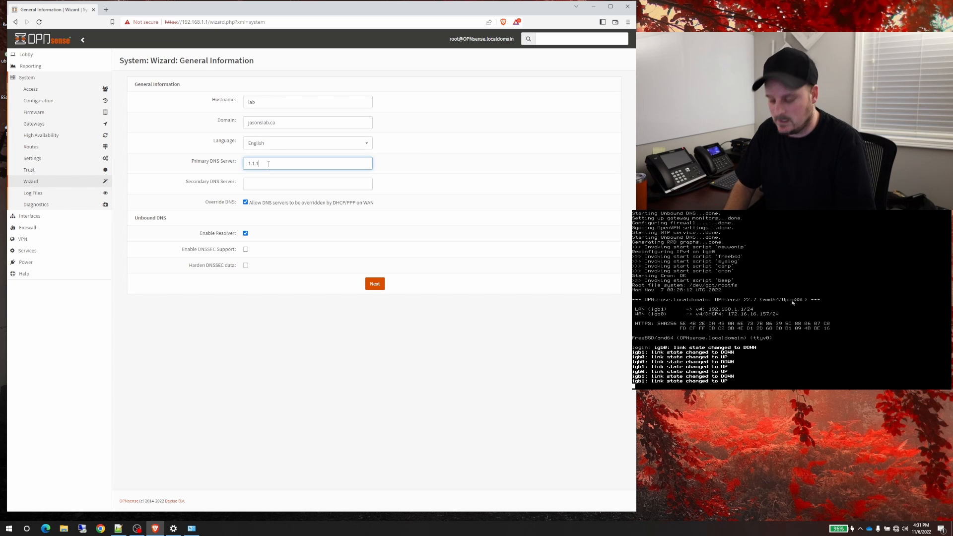
type("9.")
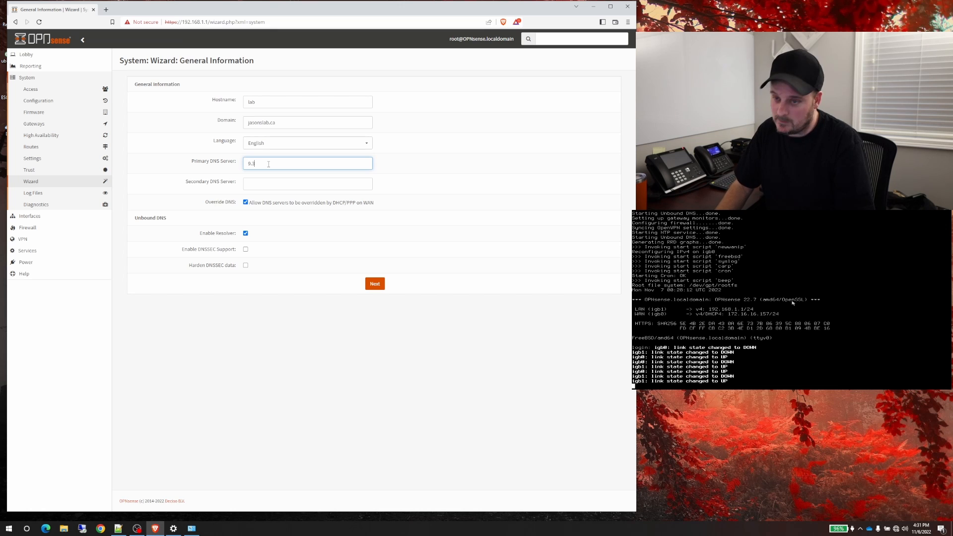
type("9.9.9")
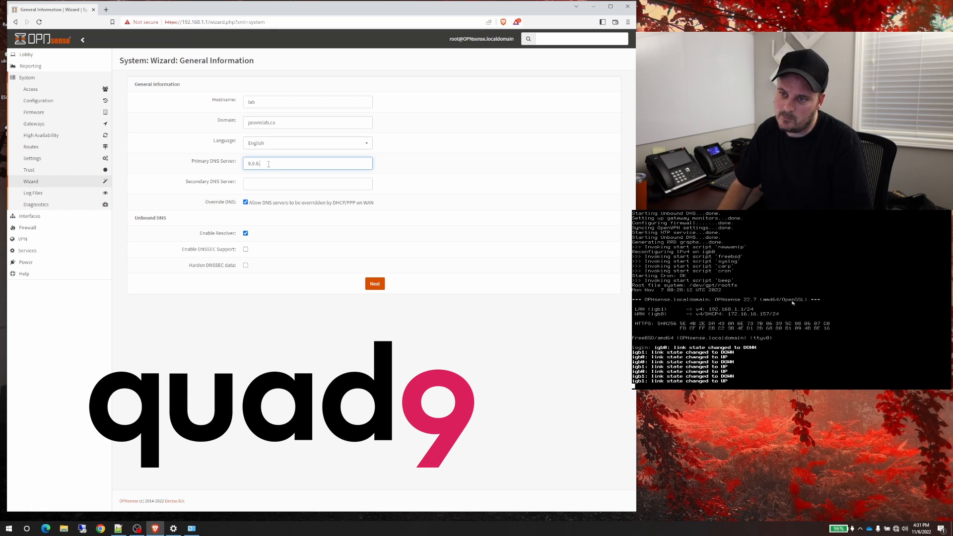
left_click(268, 185)
type("1")
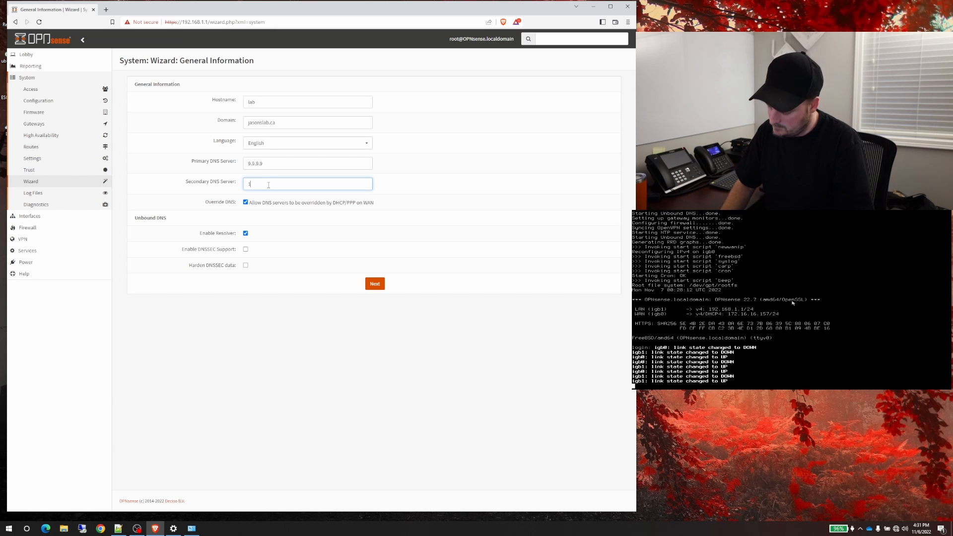
type(".1.1.1")
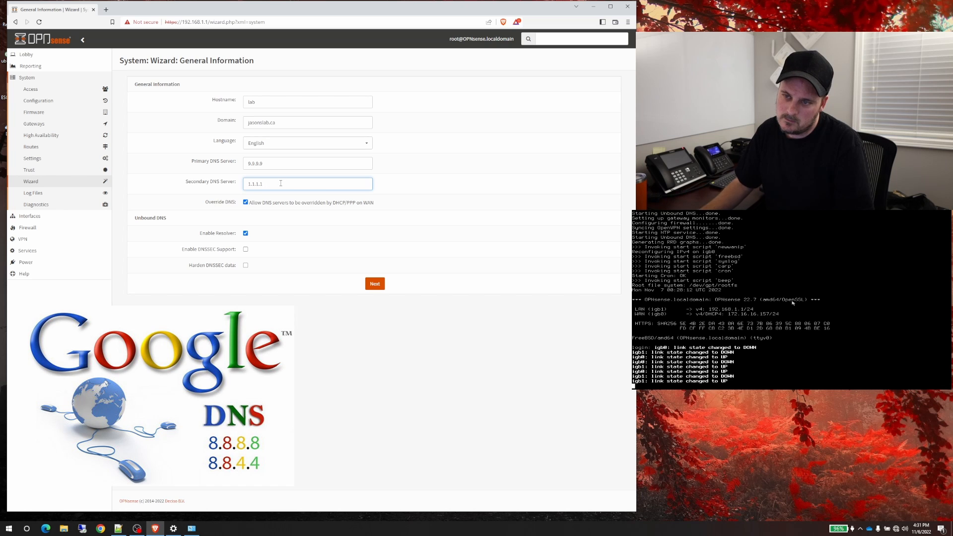
double_click(275, 183)
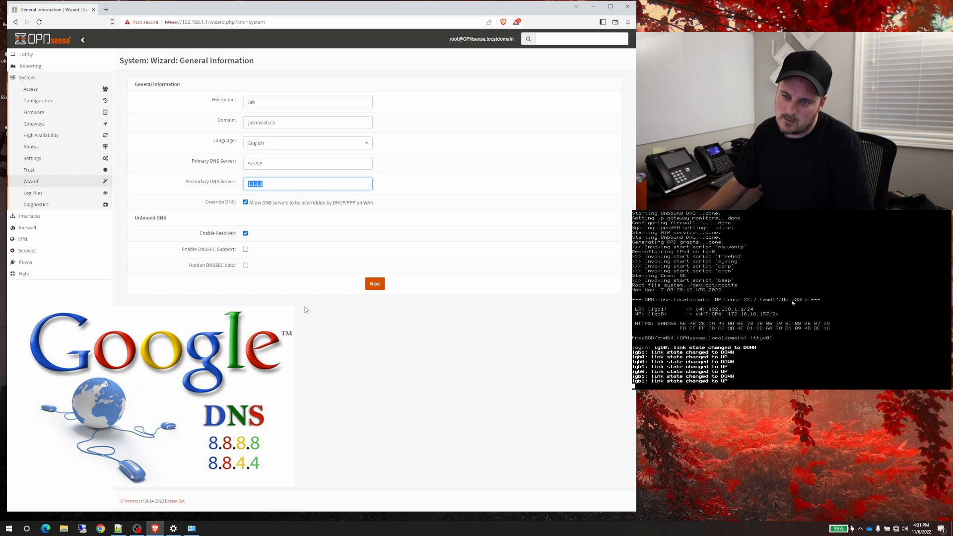
left_click(375, 284)
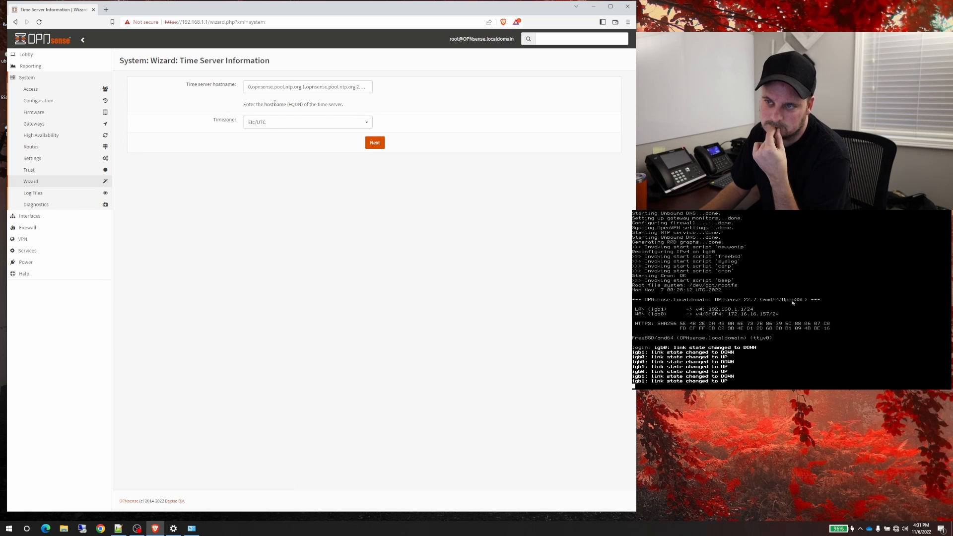
- Set the timezone to America/Vancouver and continue to the WAN interface configuration
left_click(269, 128)
scroll(292, 220, "down", 5)
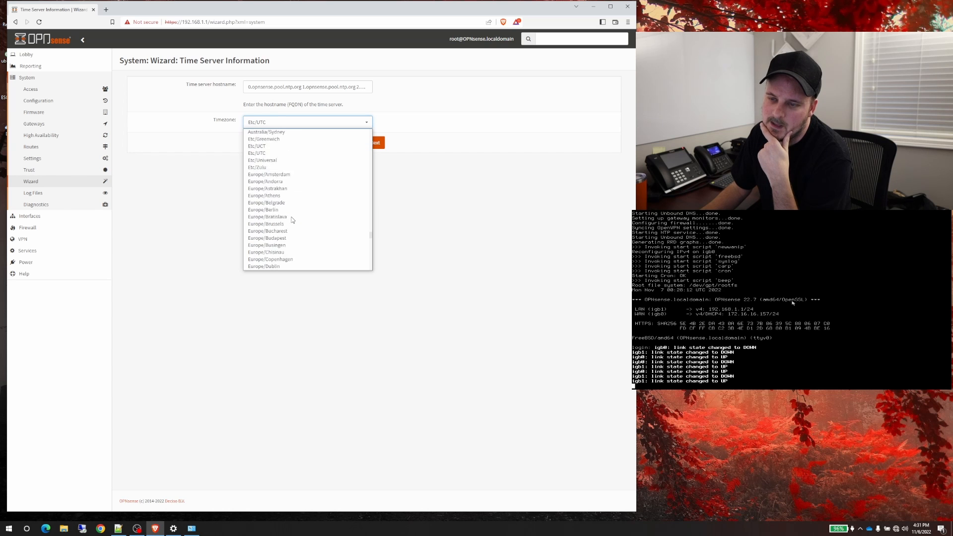
scroll(292, 219, "up", 15)
left_click(290, 226)
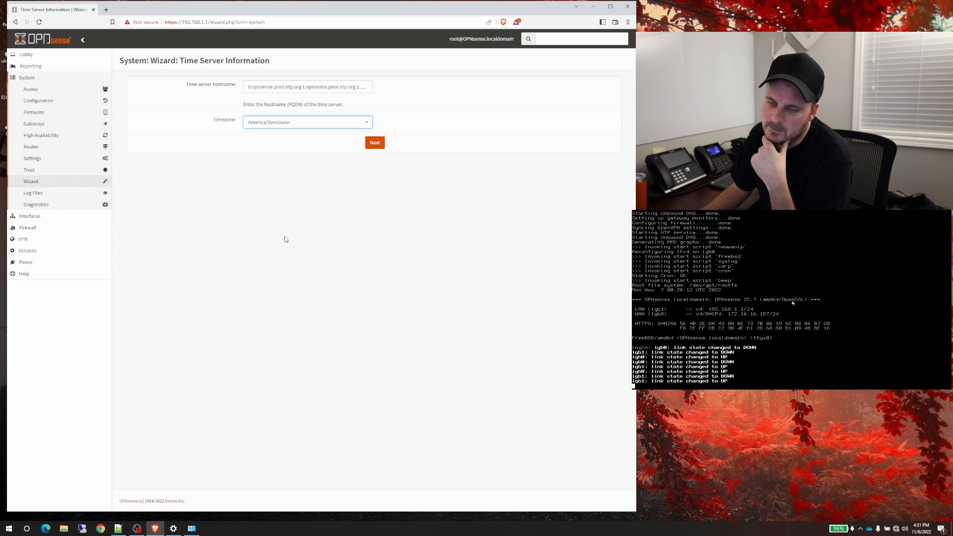
left_click(373, 143)
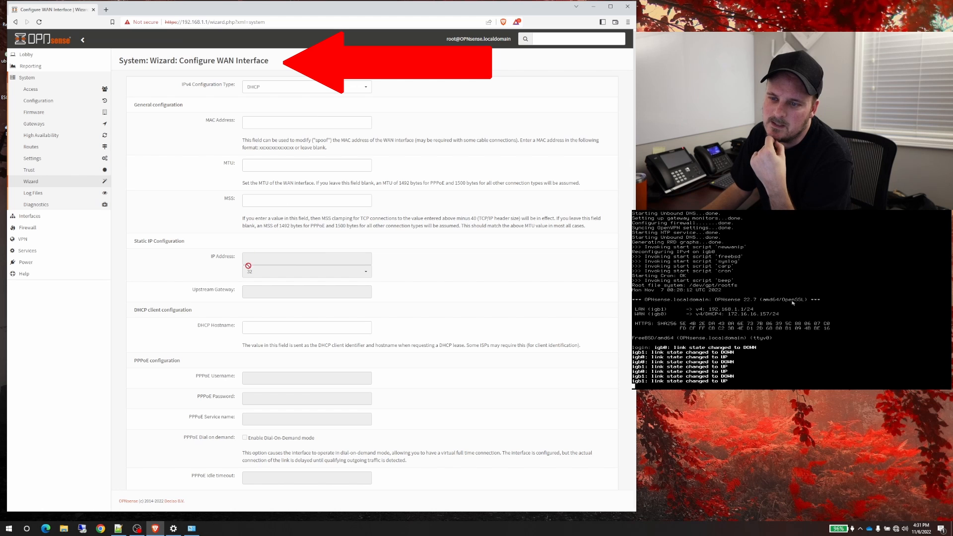
- Review the WAN interface settings and accept them with DHCP and the private and bogon network blocking enabled
scroll(320, 296, "down", 6)
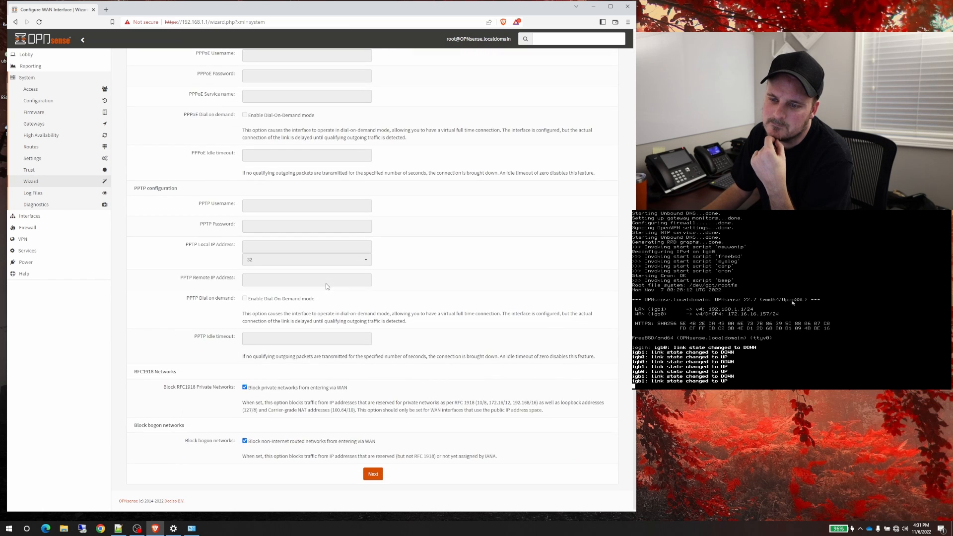
scroll(326, 282, "up", 6)
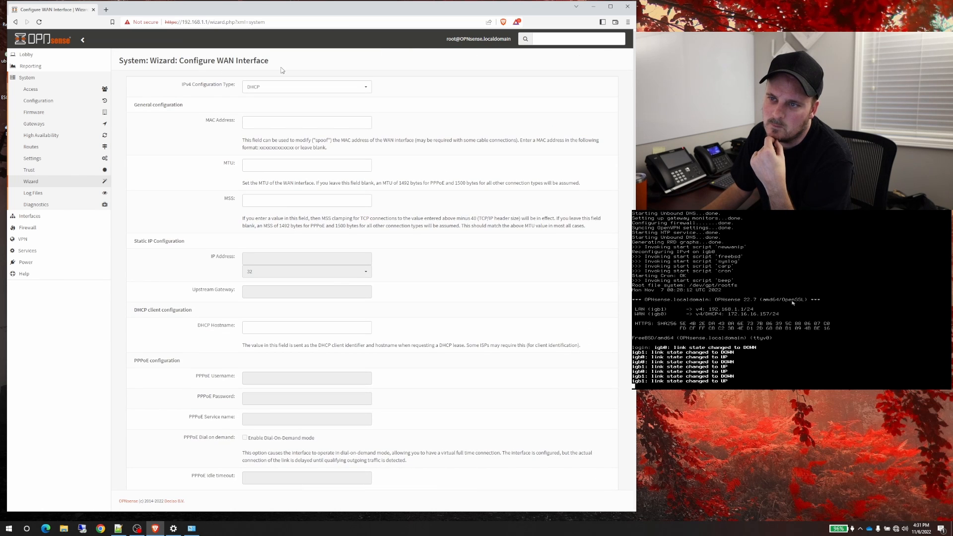
scroll(408, 304, "down", 6)
left_click(372, 474)
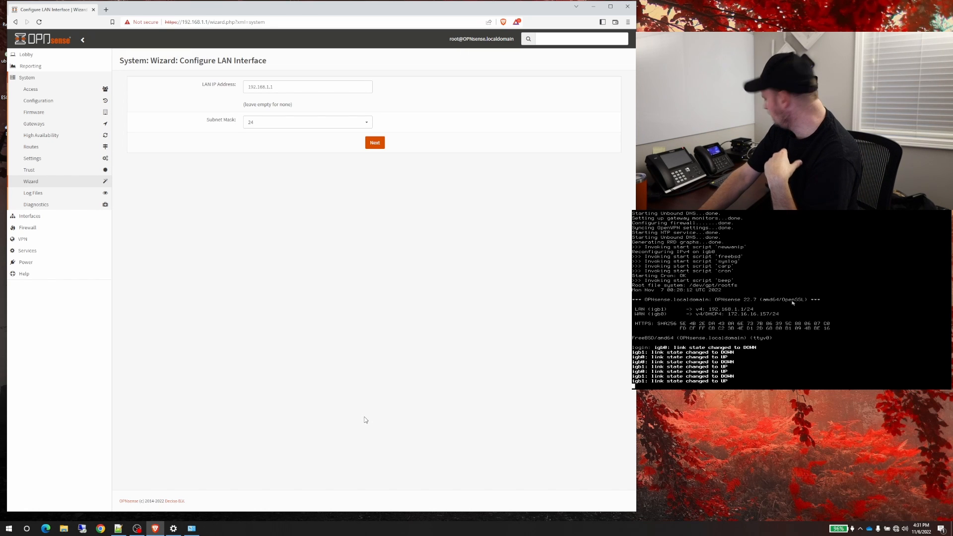
- Set the LAN IP address to 192.168.12.1 with subnet mask 24 and continue to the root password settings
left_click(278, 88)
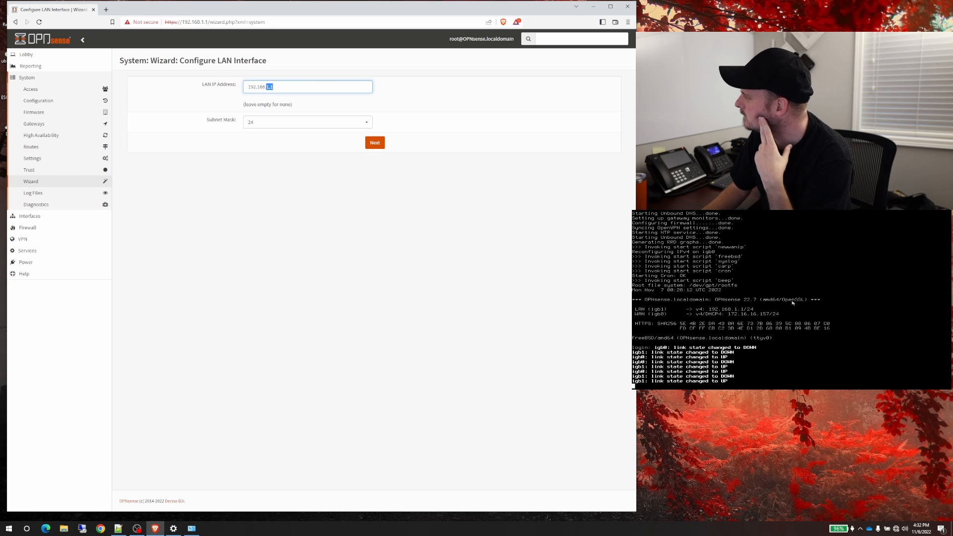
left_click(792, 302)
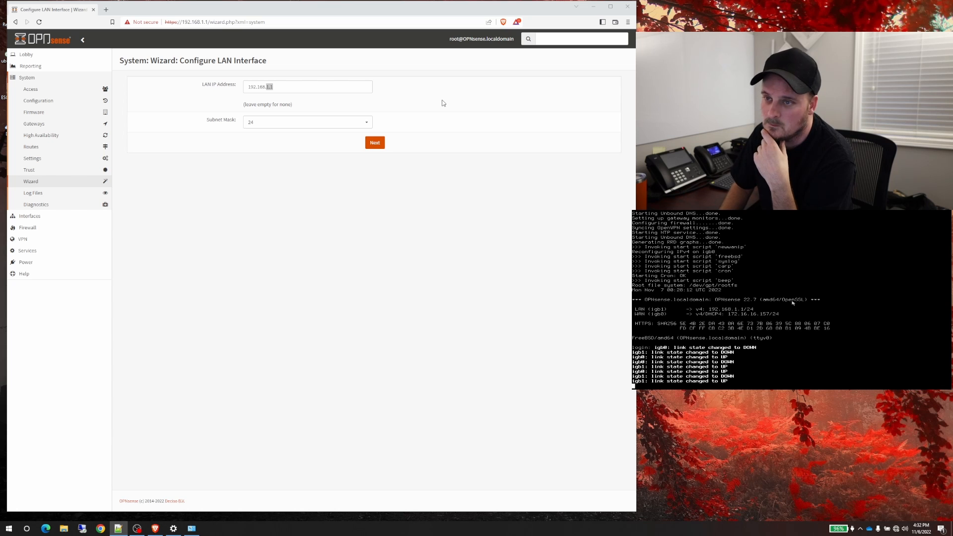
left_click(295, 85)
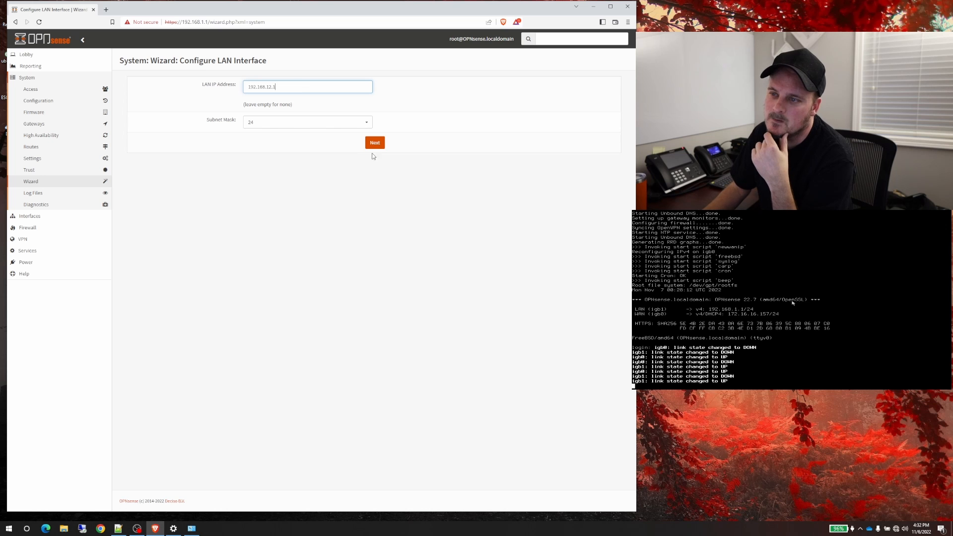
left_click(374, 143)
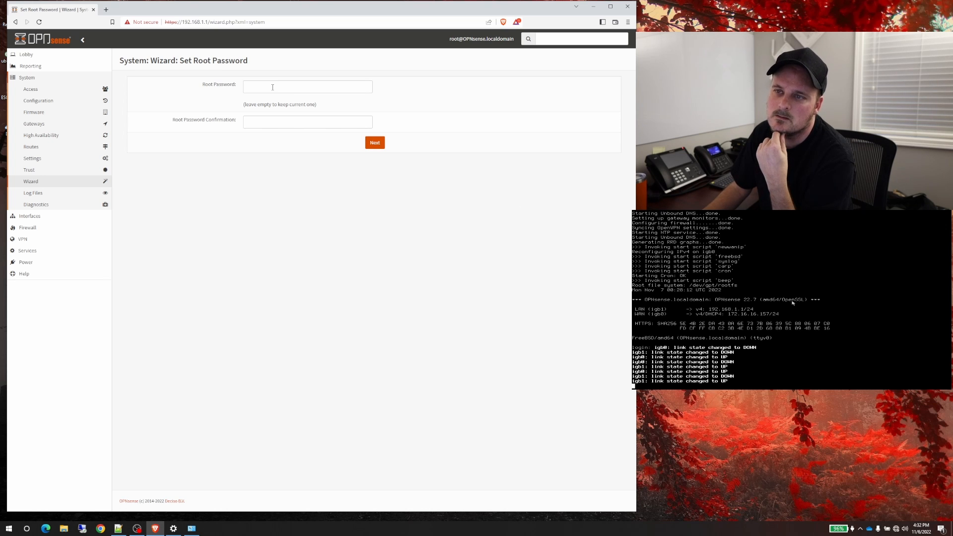
- Enter and confirm the new root password in the wizard, then reload the configuration to apply the changes
left_click(272, 87)
type("••")
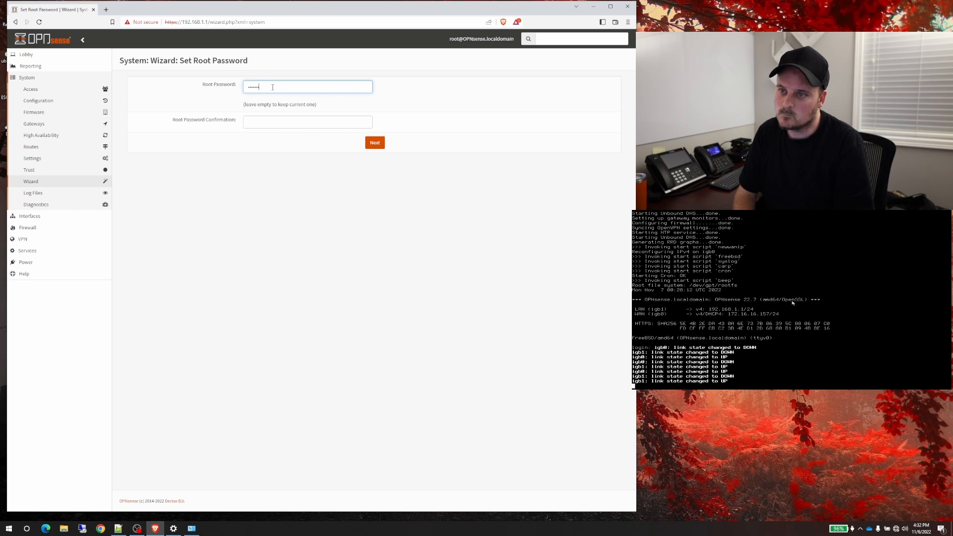
key("Tab")
type("•••")
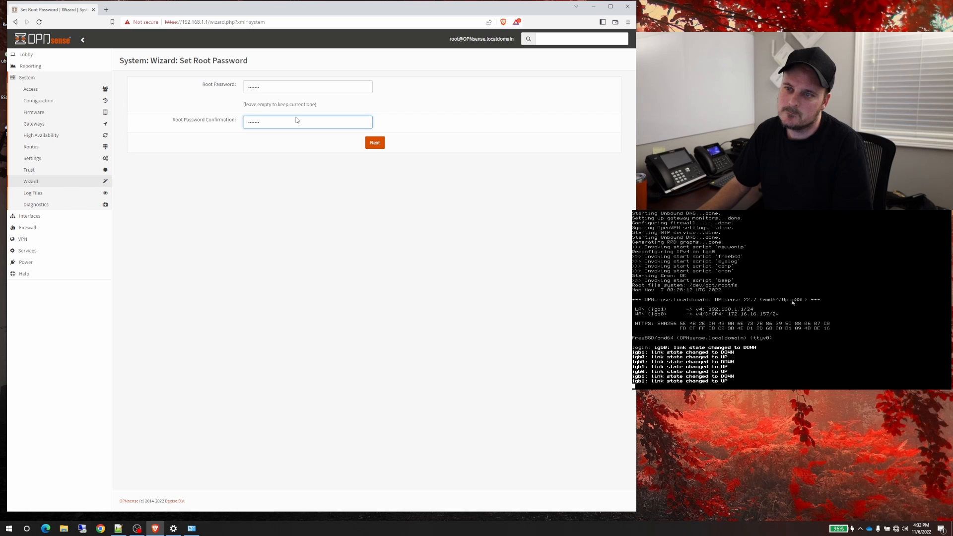
left_click(375, 143)
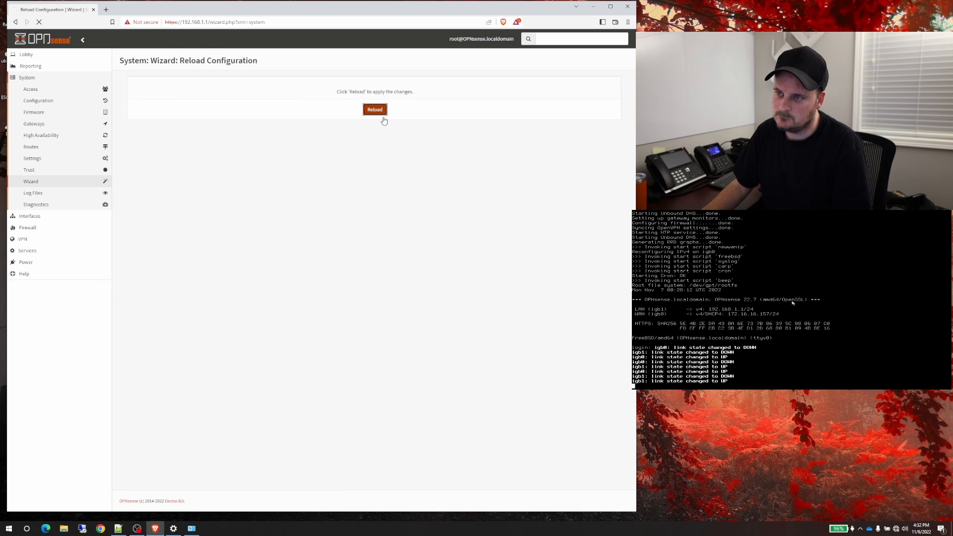
left_click(380, 112)
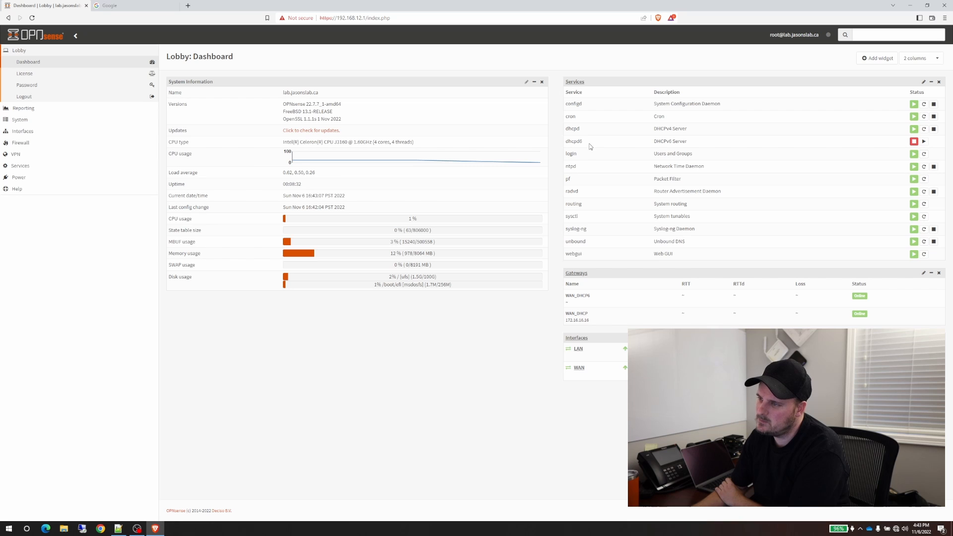
- Hide the dhcpd6 service from the dashboard's Services widget and save the widget settings
right_click(574, 141)
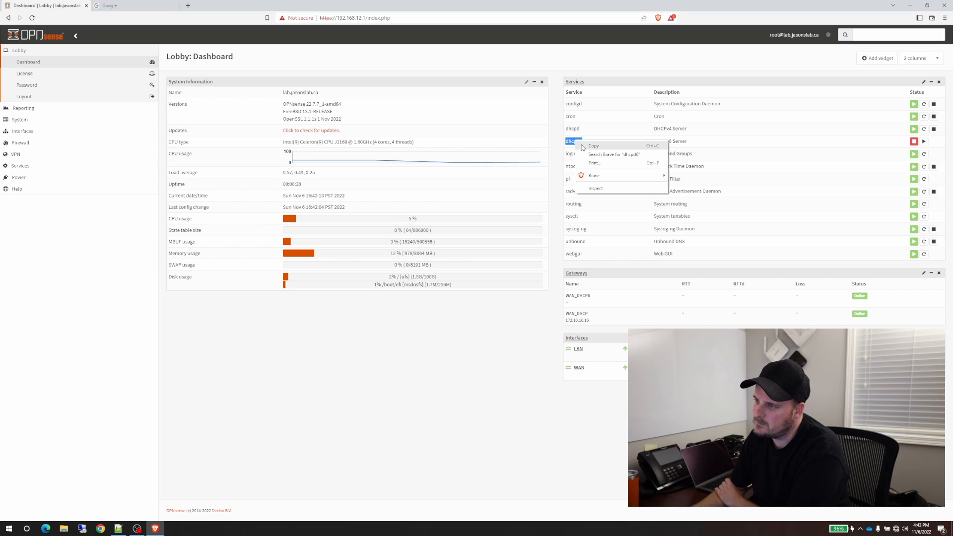
left_click(584, 145)
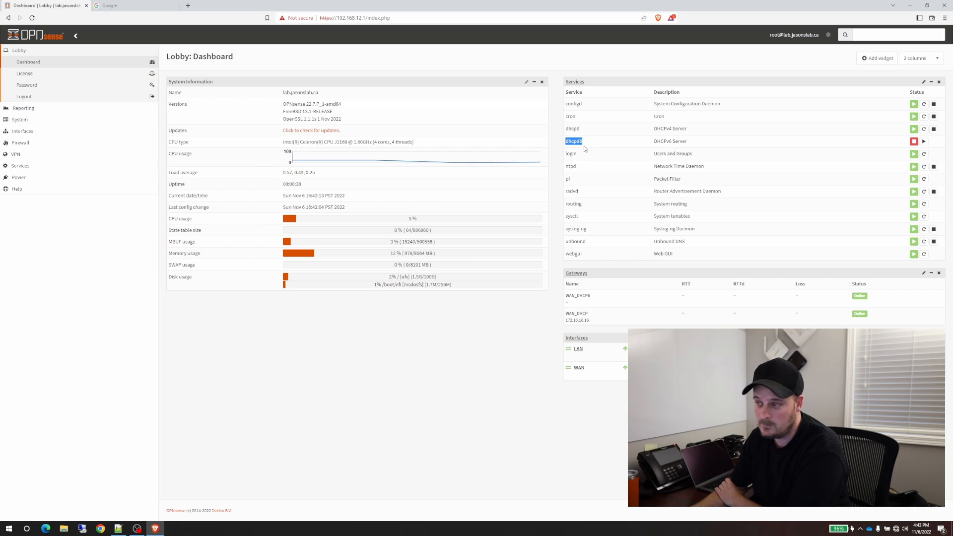
left_click(573, 82)
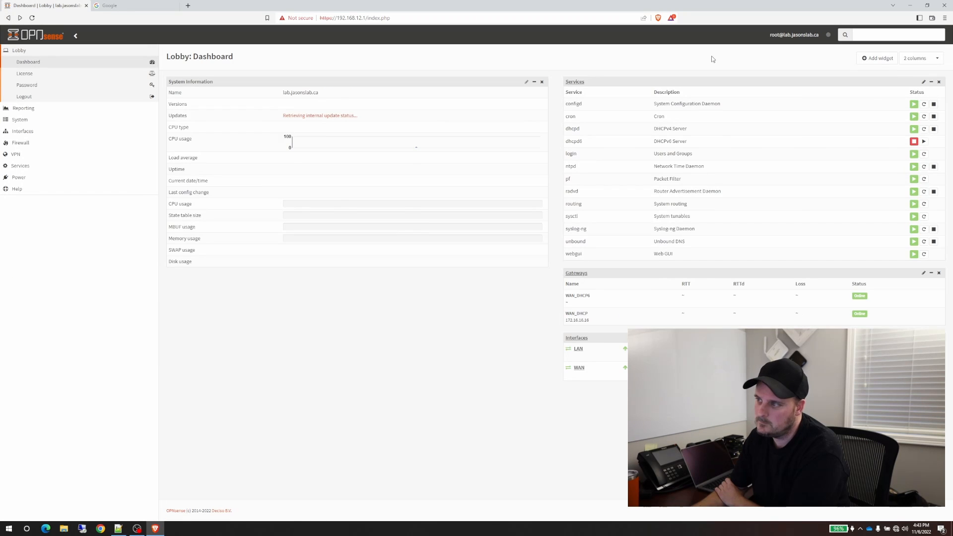
left_click(923, 83)
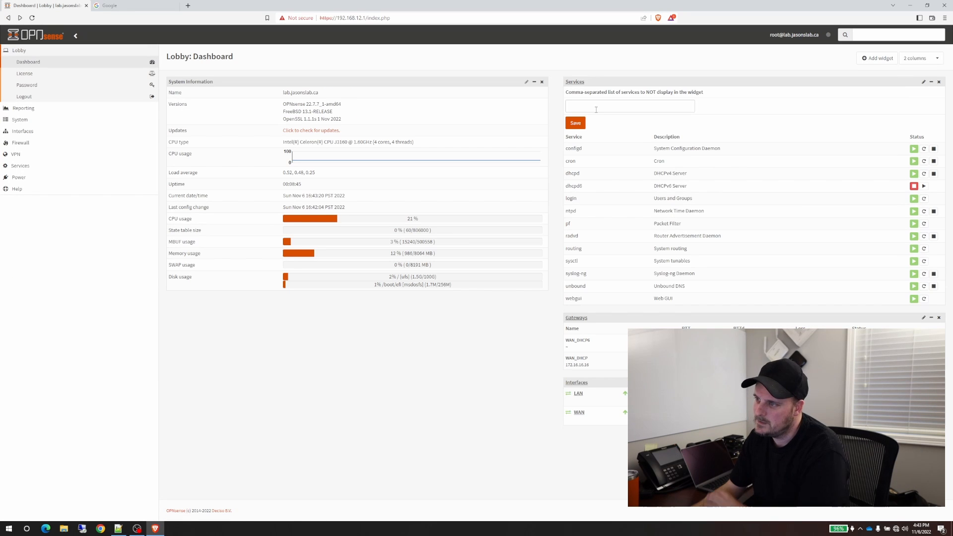
left_click(596, 109)
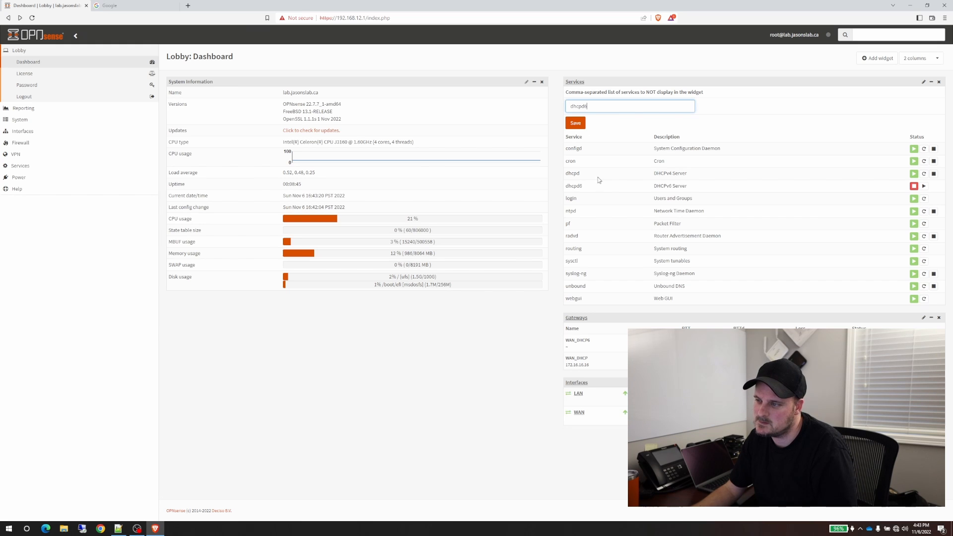
left_click(576, 123)
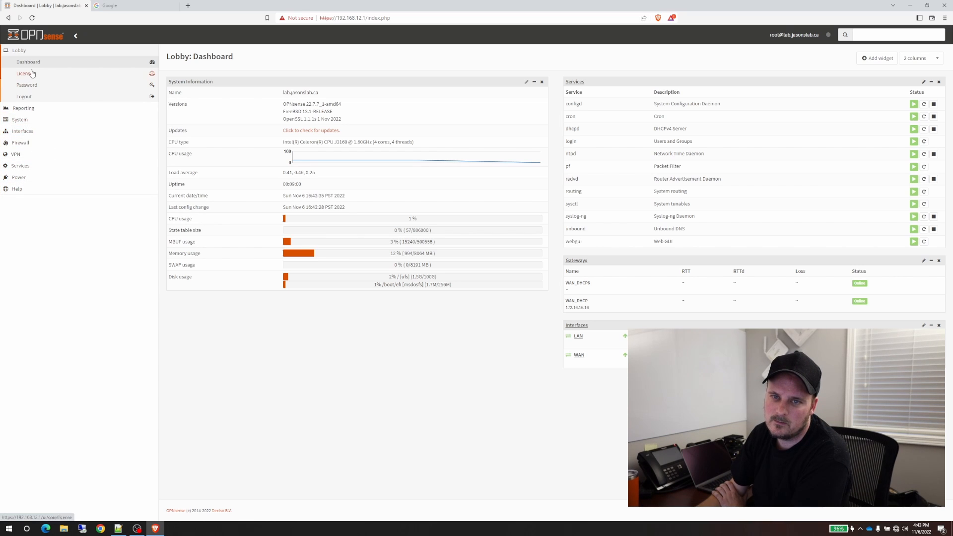
- Review the network port assignments of the LAN and WAN interfaces
left_click(23, 132)
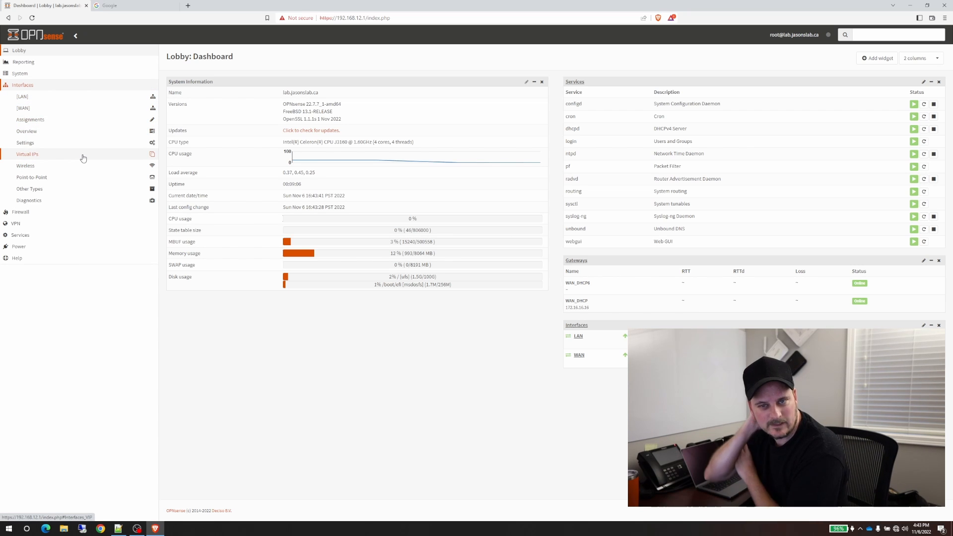
left_click(45, 121)
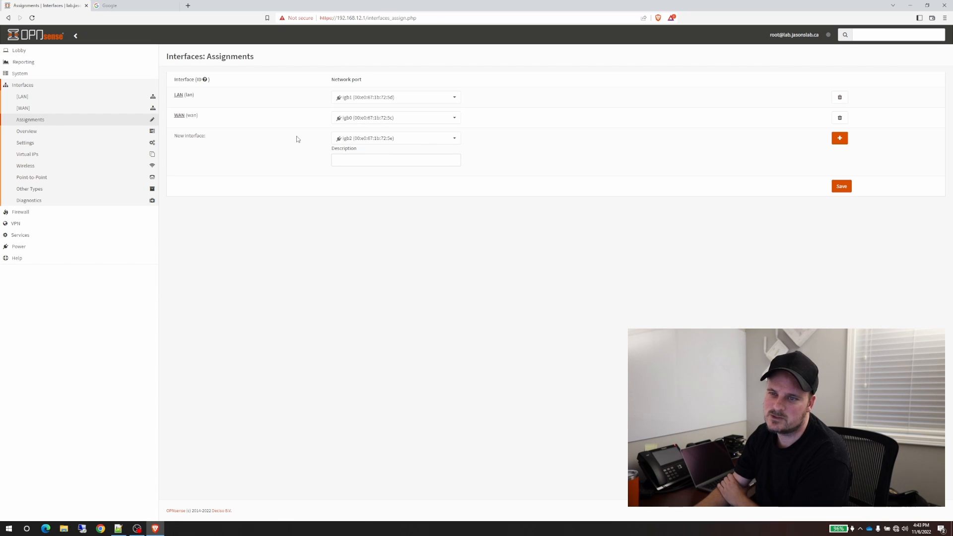
- Return to the dashboard and check for OPNsense updates
left_click(100, 50)
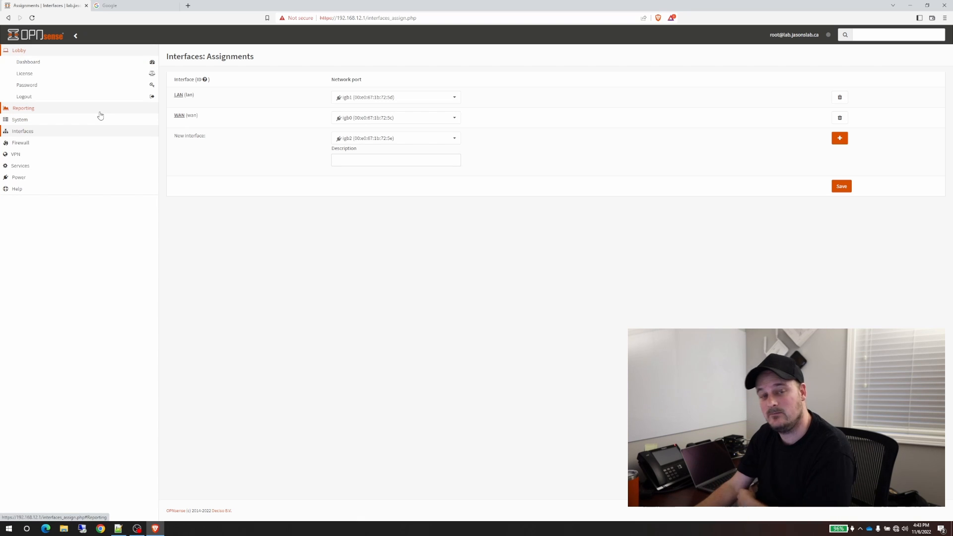
left_click(33, 63)
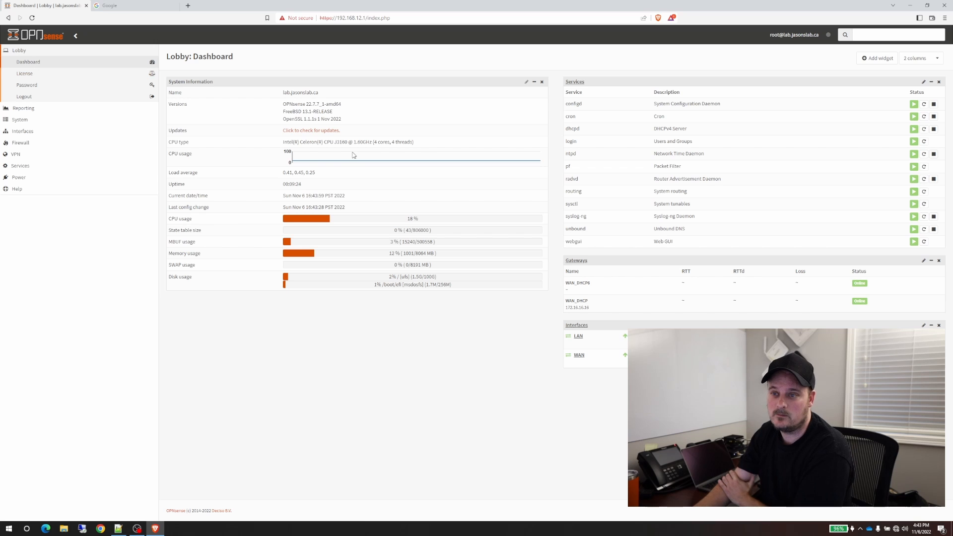
left_click(335, 131)
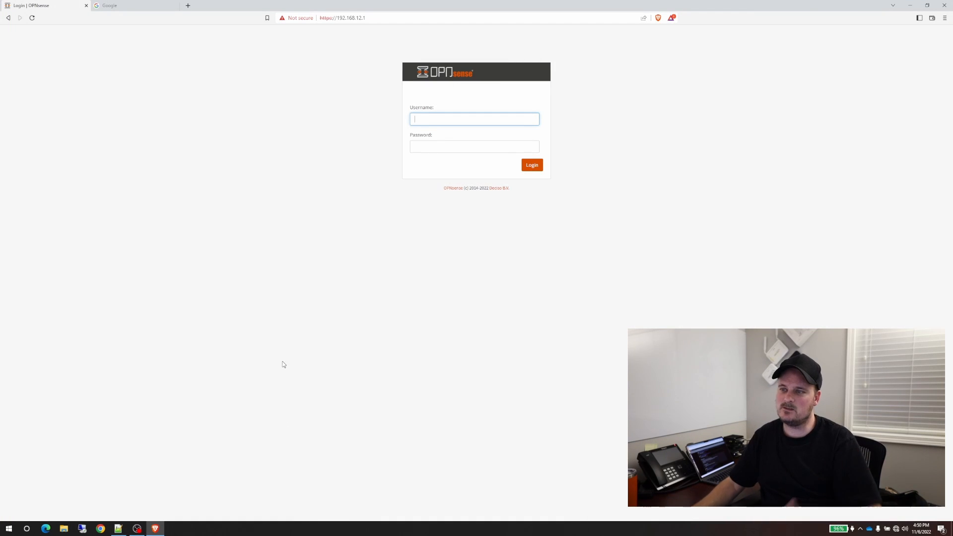
- Log in to the web interface as root with the account password
type("root")
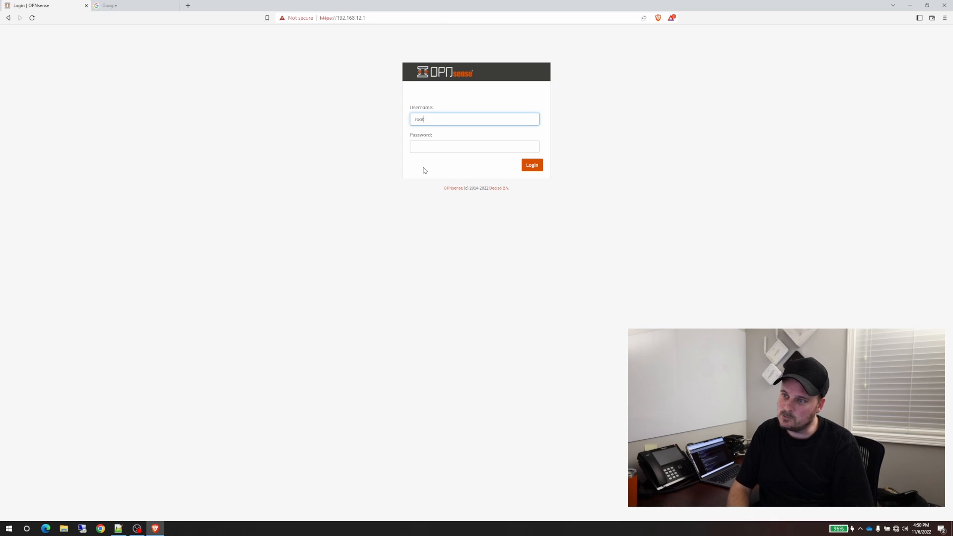
key("Tab")
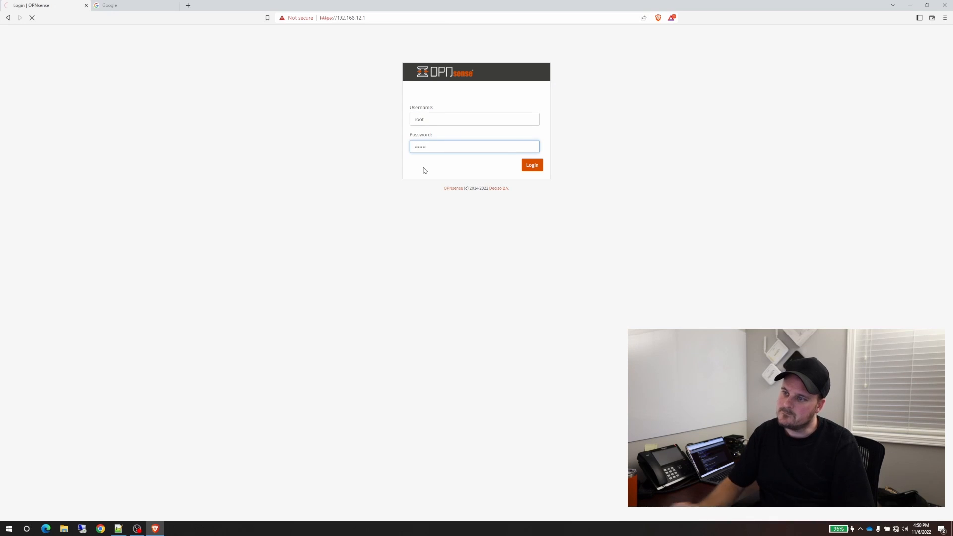
key("Return")
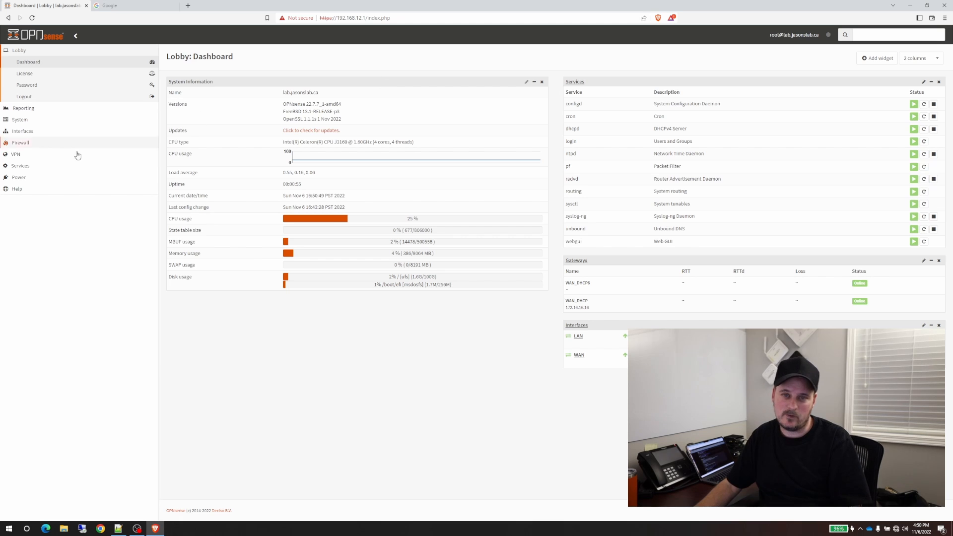
- Filter the firmware plugins by "reb" and install the os-theme-rebellion plugin
left_click(20, 120)
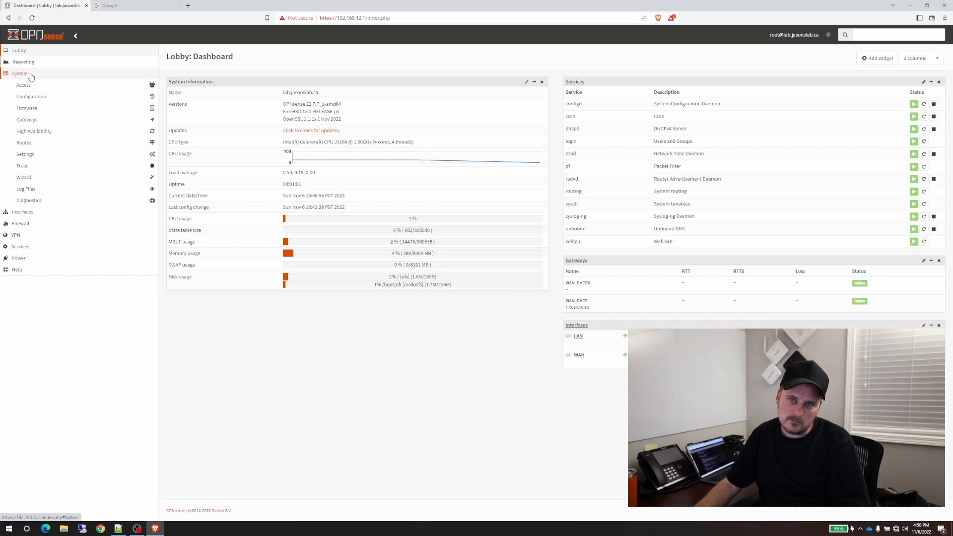
left_click(31, 96)
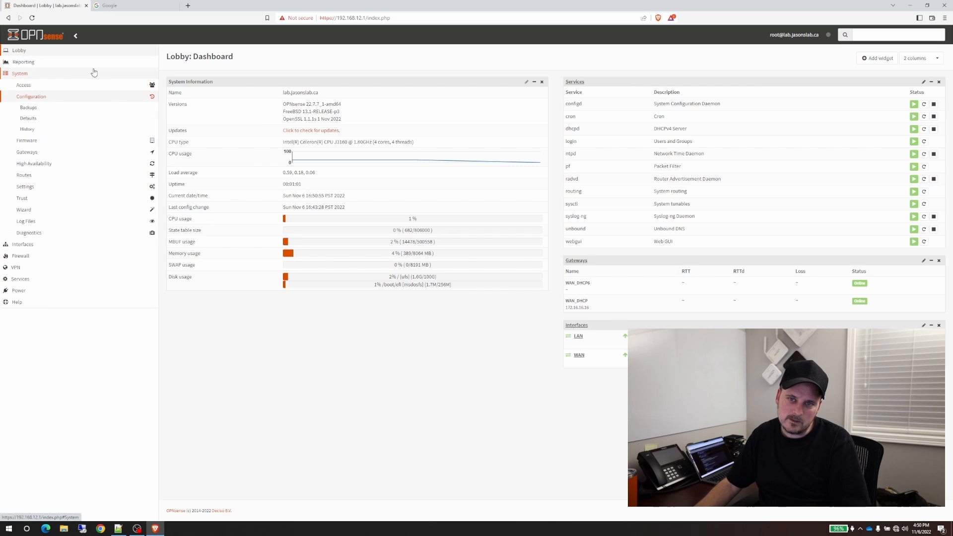
left_click(29, 141)
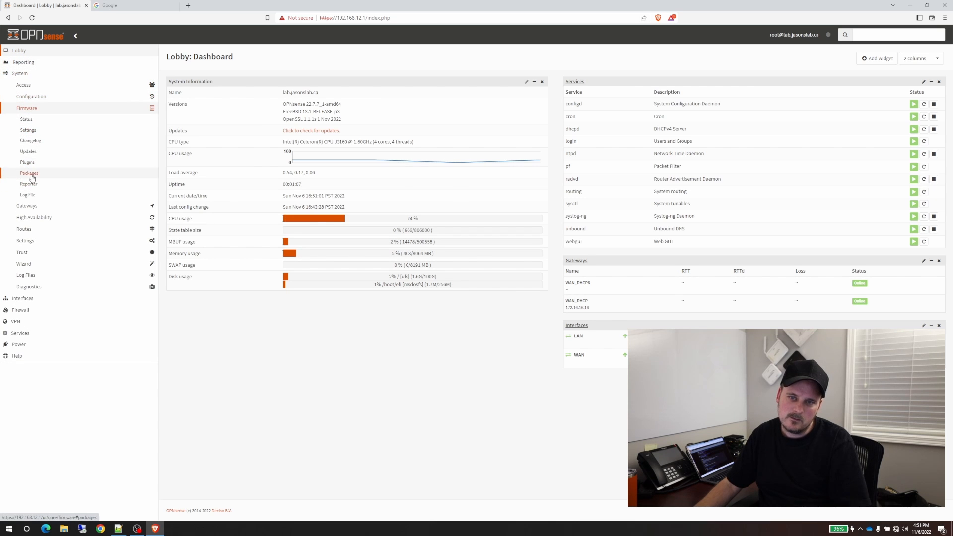
left_click(64, 172)
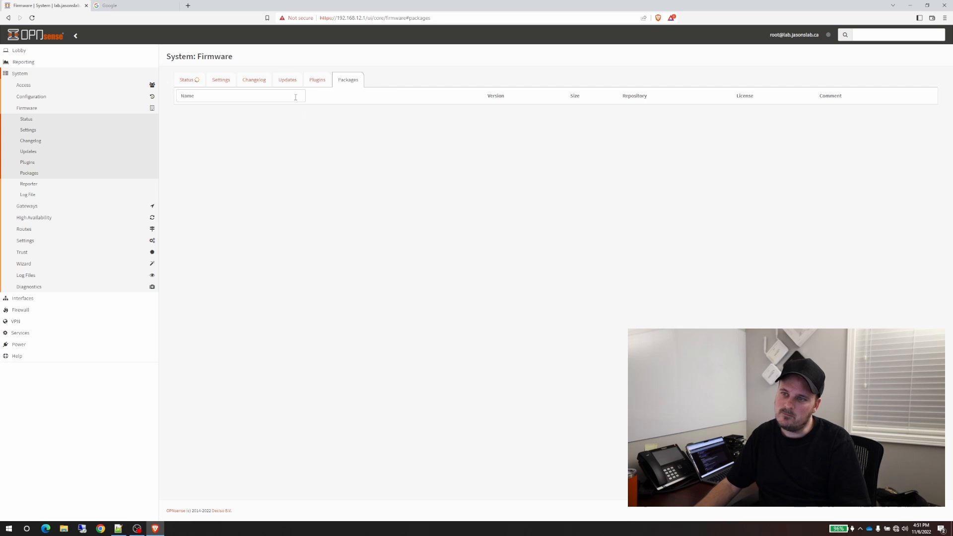
left_click(316, 80)
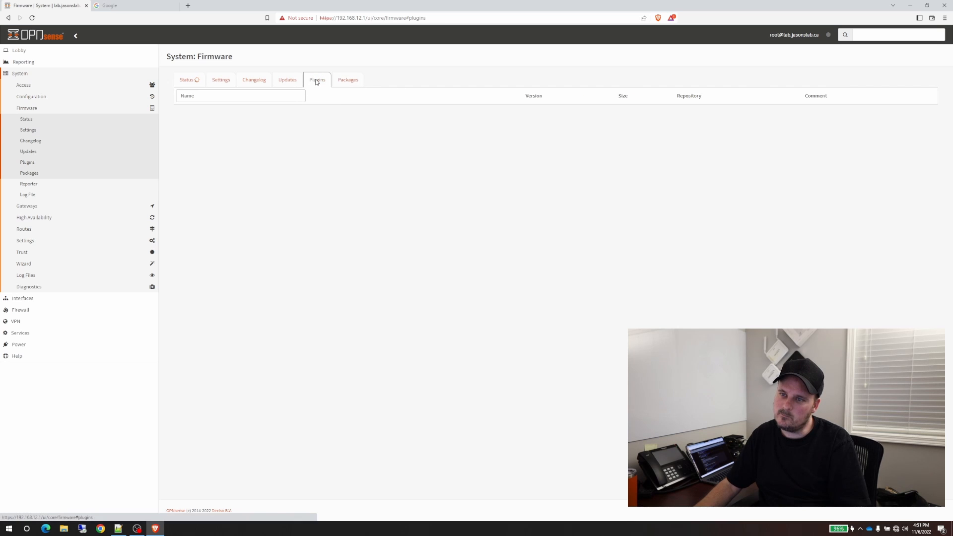
left_click(225, 95)
type("reb")
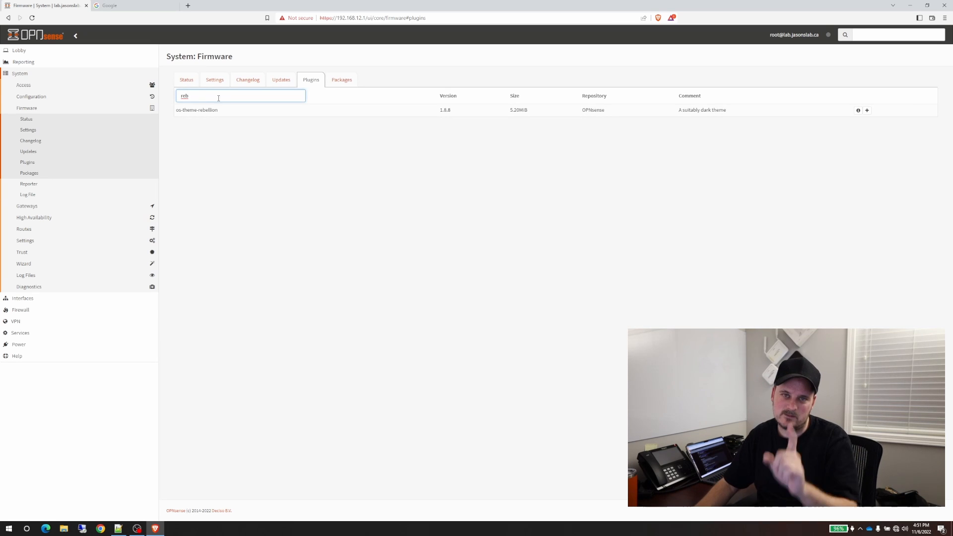
left_click(199, 116)
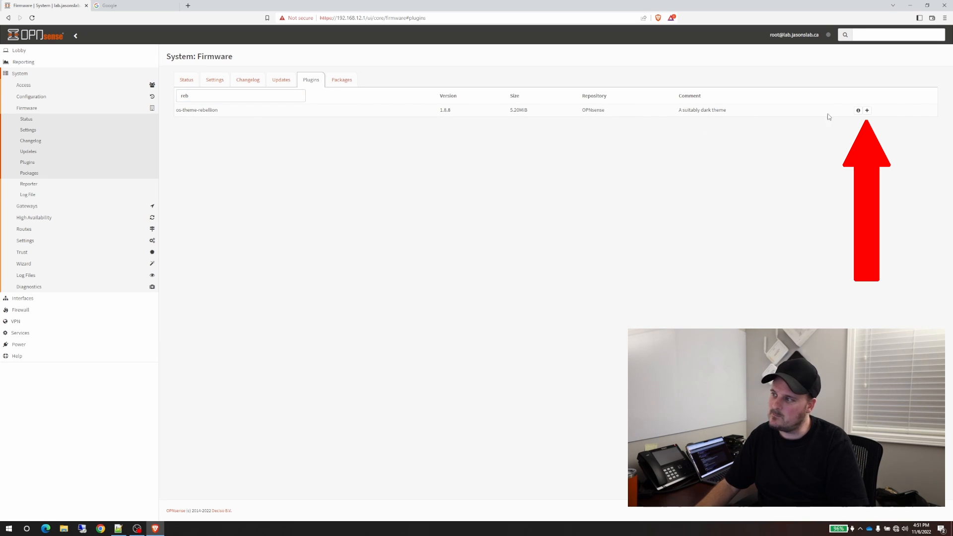
left_click(867, 110)
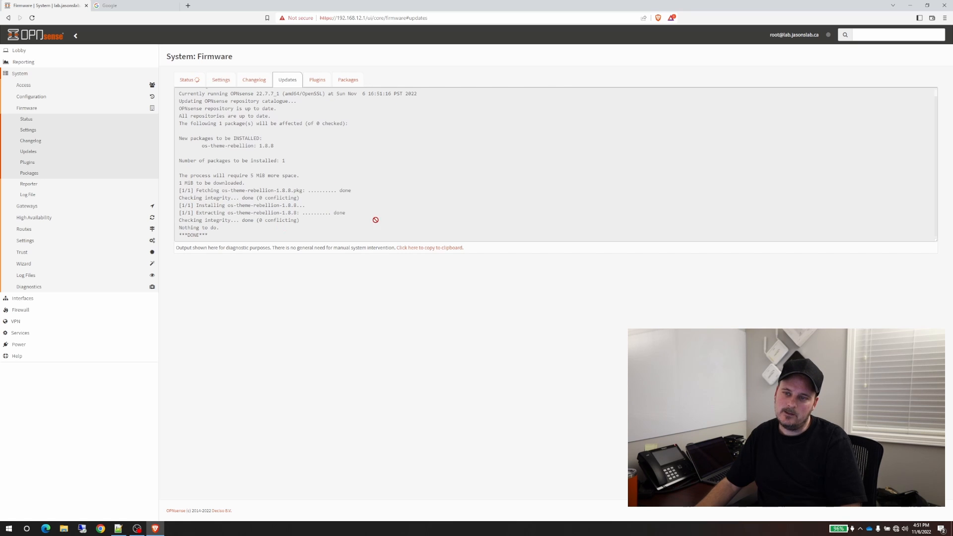
- Set the theme to rebellion in the general system settings, save it and return to the dashboard
left_click(34, 189)
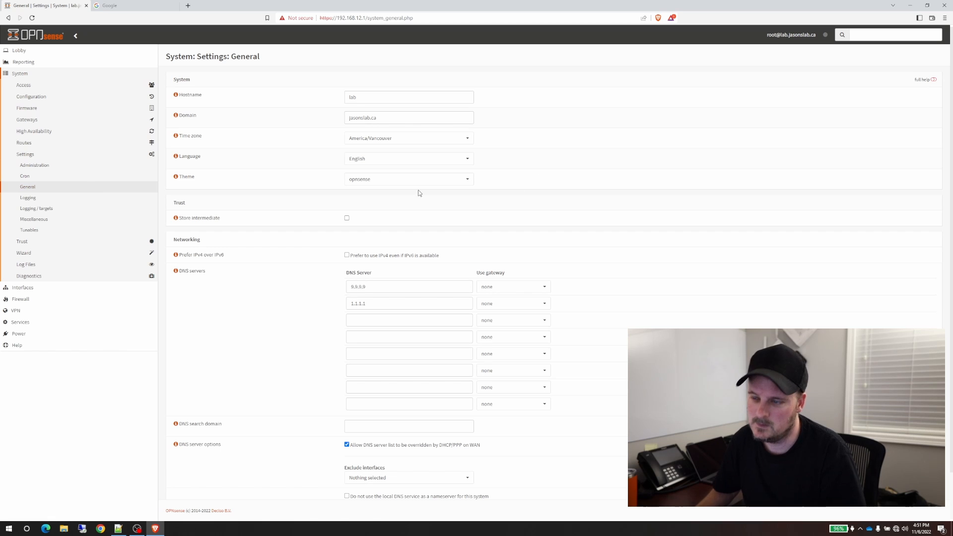
left_click(396, 181)
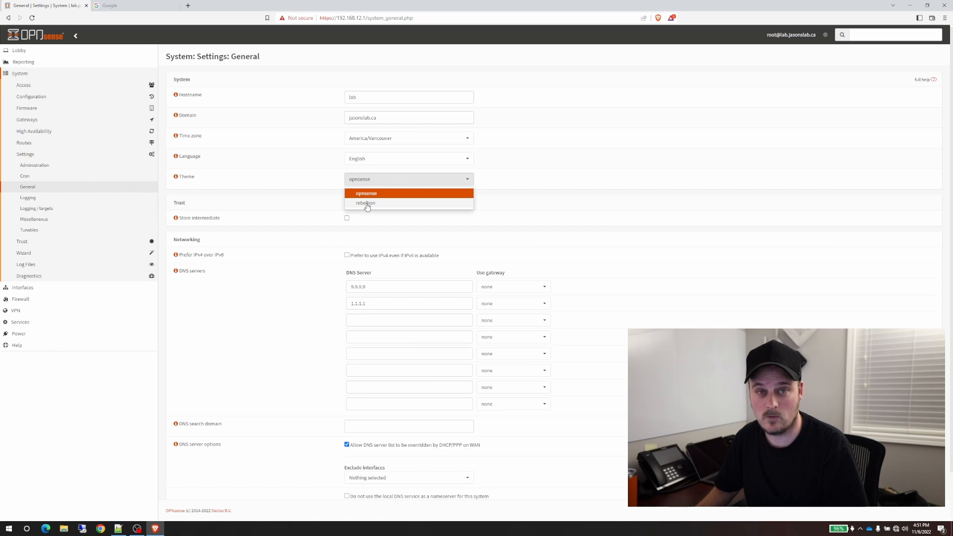
left_click(367, 205)
scroll(446, 268, "down", 1)
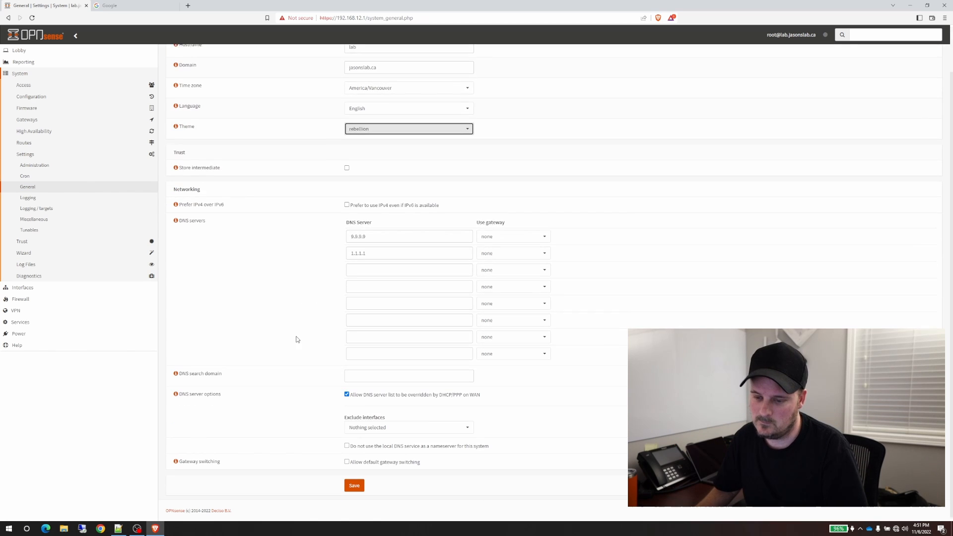
left_click(354, 484)
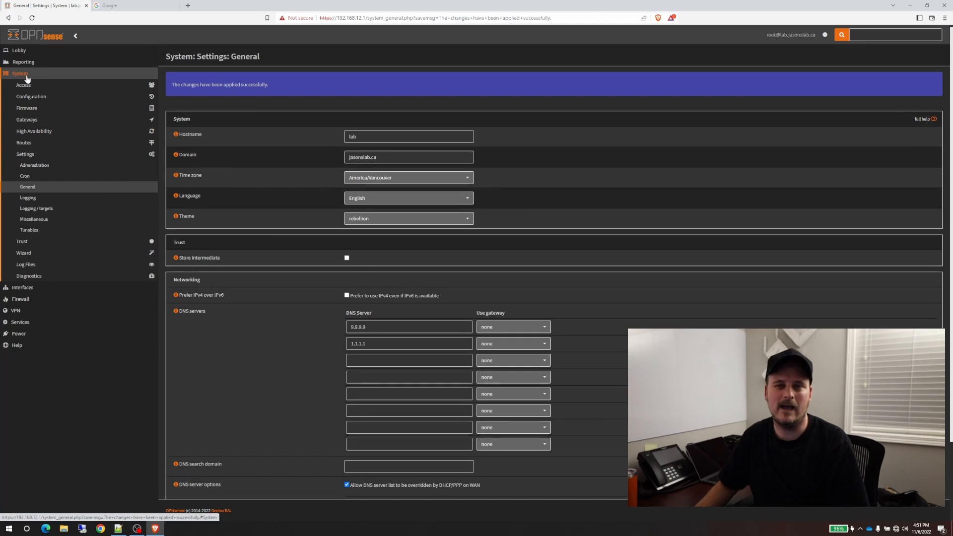
left_click(19, 50)
left_click(28, 62)
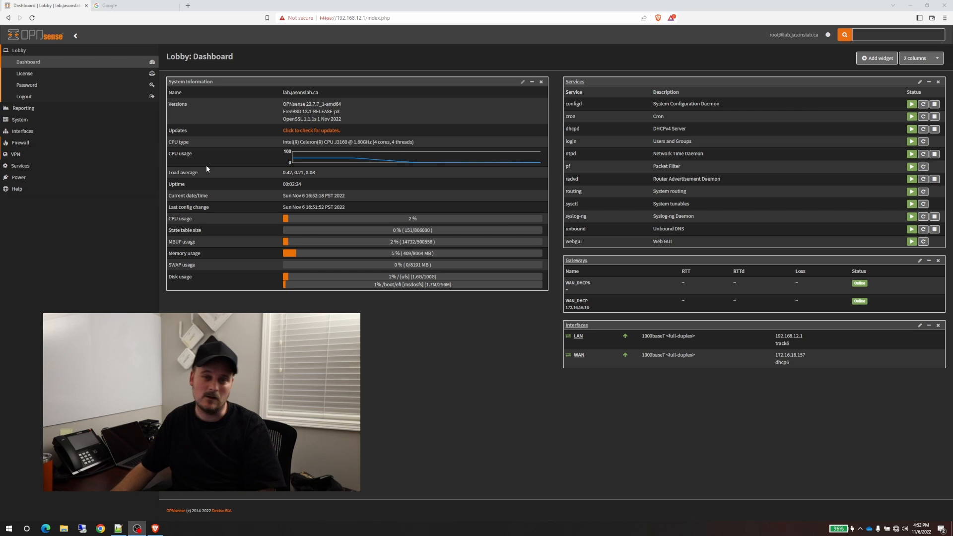
- Start a new VLAN entry under the interfaces' other types and turn on the full help for its form
left_click(23, 131)
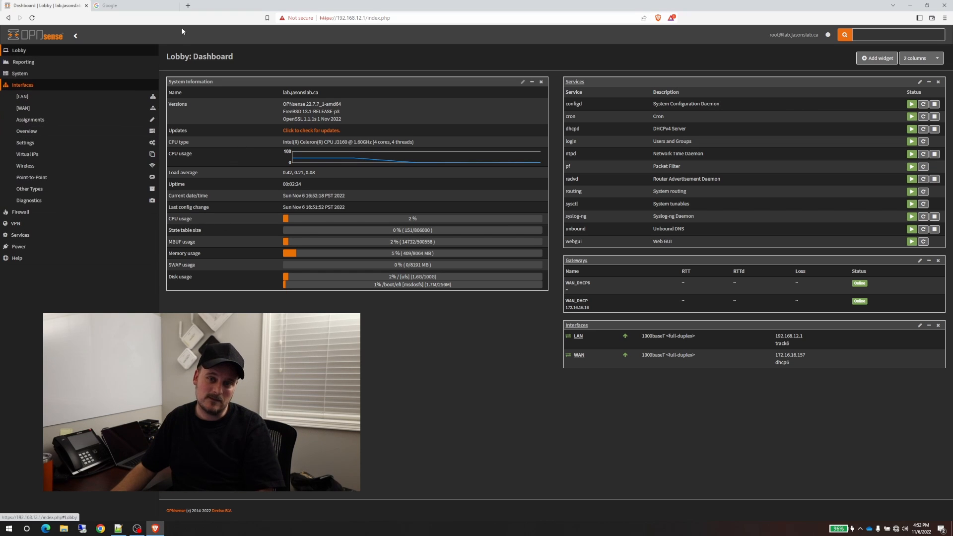
left_click(29, 189)
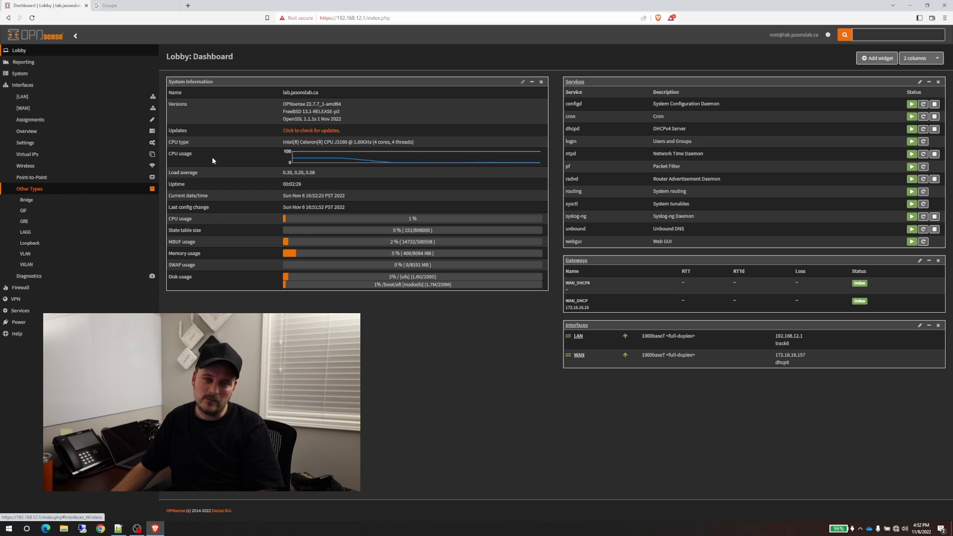
left_click(24, 254)
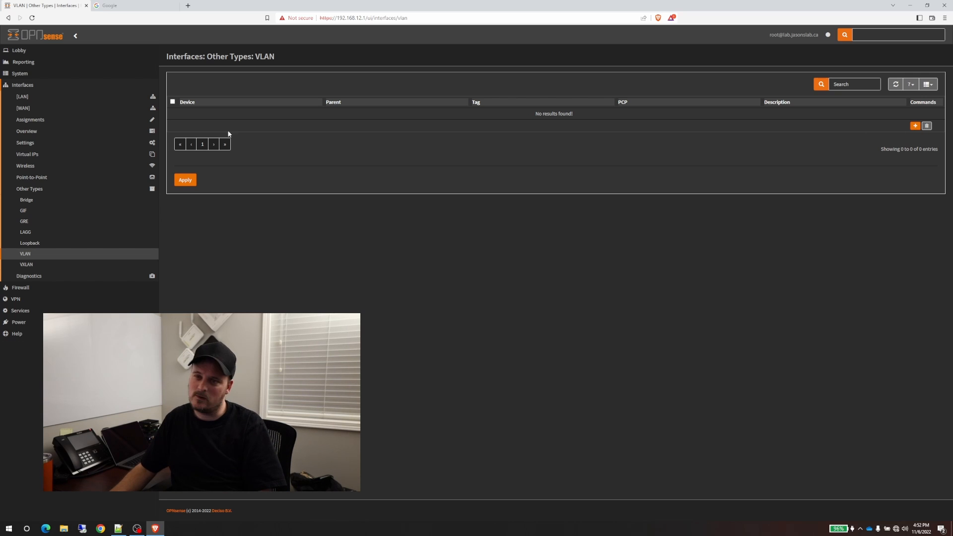
left_click(915, 126)
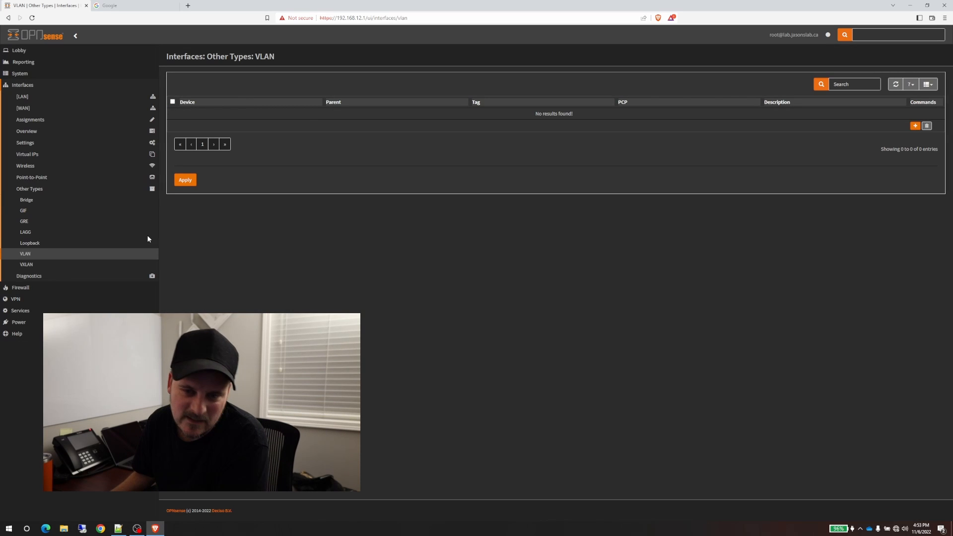
left_click(33, 254)
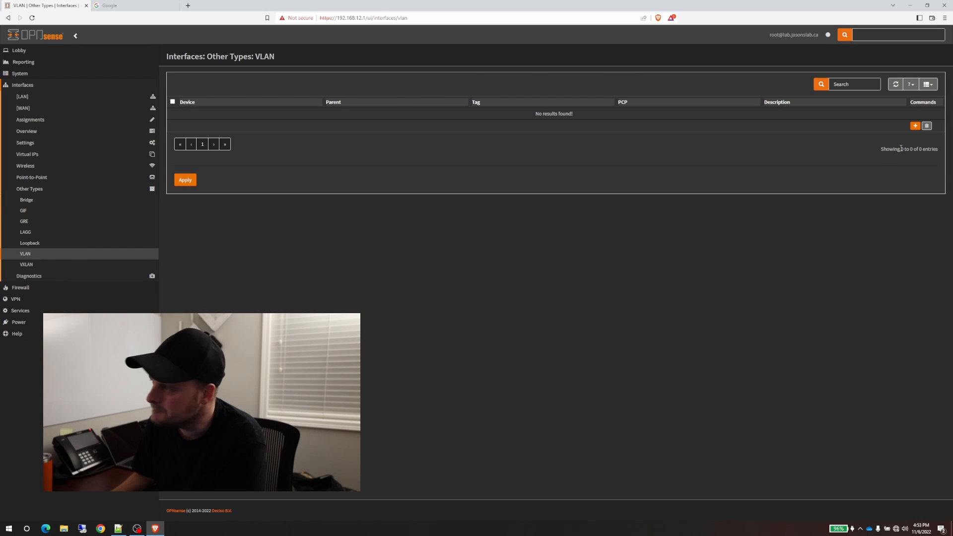
left_click(914, 126)
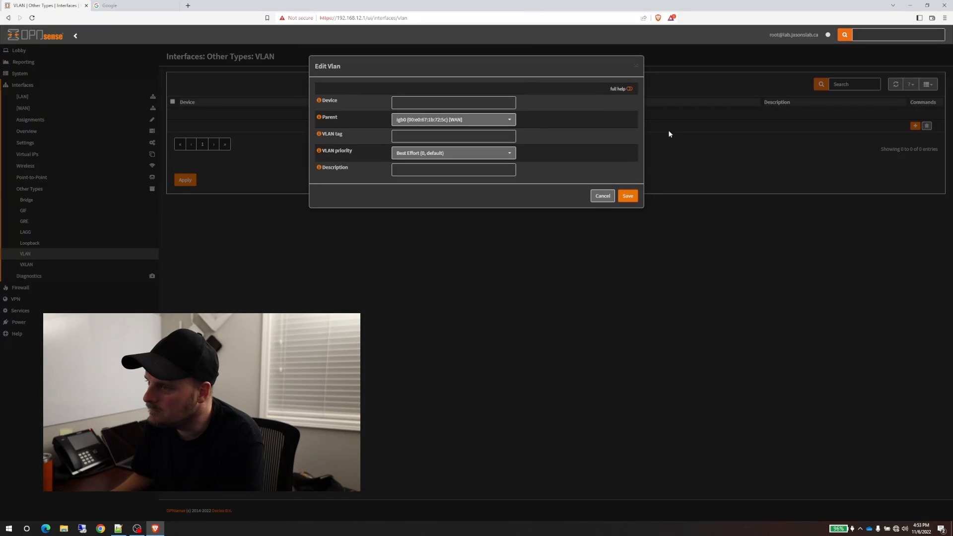
left_click(449, 103)
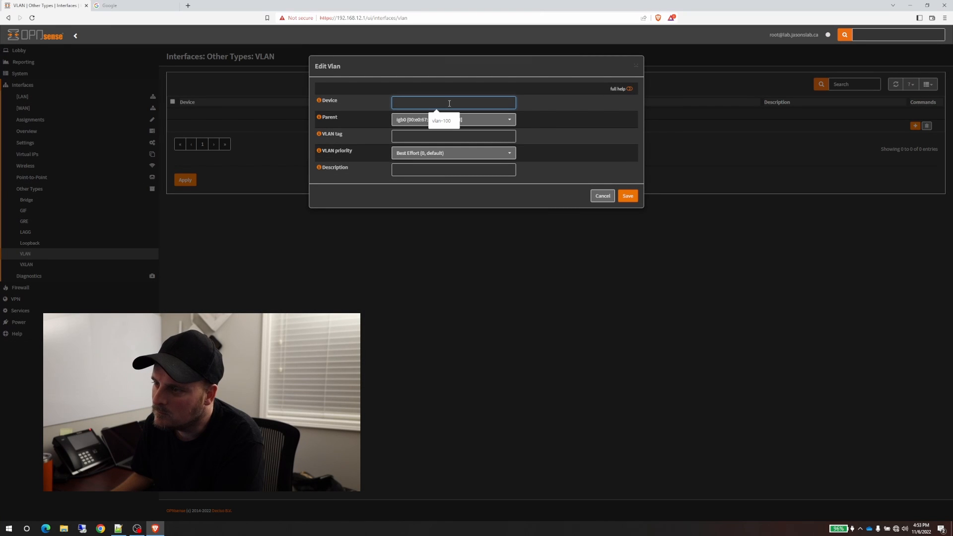
left_click(630, 89)
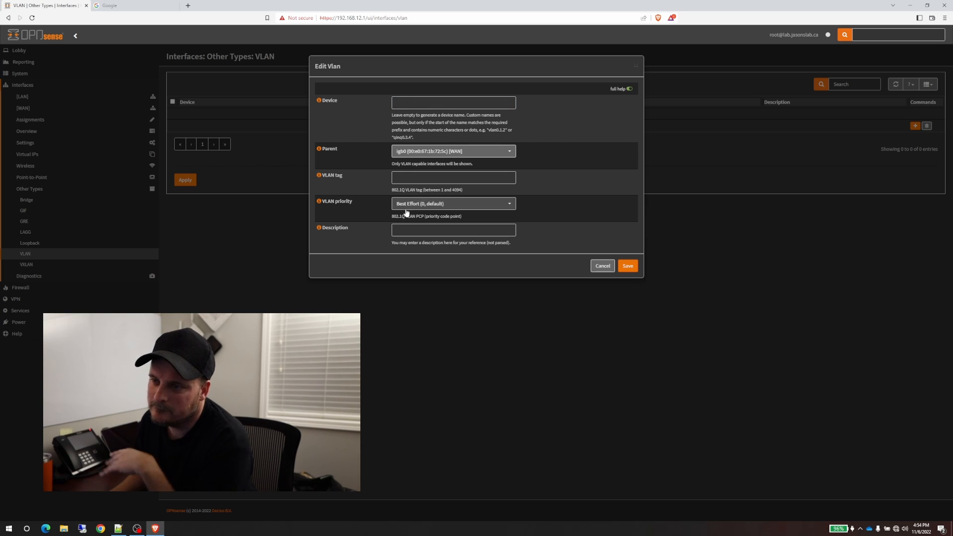
- Create a VLAN on parent igb1 (LAN) with tag 100 and the description Guest, and save it
left_click(437, 153)
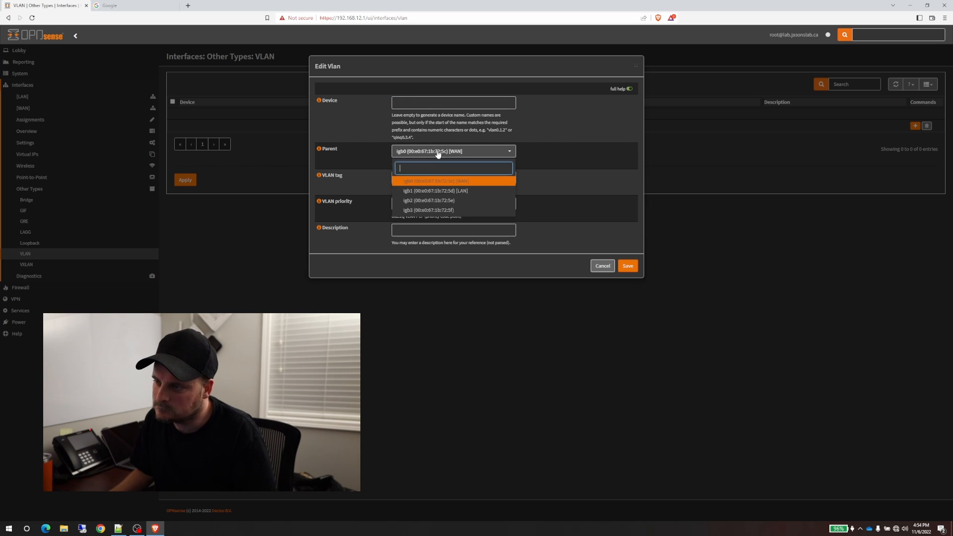
left_click(438, 192)
left_click(412, 175)
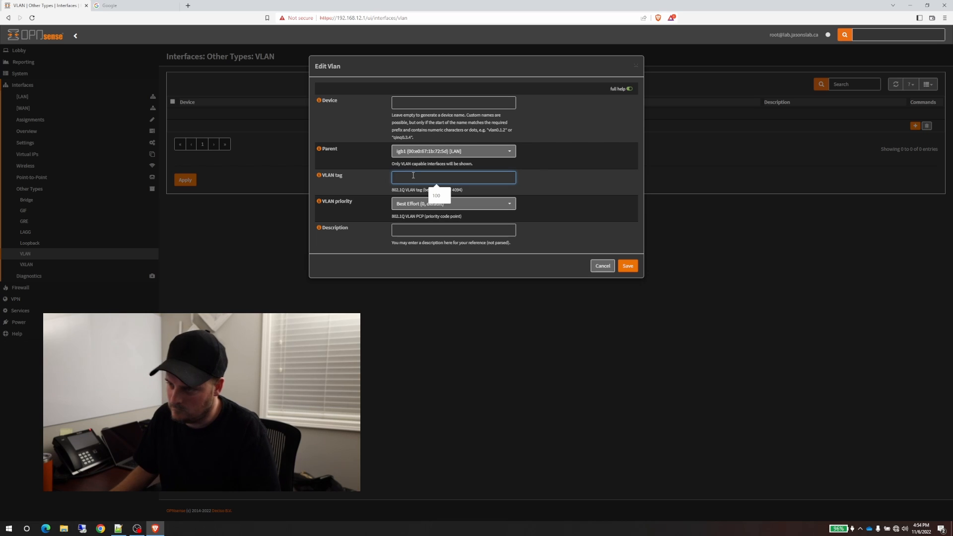
left_click(436, 195)
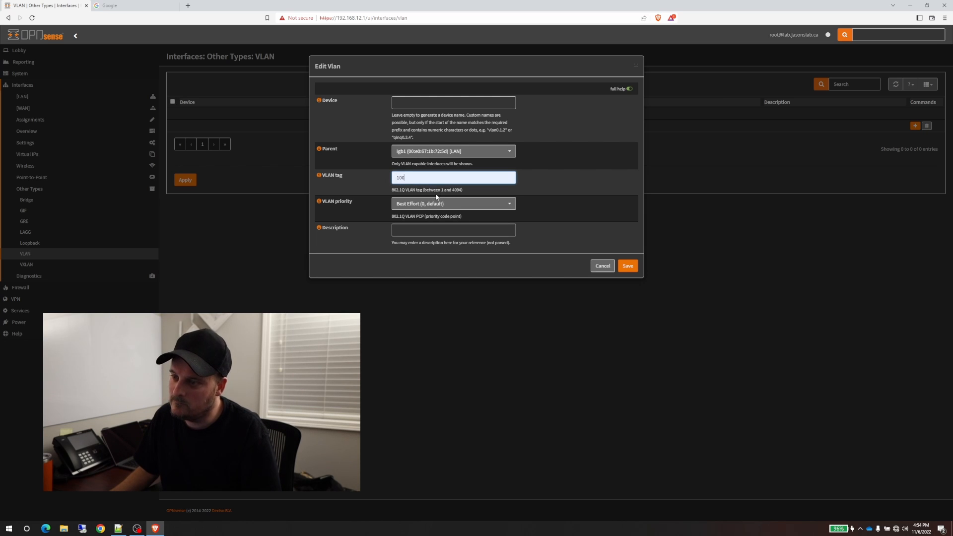
left_click(410, 230)
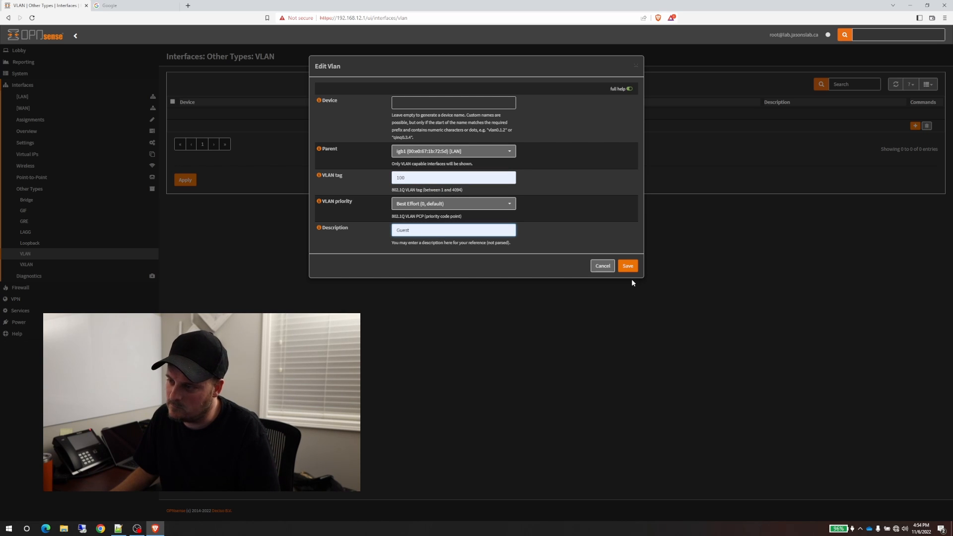
left_click(627, 266)
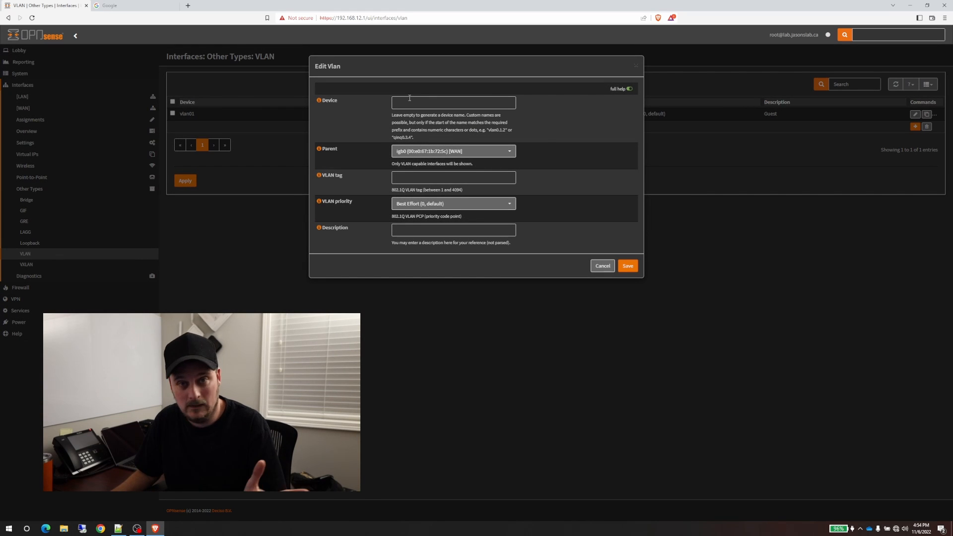
- Add a VLAN on parent igb1 (LAN) with tag 10 and the description Voice, save it and apply the VLAN settings
left_click(445, 151)
left_click(462, 192)
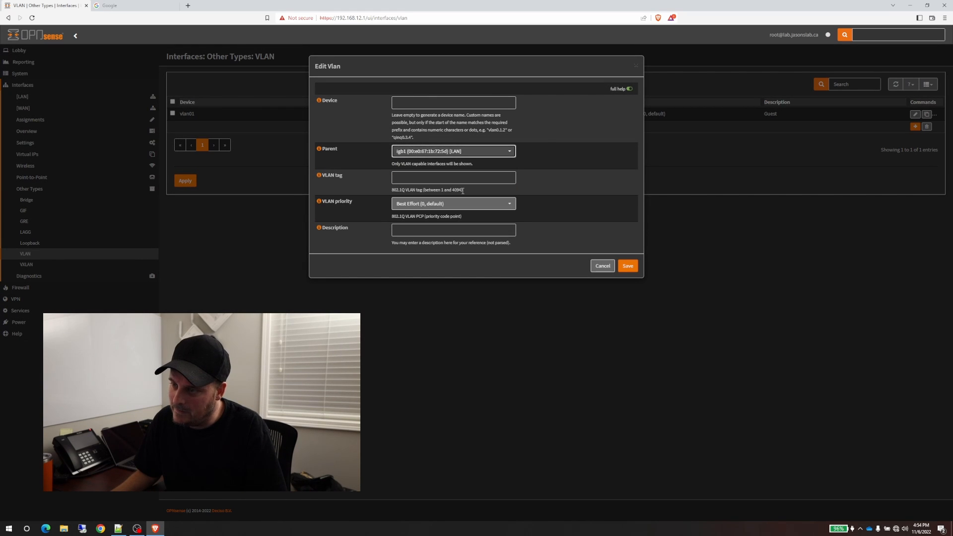
left_click(403, 177)
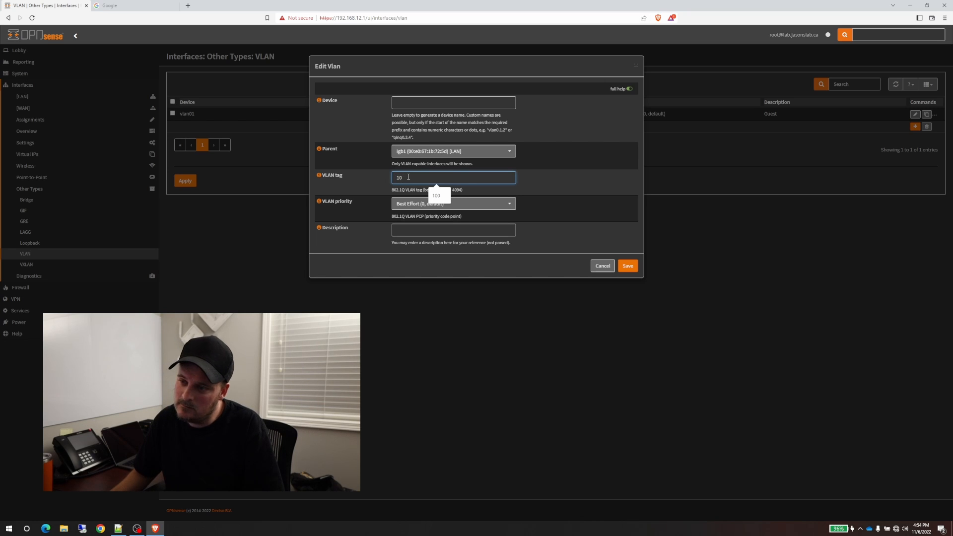
left_click(429, 233)
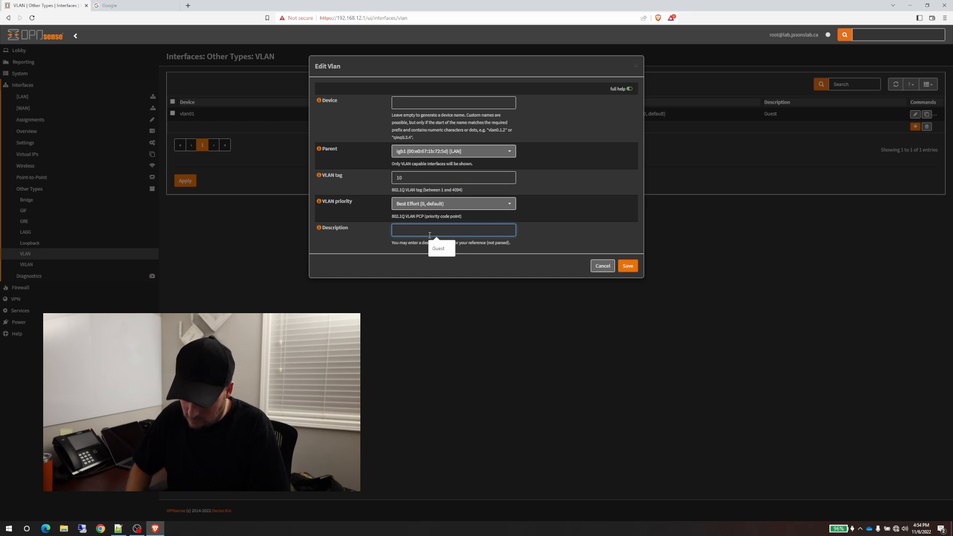
type("Voice")
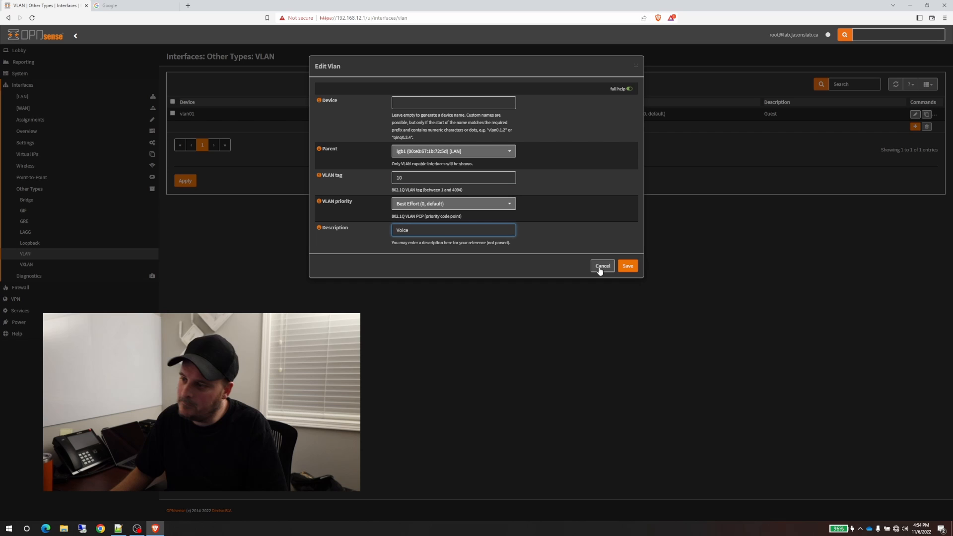
left_click(627, 266)
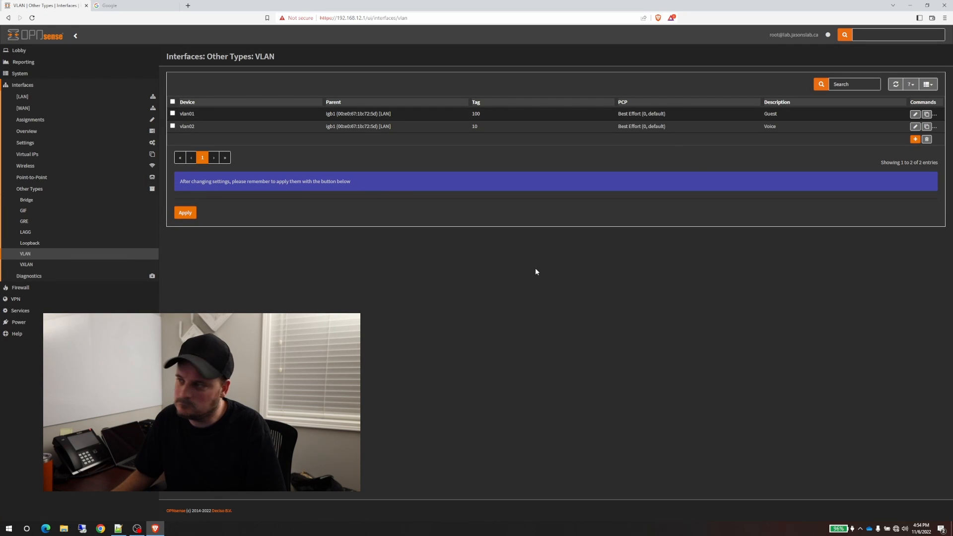
left_click(185, 213)
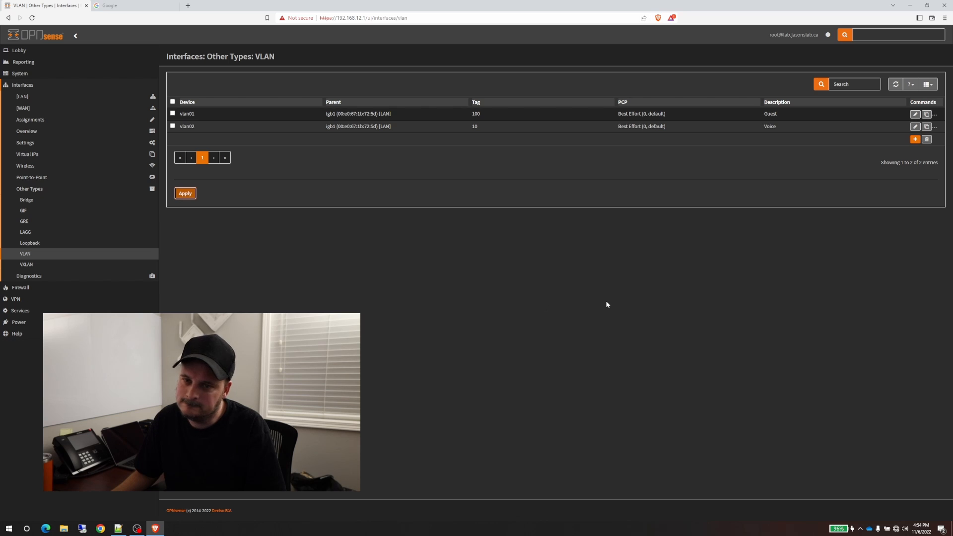
- Assign vlan01 as a new Guest interface and vlan02 as a new Voice interface in the interface assignments
left_click(36, 122)
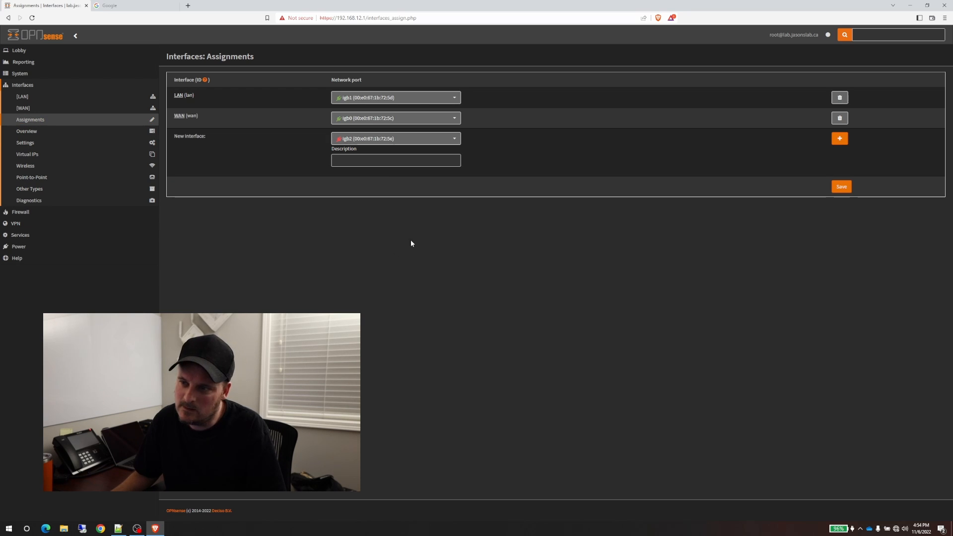
left_click(379, 140)
left_click(379, 172)
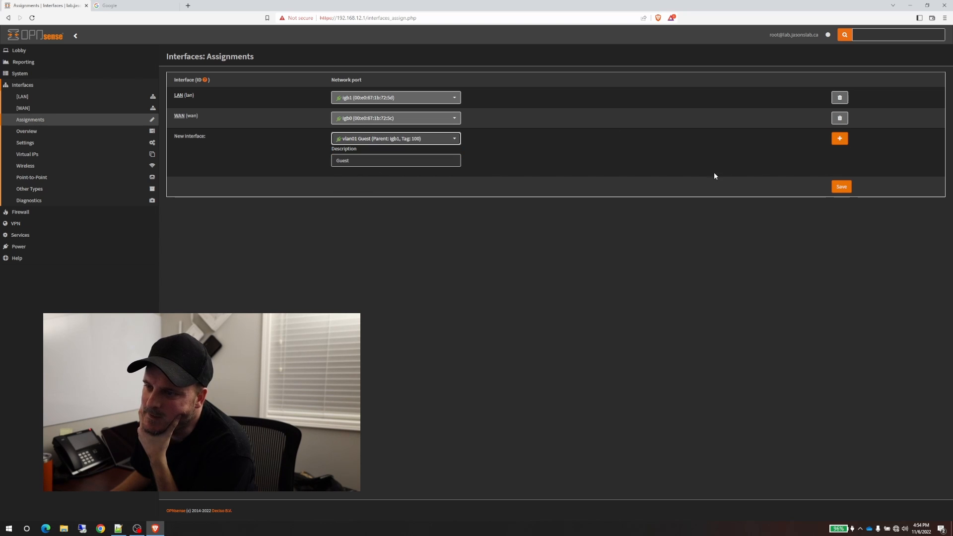
left_click(838, 138)
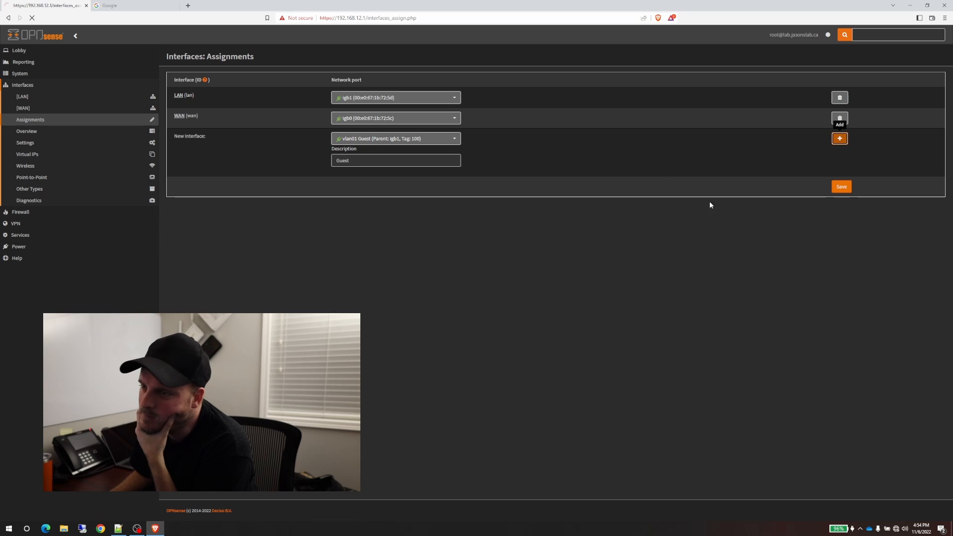
left_click(390, 159)
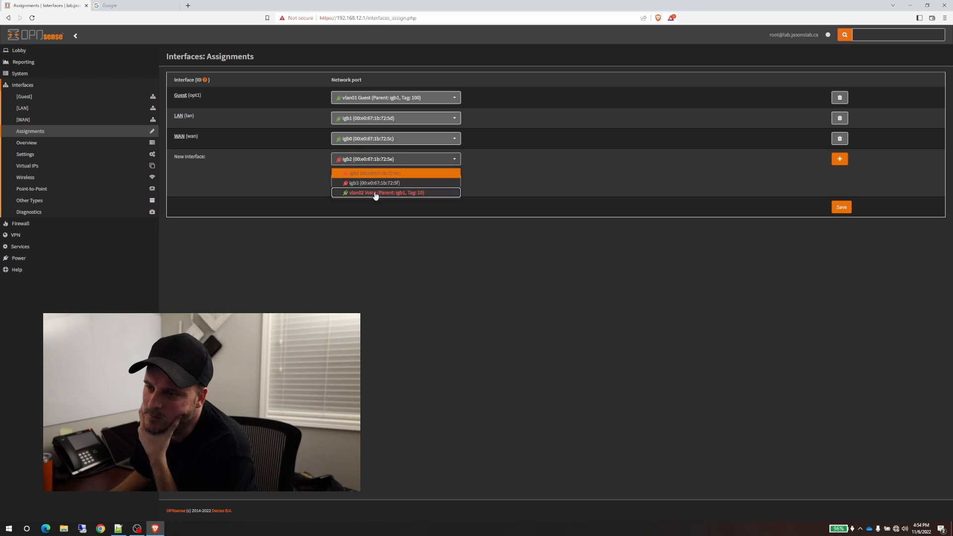
left_click(374, 192)
left_click(838, 159)
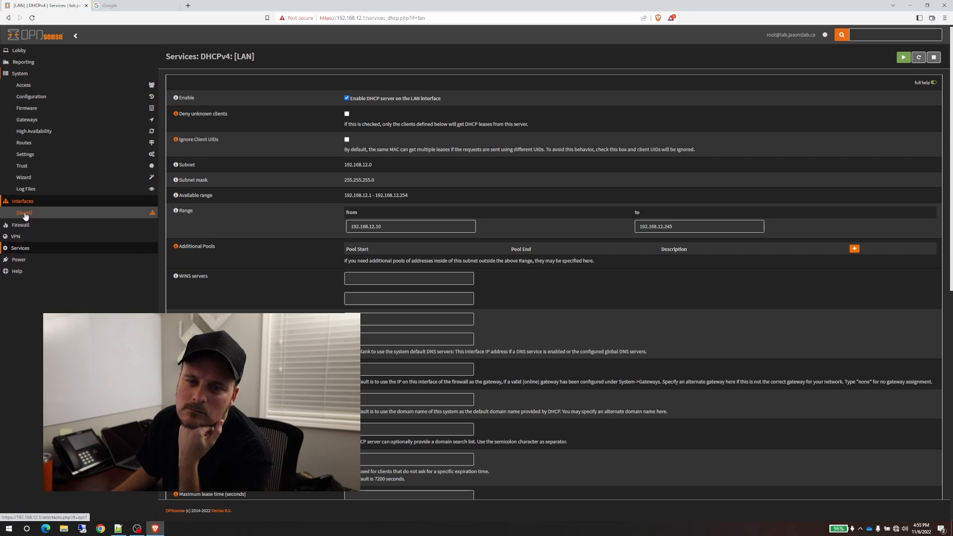
- Enable the Voice interface and set its IPv4 configuration type to Static IPv4
left_click(23, 85)
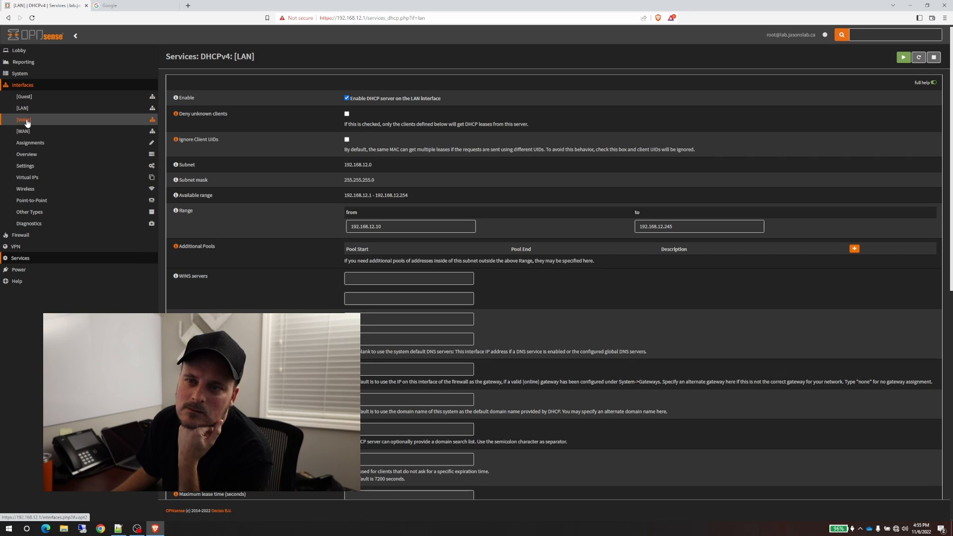
left_click(27, 124)
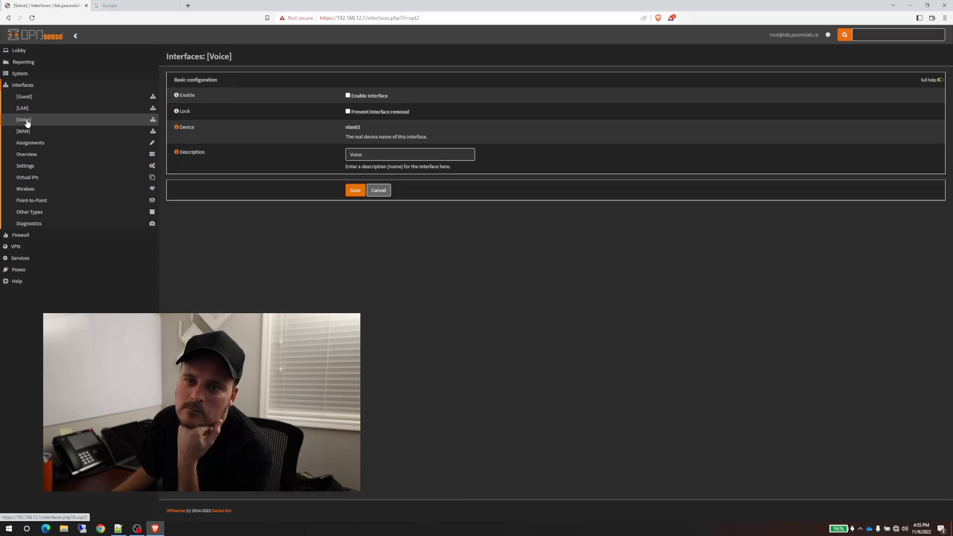
left_click(348, 96)
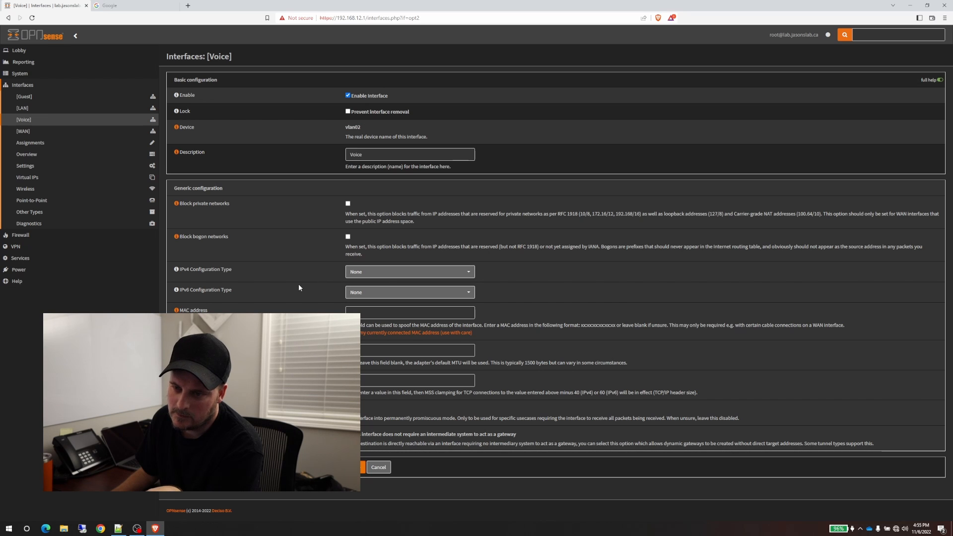
left_click(391, 271)
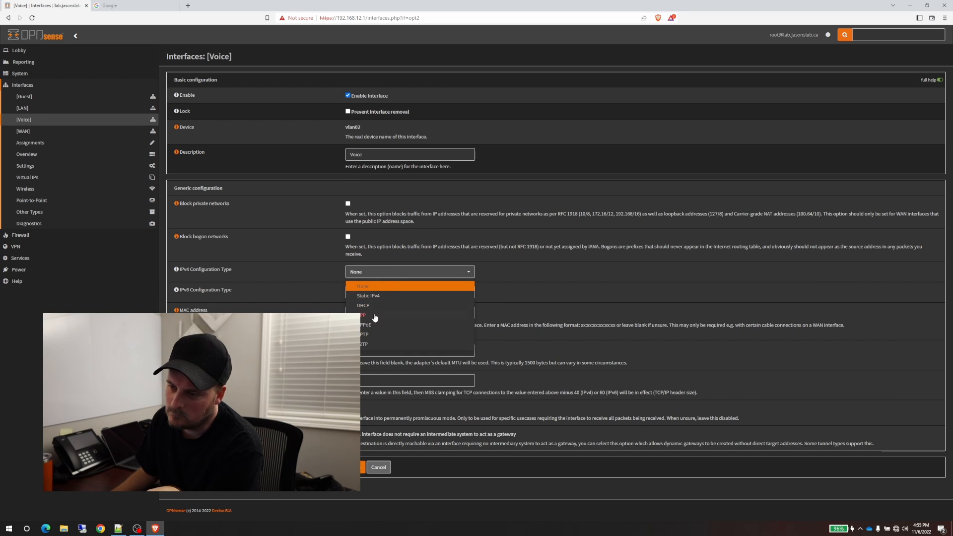
left_click(375, 296)
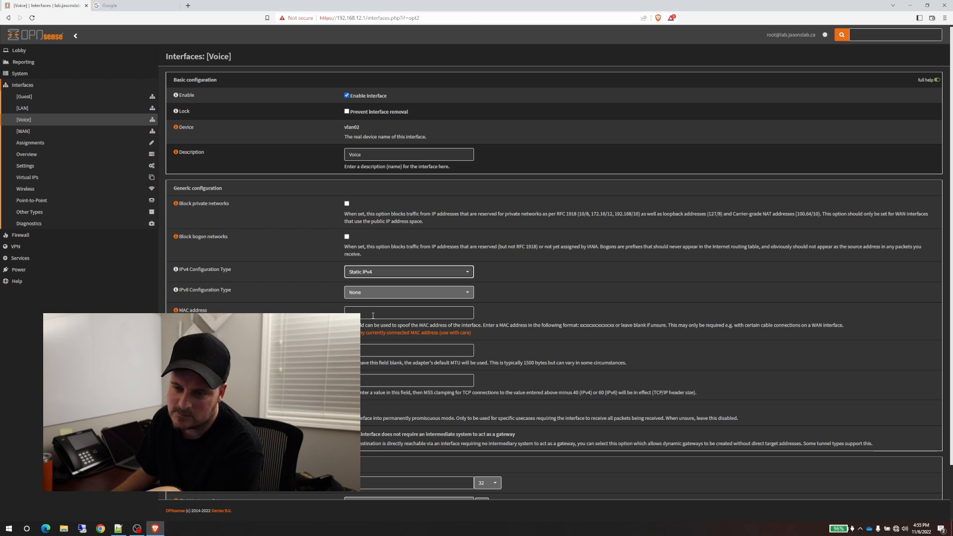
- Set the Voice interface's static IPv4 address to 10.0.0.1, save it and apply the changes
scroll(536, 319, "down", 1)
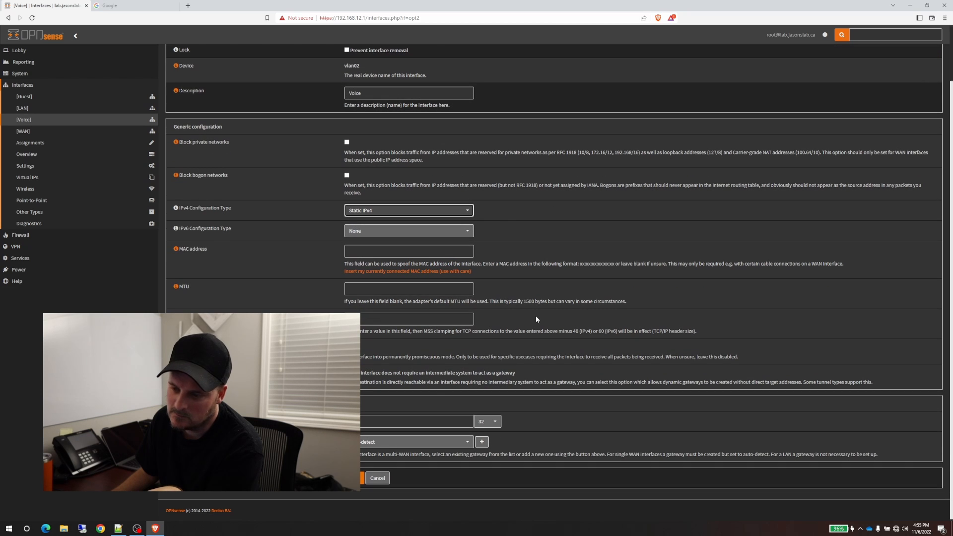
left_click(377, 424)
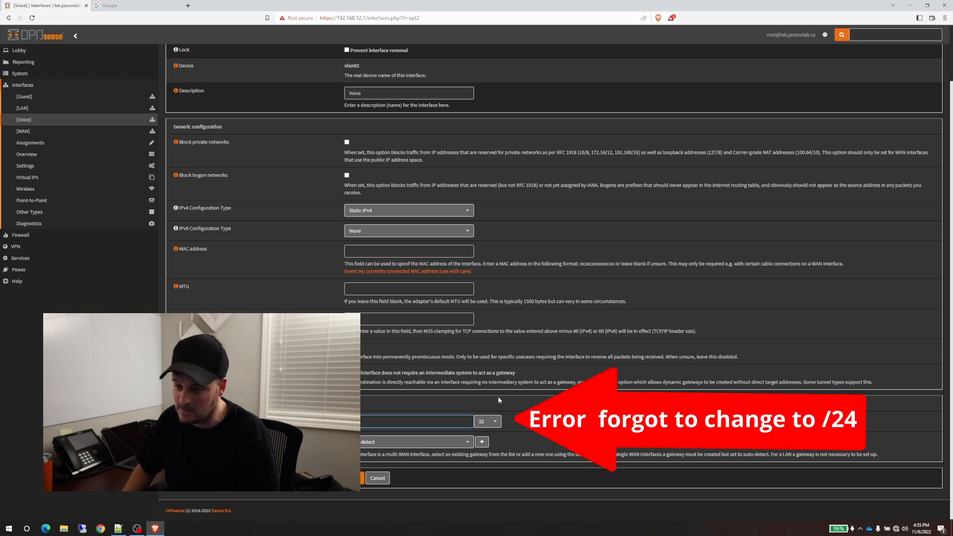
type("10.0.0.1")
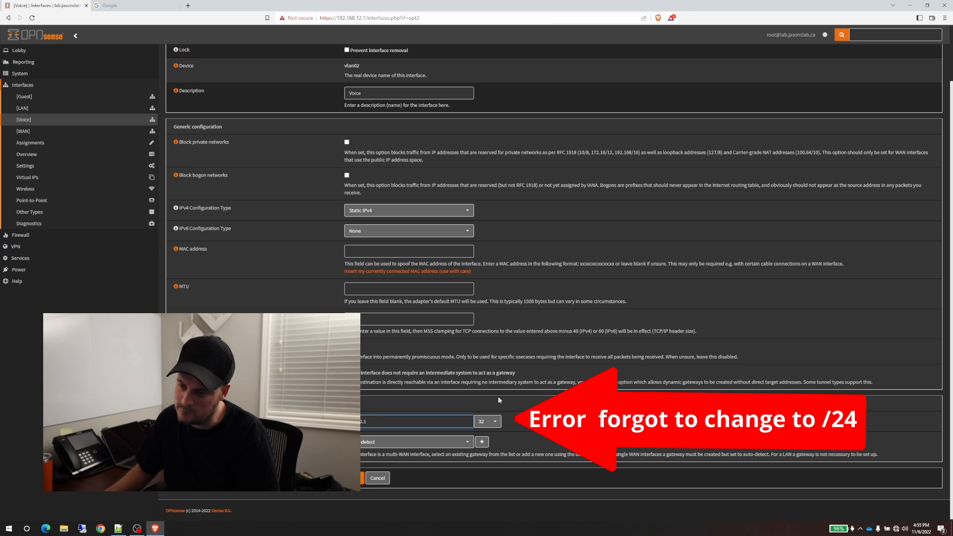
key("Return")
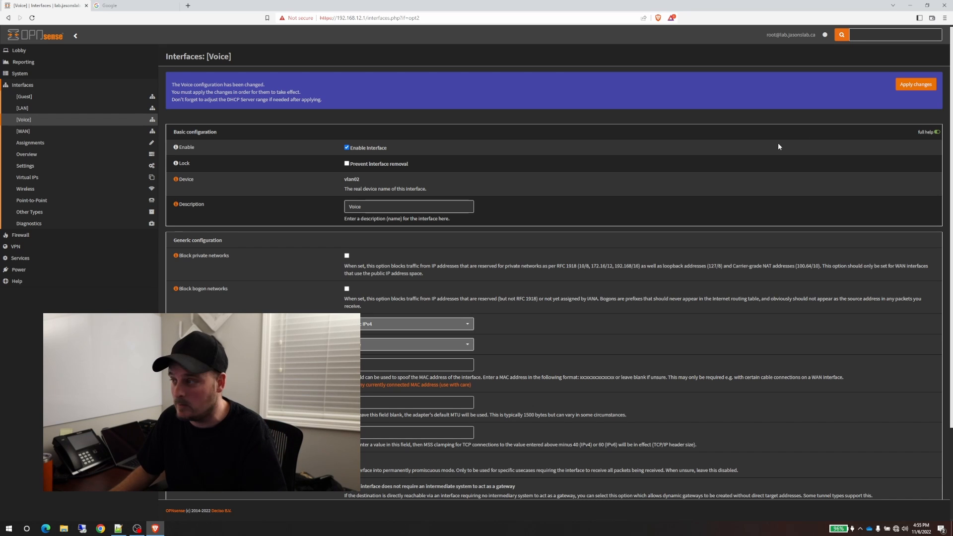
left_click(913, 84)
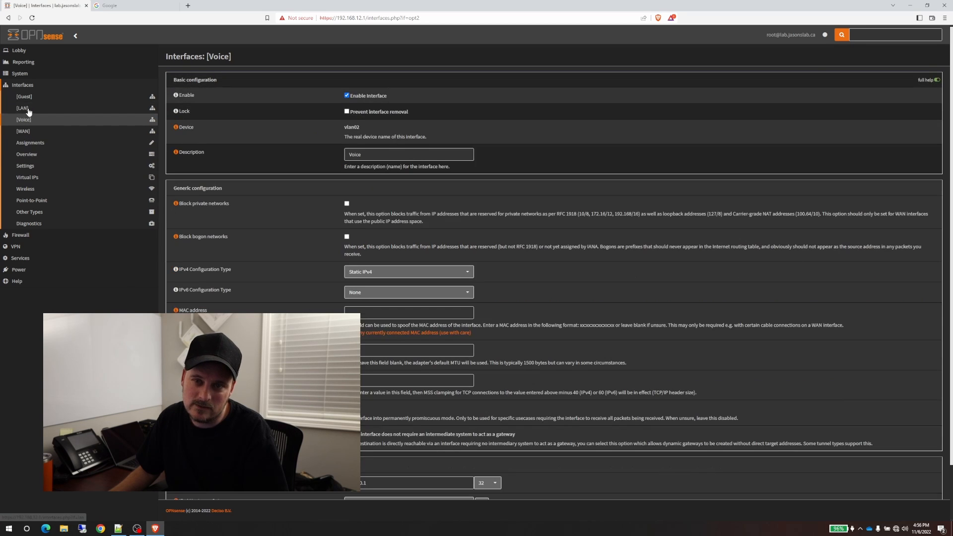
- Enable the Guest interface and set its IPv4 configuration type to Static IPv4
left_click(54, 99)
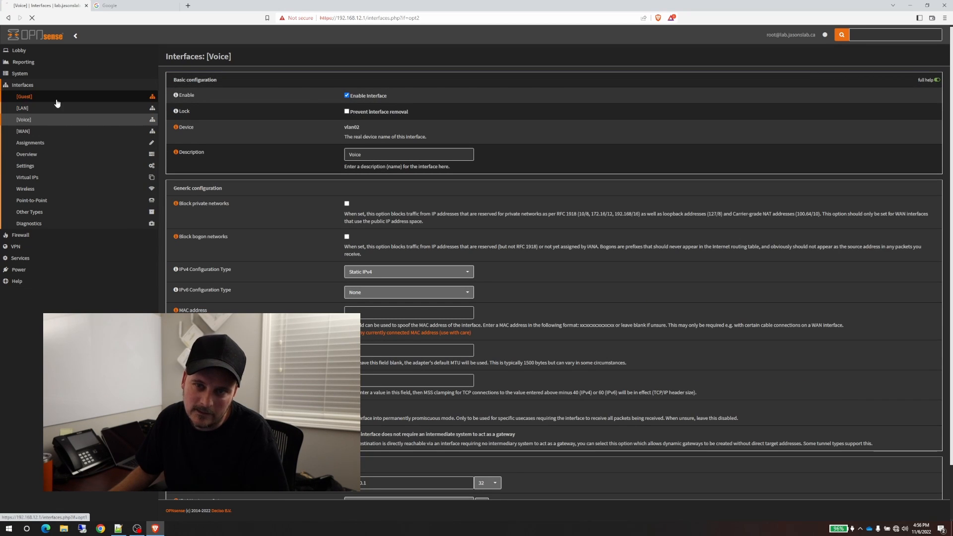
left_click(347, 96)
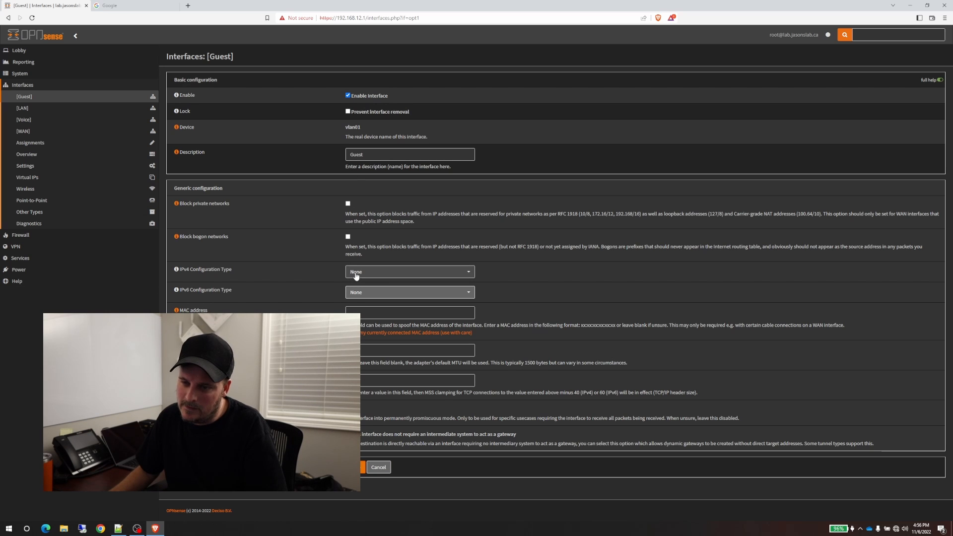
left_click(376, 276)
left_click(392, 295)
scroll(323, 264, "down", 1)
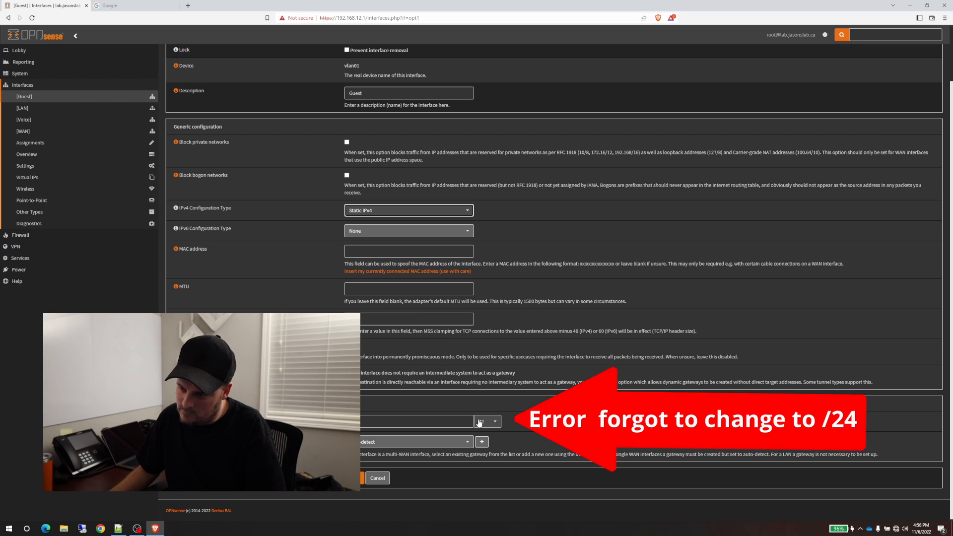
- Set the Guest interface's static IPv4 address to 192.168.10.1, save it and apply the changes
left_click(399, 420)
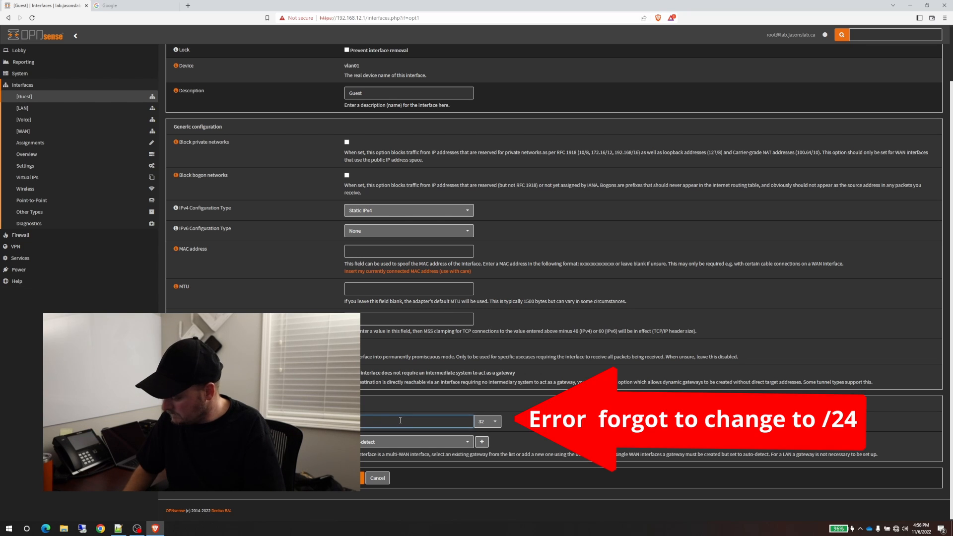
type("192.168.")
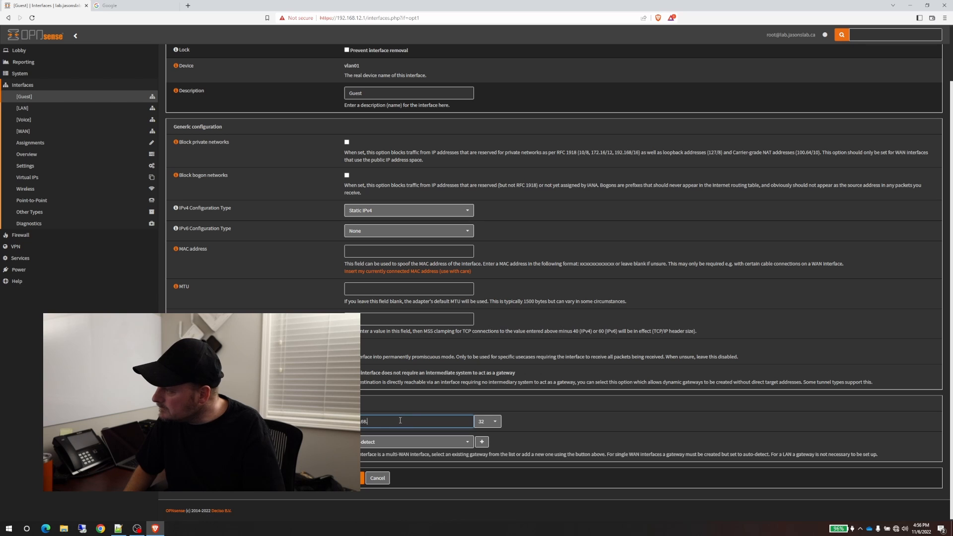
type("10.1")
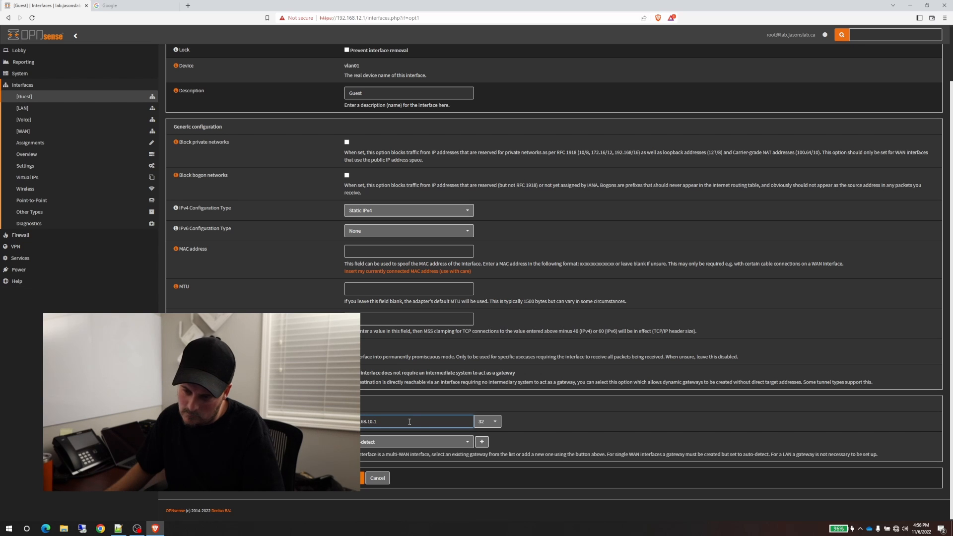
scroll(371, 105, "up", 2)
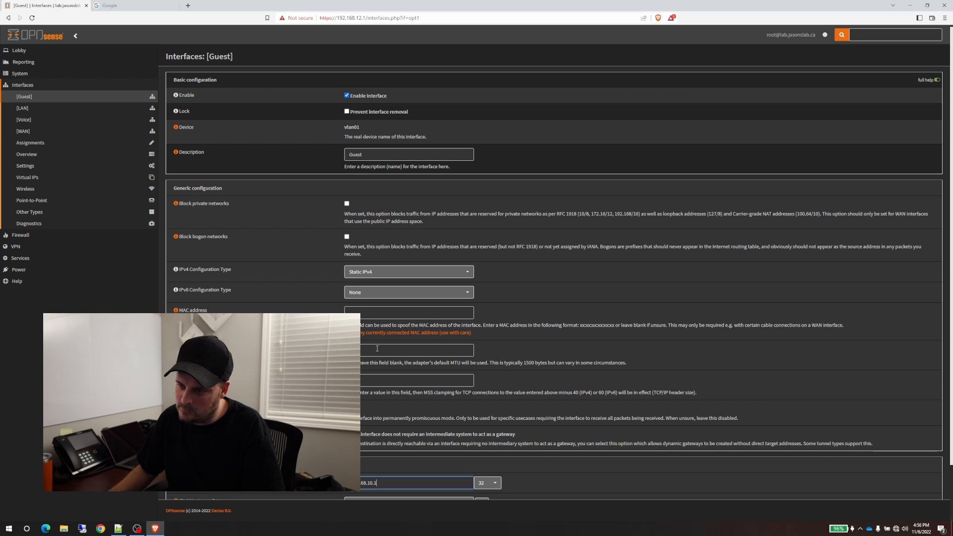
scroll(372, 350, "down", 2)
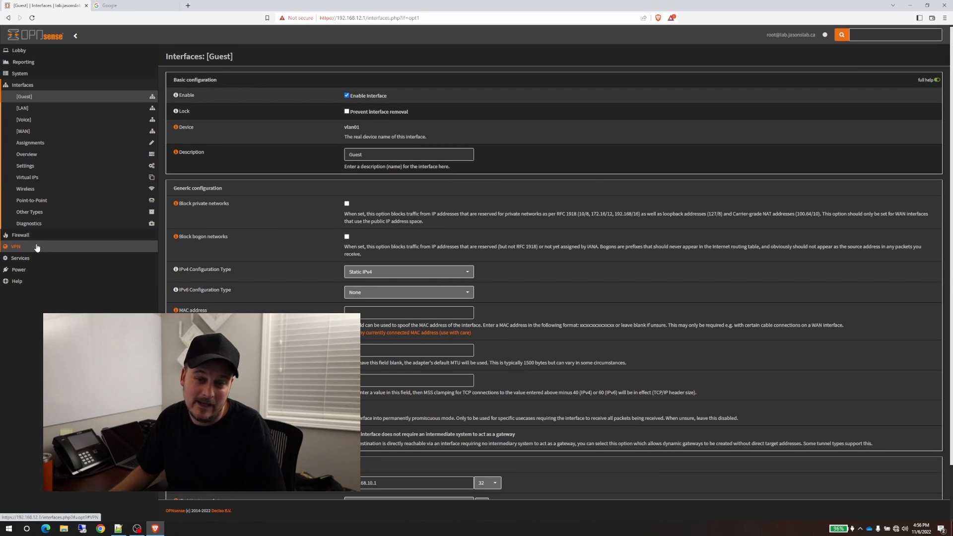
- Try to enable the DHCPv4 server on the Guest interface with the range 192.168.10.100 to 192.168.10.200
left_click(20, 258)
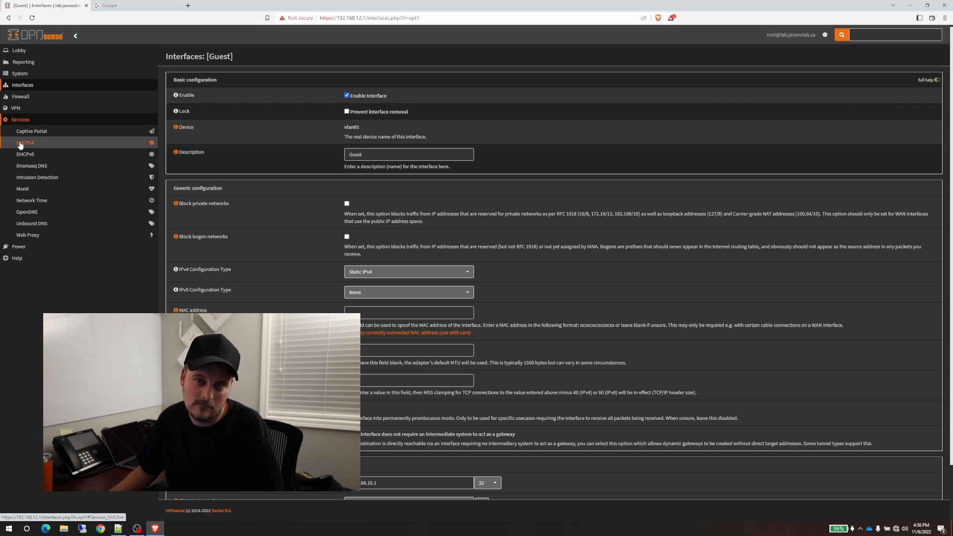
left_click(20, 144)
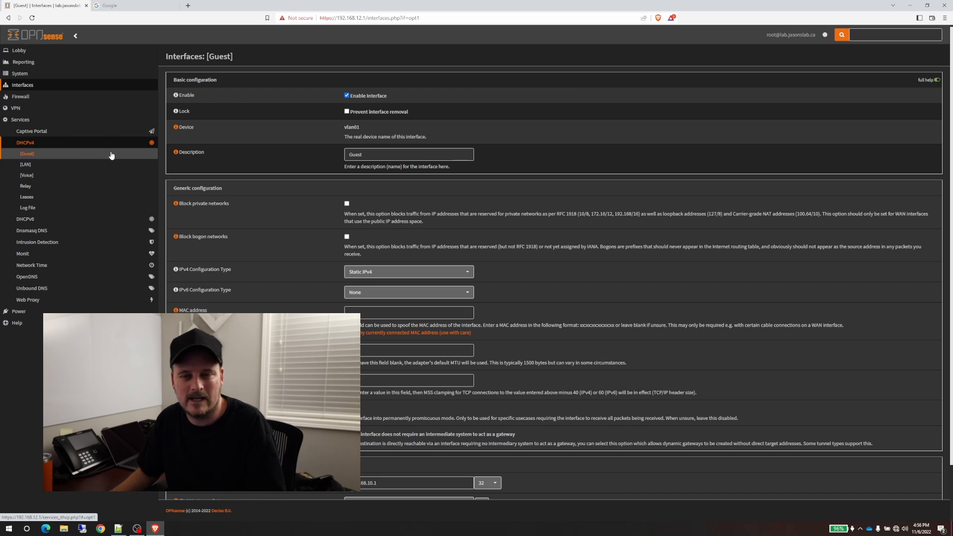
left_click(27, 154)
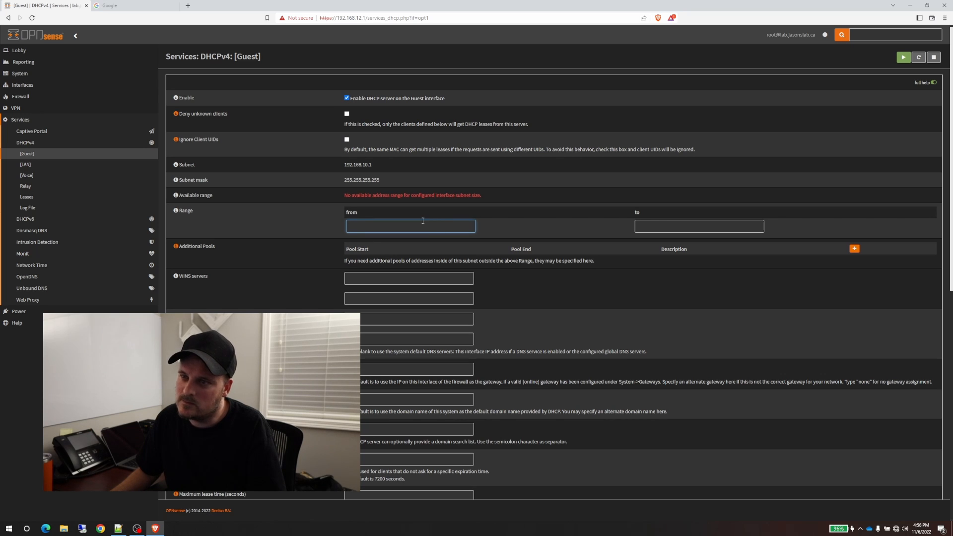
type("192.168.10.200")
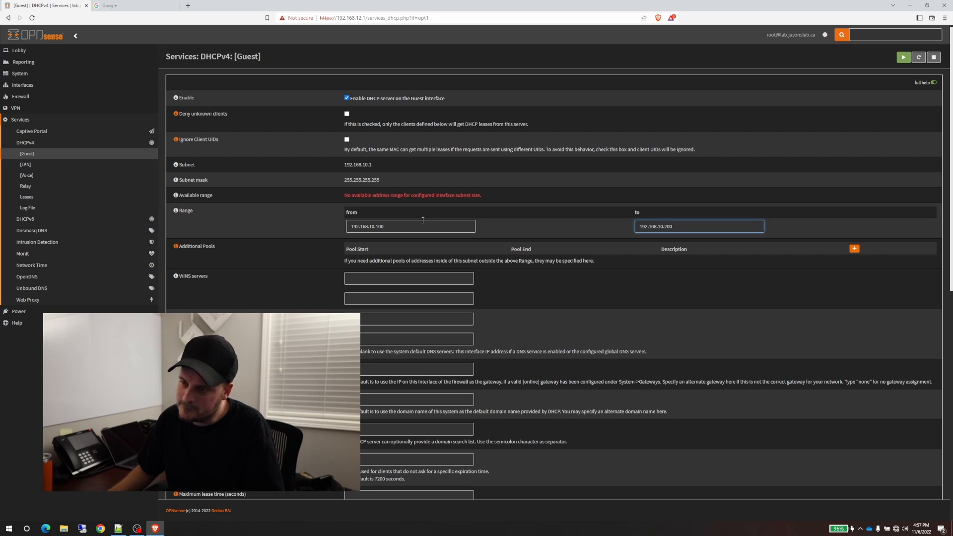
scroll(209, 232, "down", 4)
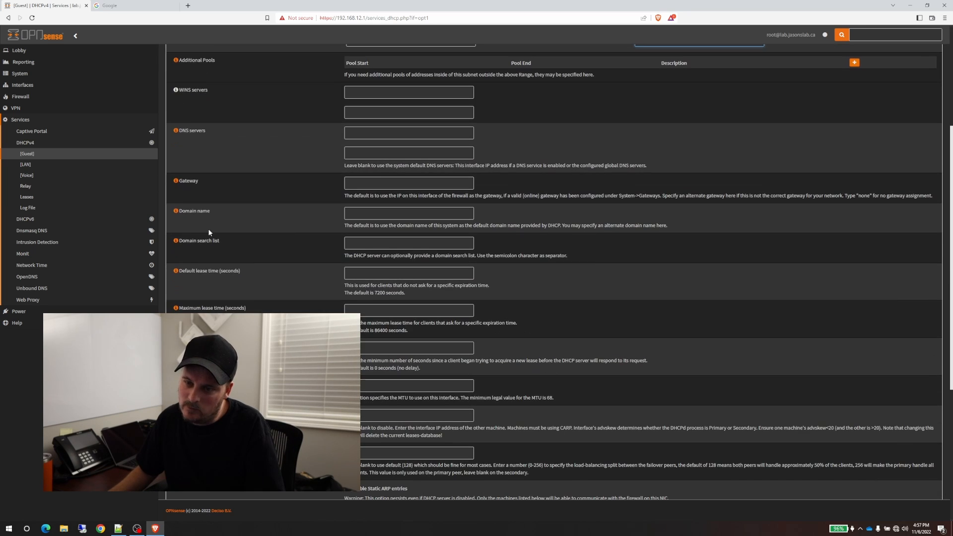
scroll(487, 216, "down", 5)
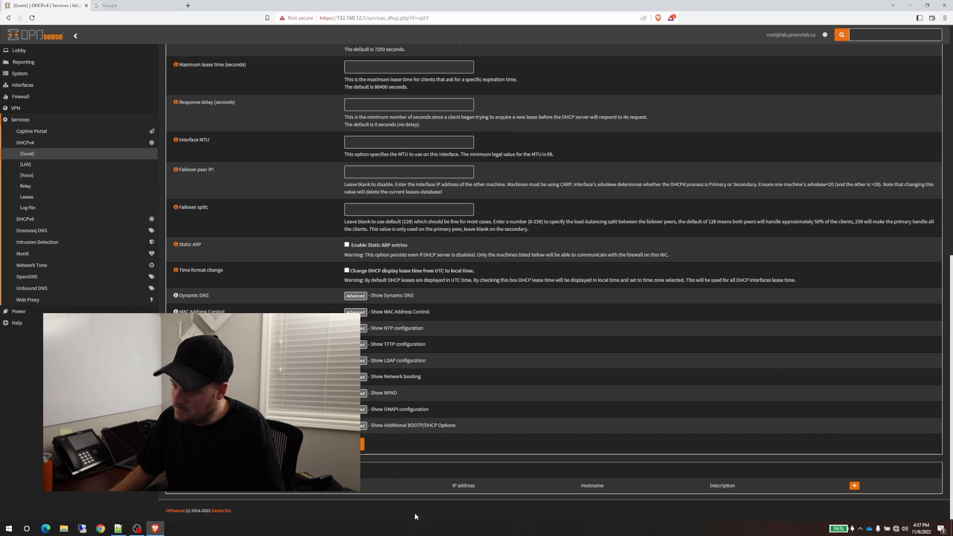
left_click(363, 444)
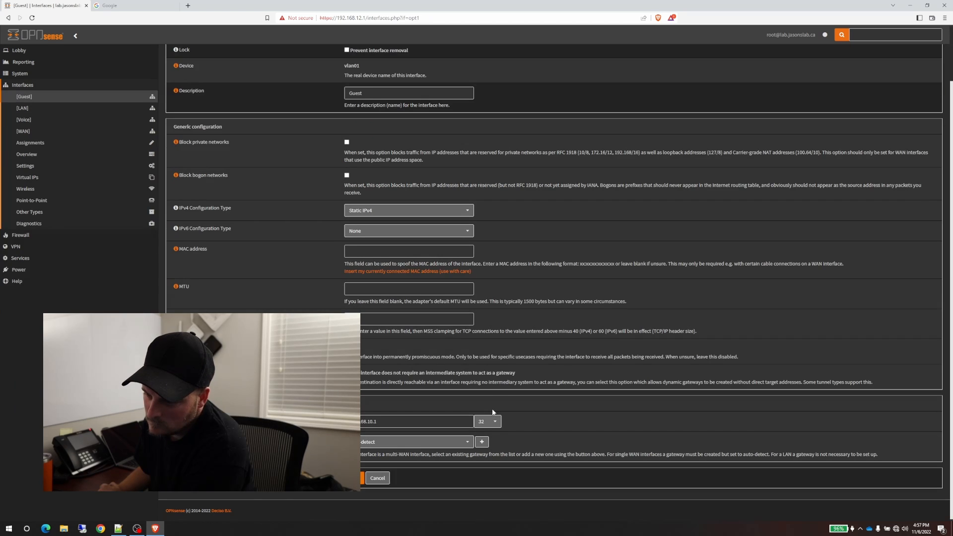
- Change the Guest interface's static IPv4 subnet prefix to 24 and save the interface
left_click(484, 422)
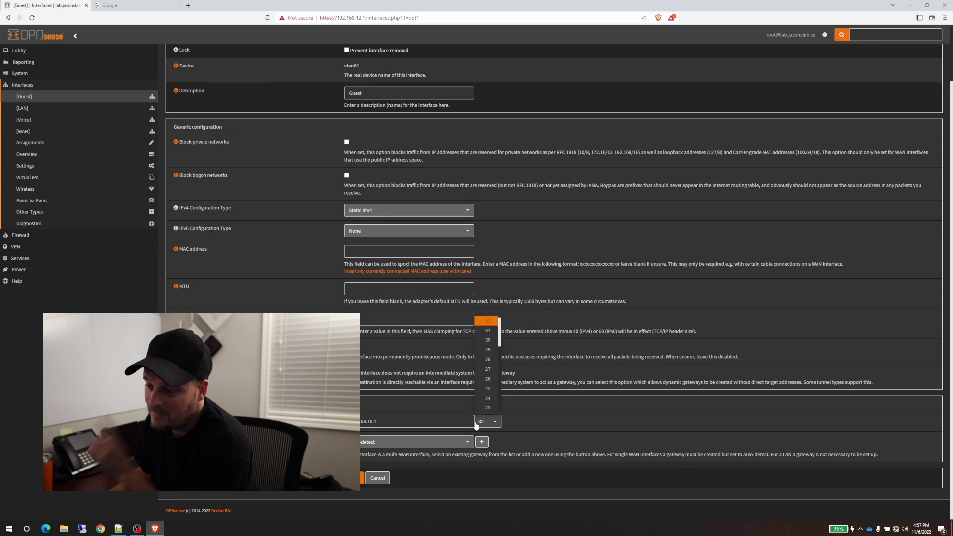
scroll(496, 351, "up", 1)
scroll(518, 373, "down", 1)
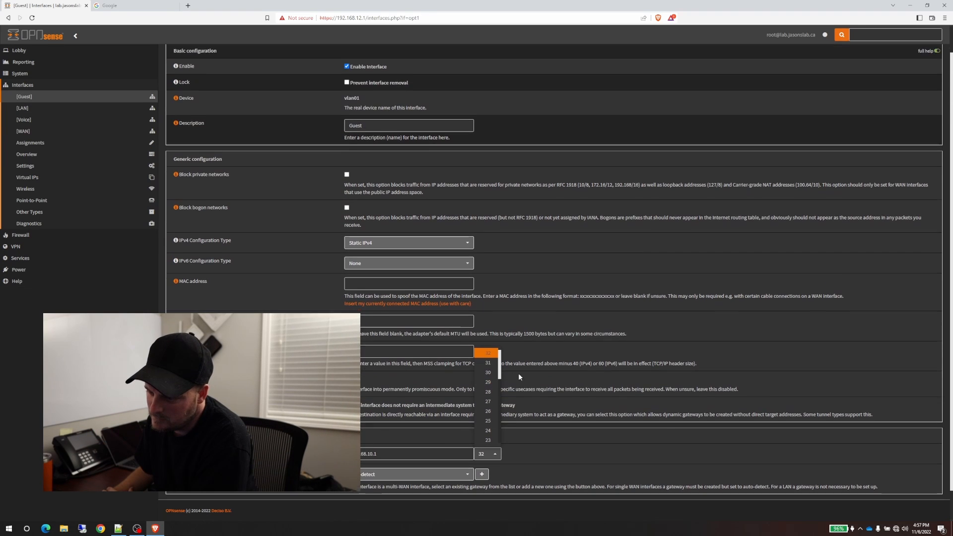
left_click(495, 395)
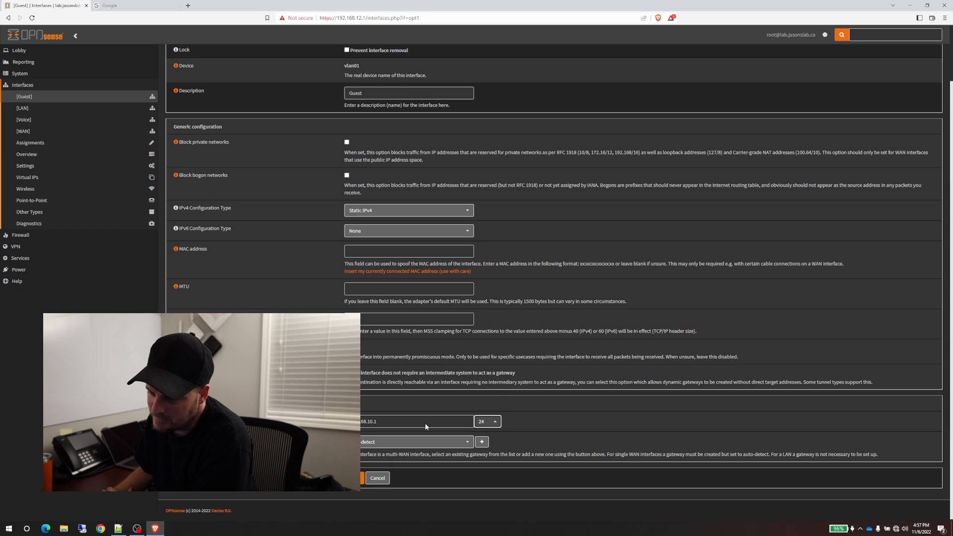
left_click(356, 480)
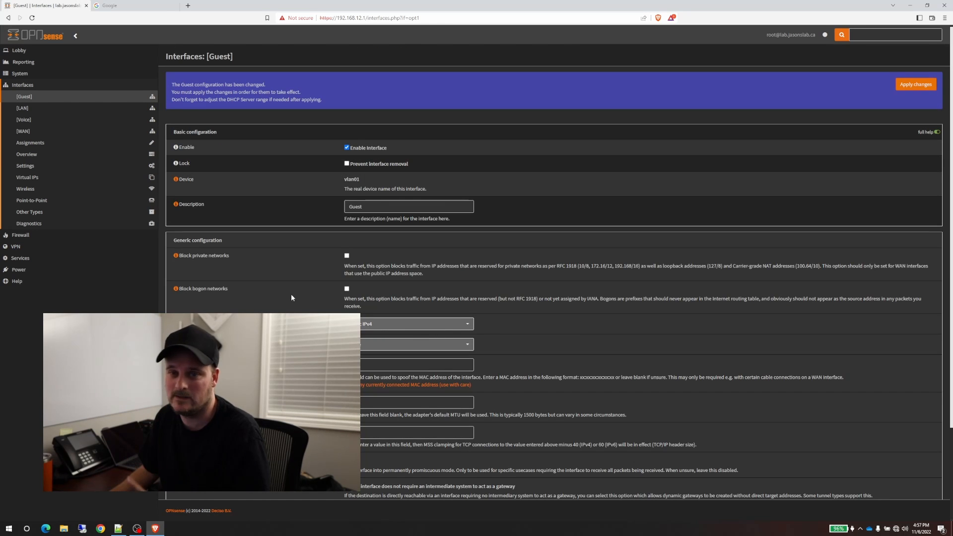
- Change the Voice interface's static IPv4 subnet prefix to 24 and save the interface
left_click(23, 119)
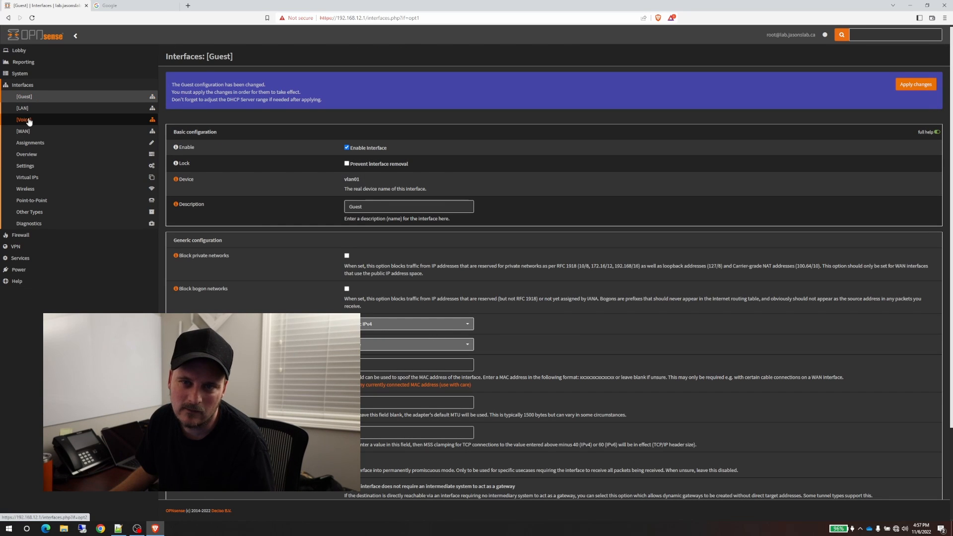
scroll(505, 301, "down", 3)
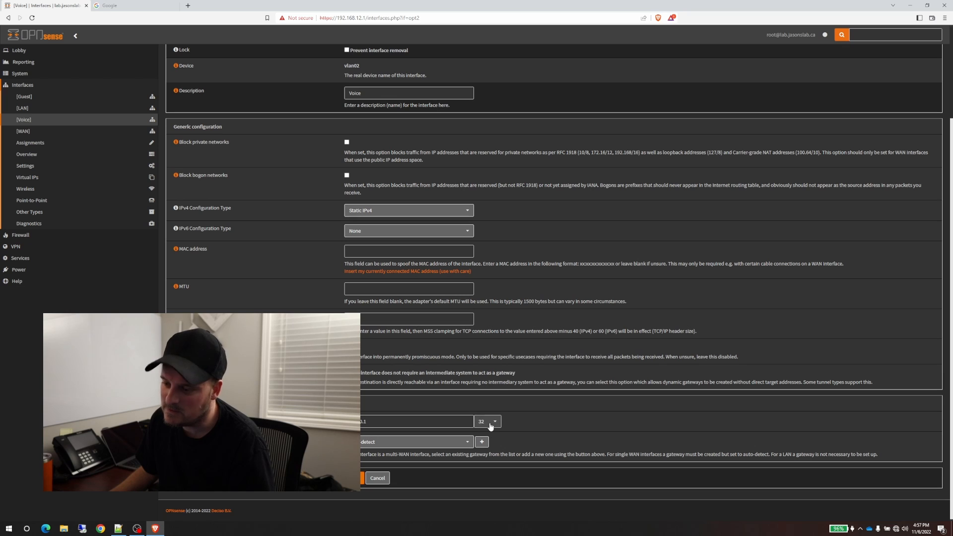
left_click(489, 422)
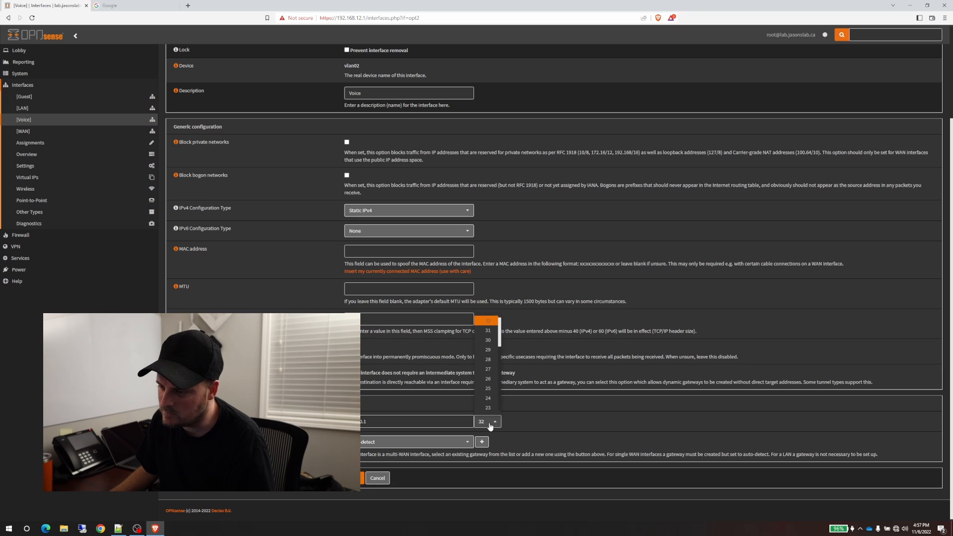
left_click(489, 398)
left_click(354, 478)
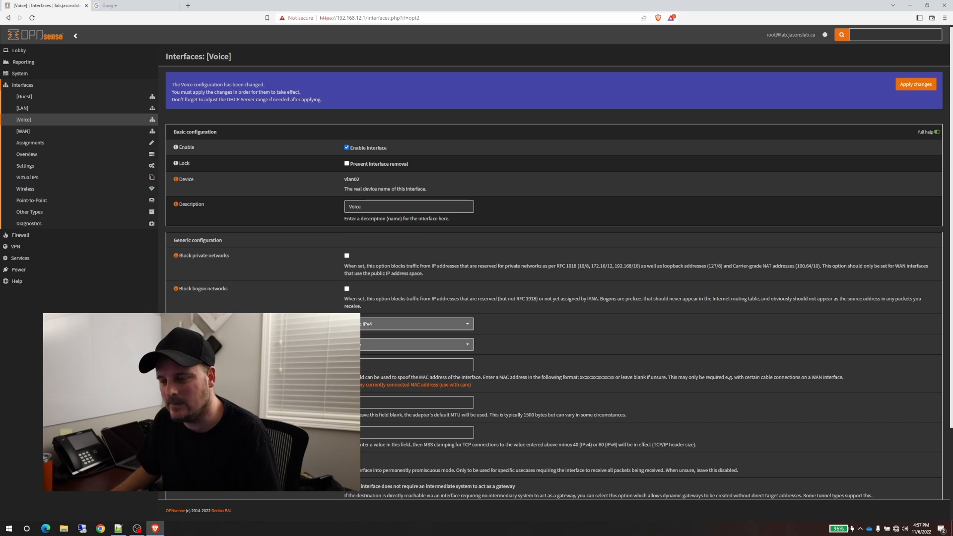
scroll(350, 471, "down", 2)
scroll(349, 471, "up", 2)
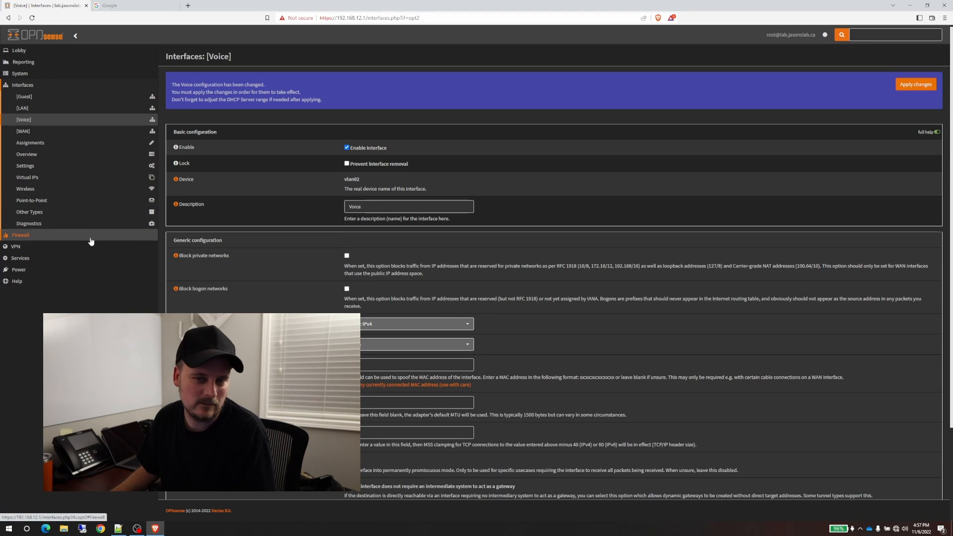
- Enable the DHCPv4 server on the Guest interface with the range 192.168.10.100 to 192.168.10.200 and save it
left_click(64, 259)
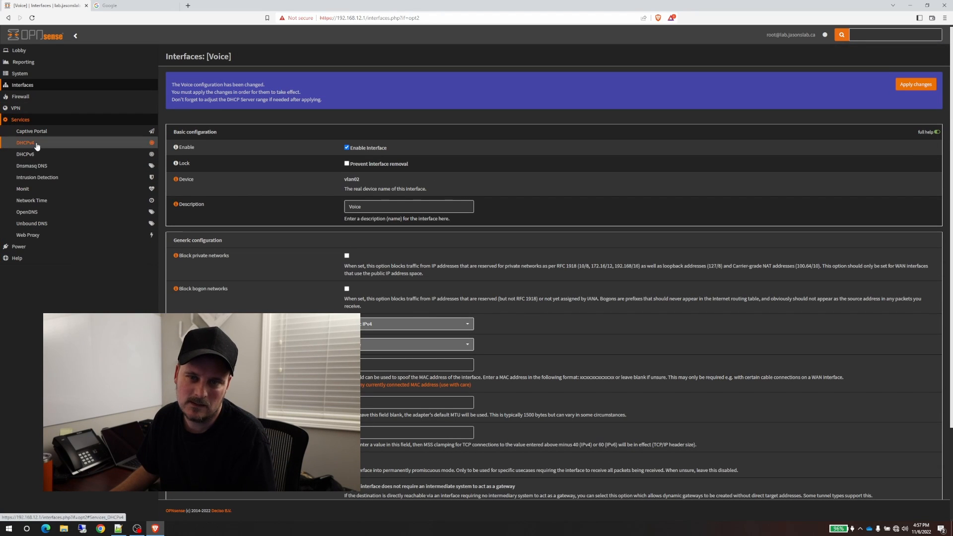
left_click(63, 142)
left_click(27, 154)
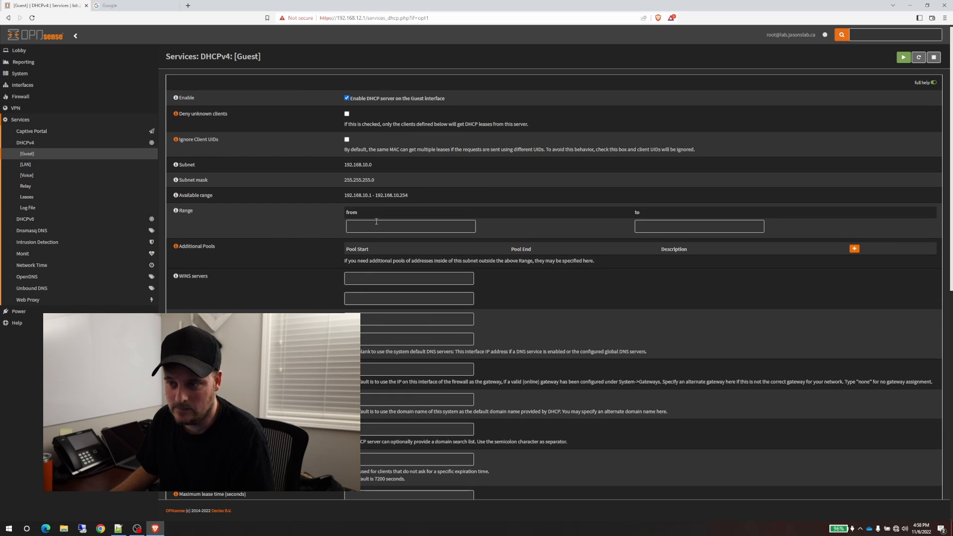
type("192.168")
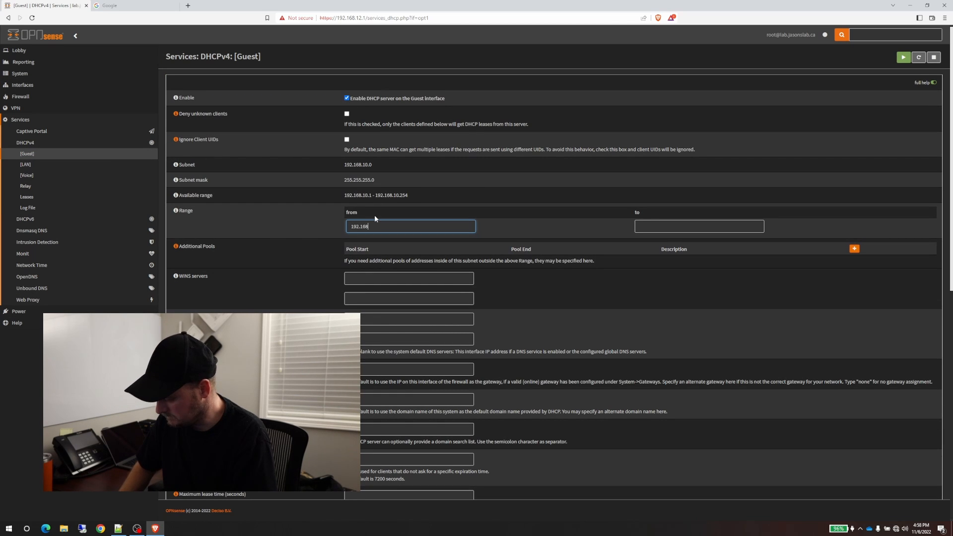
type(".10.10")
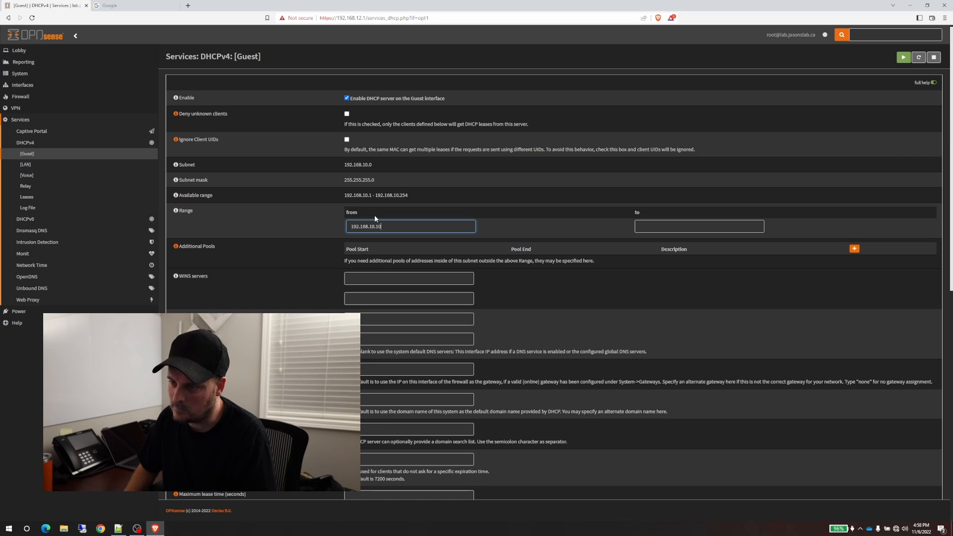
type("0")
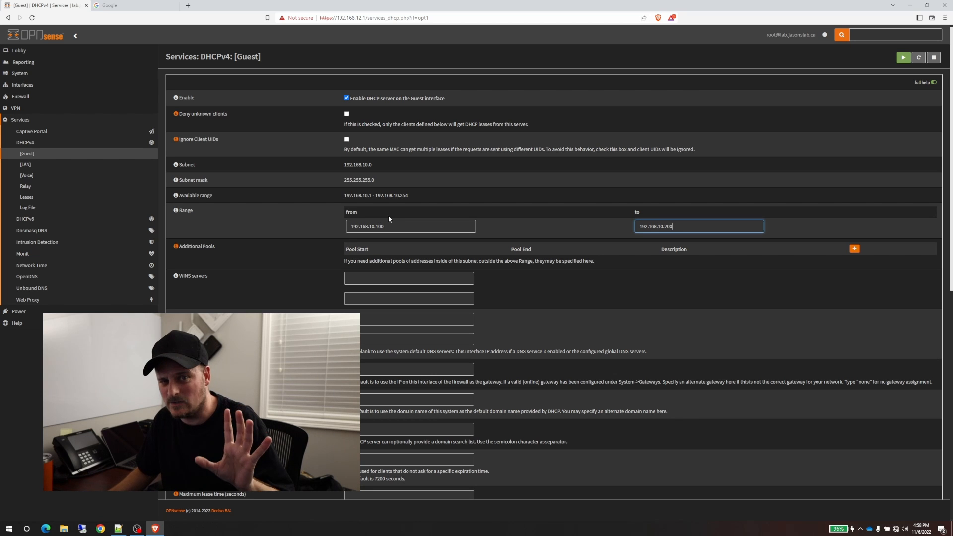
scroll(388, 216, "down", 9)
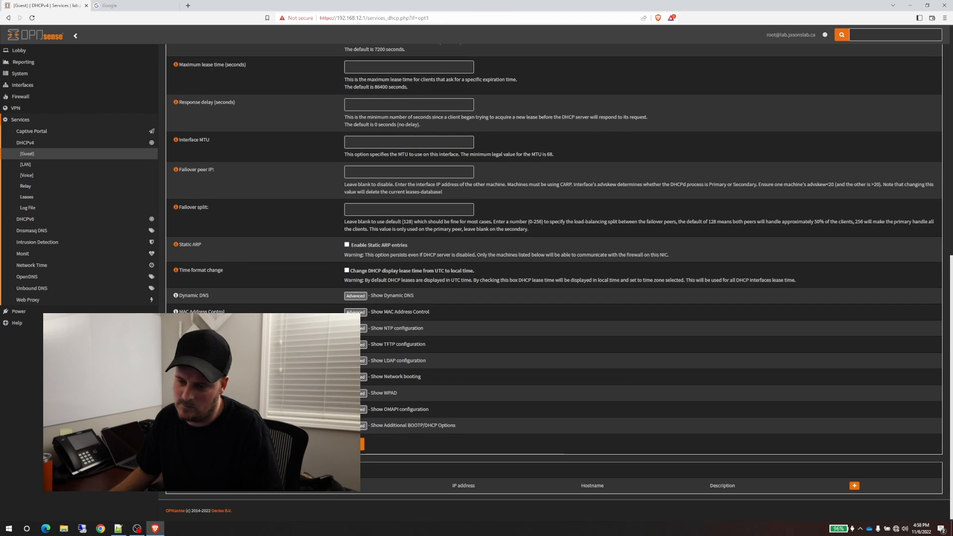
left_click(354, 444)
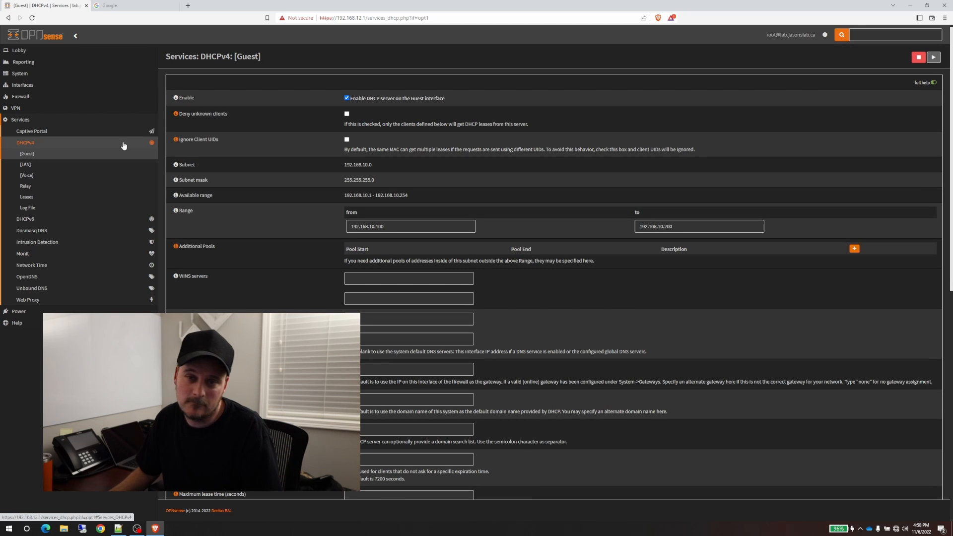
- Enable the DHCPv4 server on the Voice interface with the range 10.0.0.100 to 10.0.0.150 and save it
left_click(27, 175)
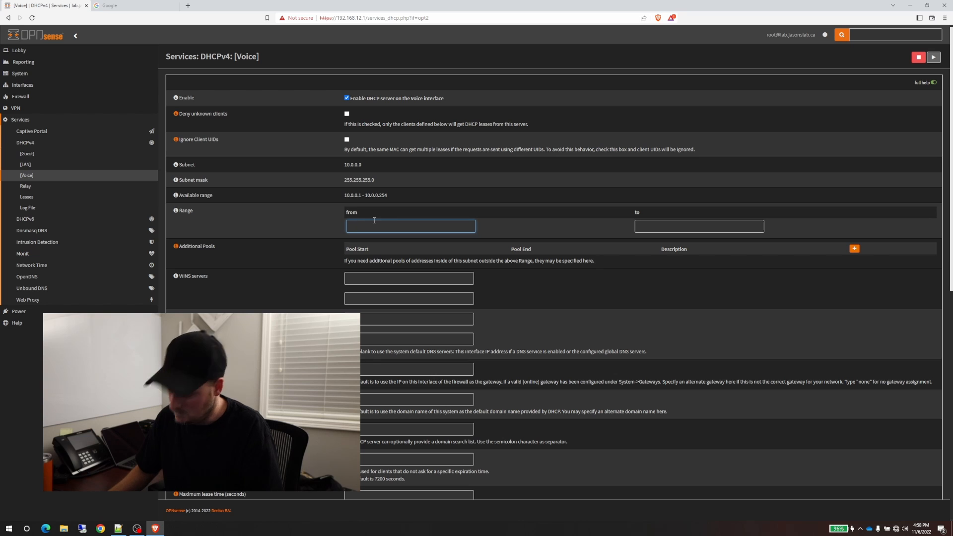
type("10")
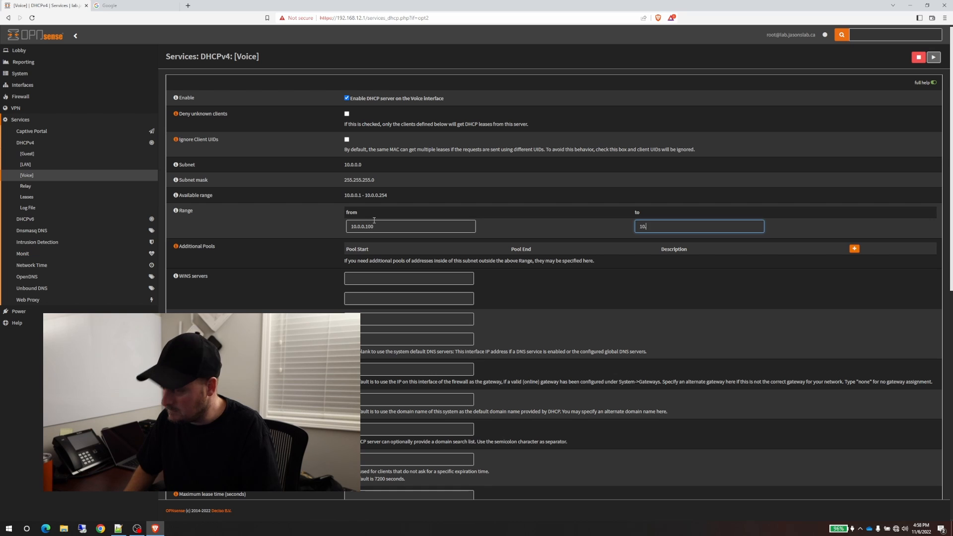
type(".0.0.150")
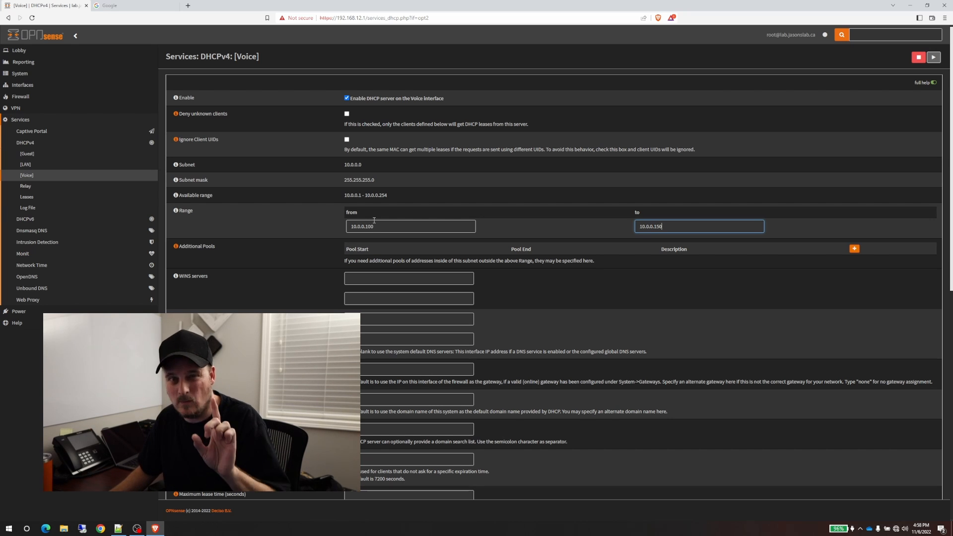
scroll(377, 219, "down", 6)
scroll(379, 217, "down", 3)
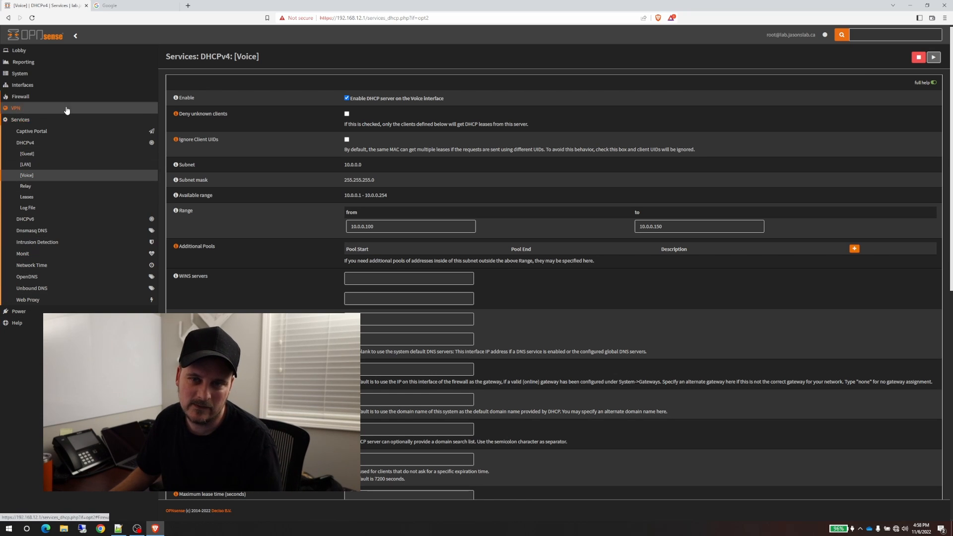
- Add and save a Guest firewall rule passing inbound IPv4 traffic of any protocol, source and destination, with the description "Guest All Access"
left_click(84, 98)
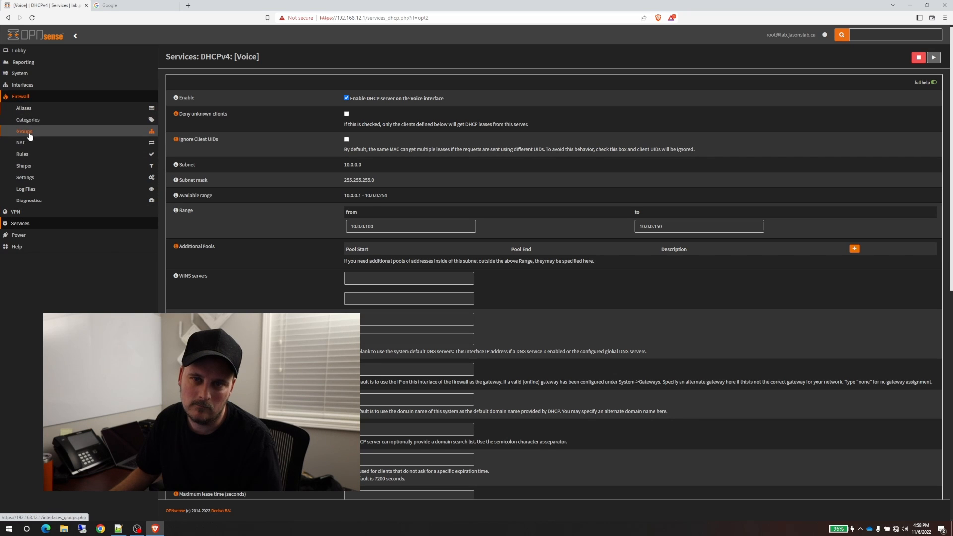
left_click(25, 154)
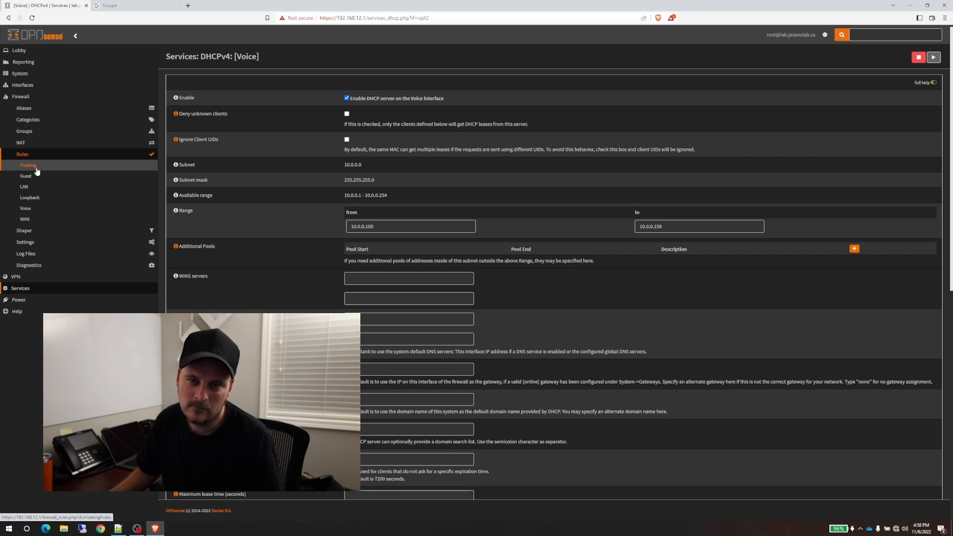
left_click(30, 176)
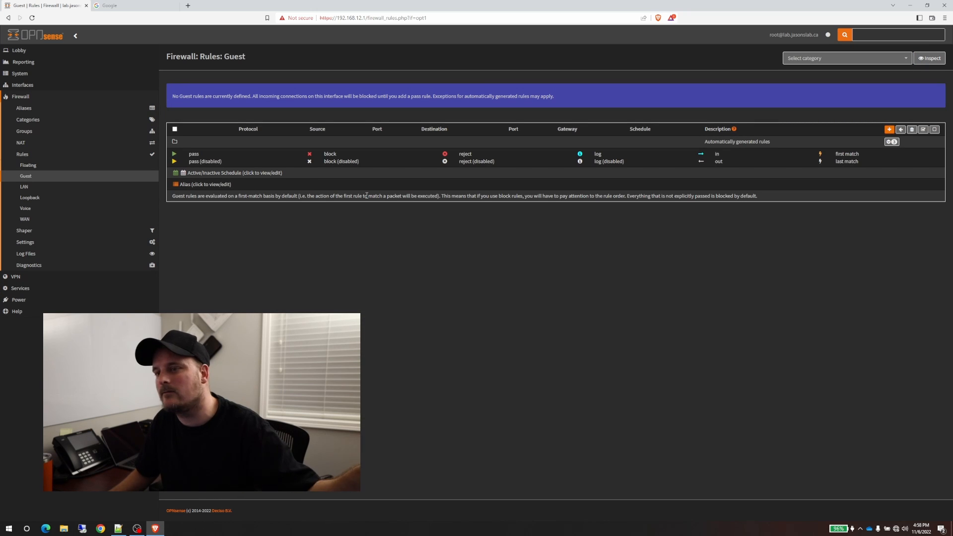
left_click(889, 129)
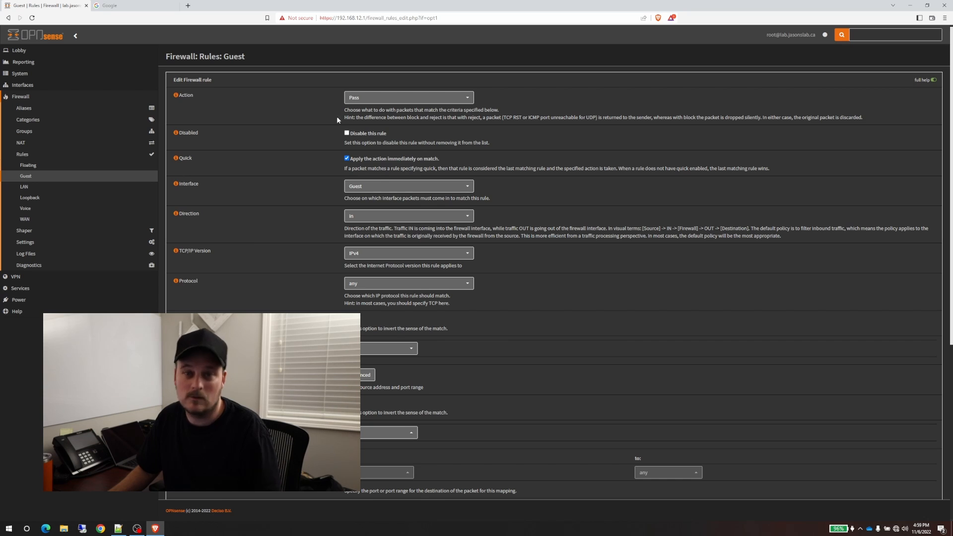
scroll(369, 496, "down", 5)
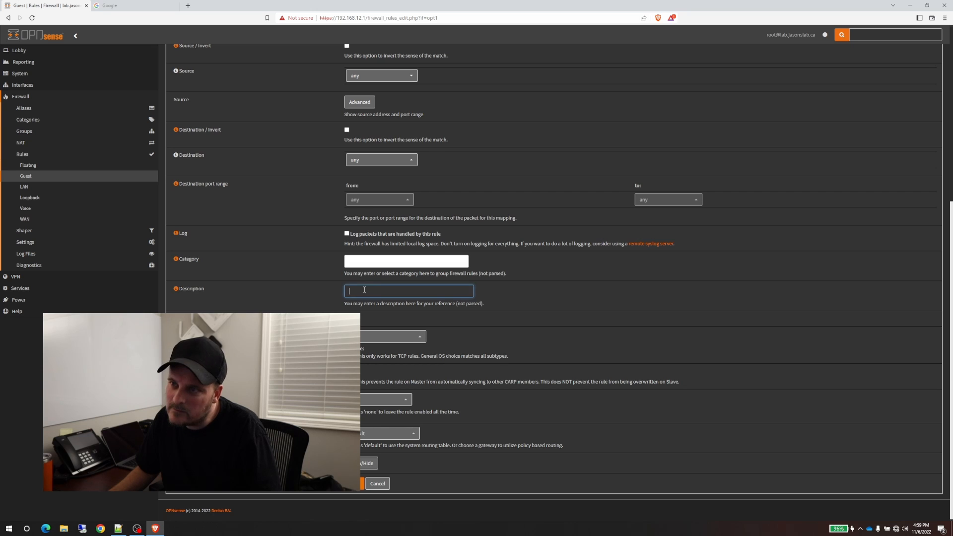
scroll(406, 228, "up", 5)
scroll(390, 316, "down", 5)
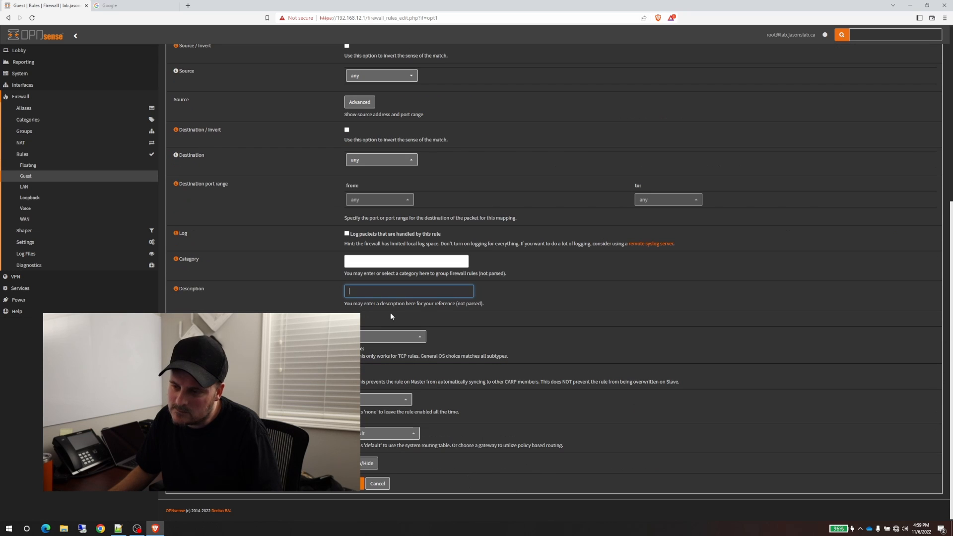
type("Guest")
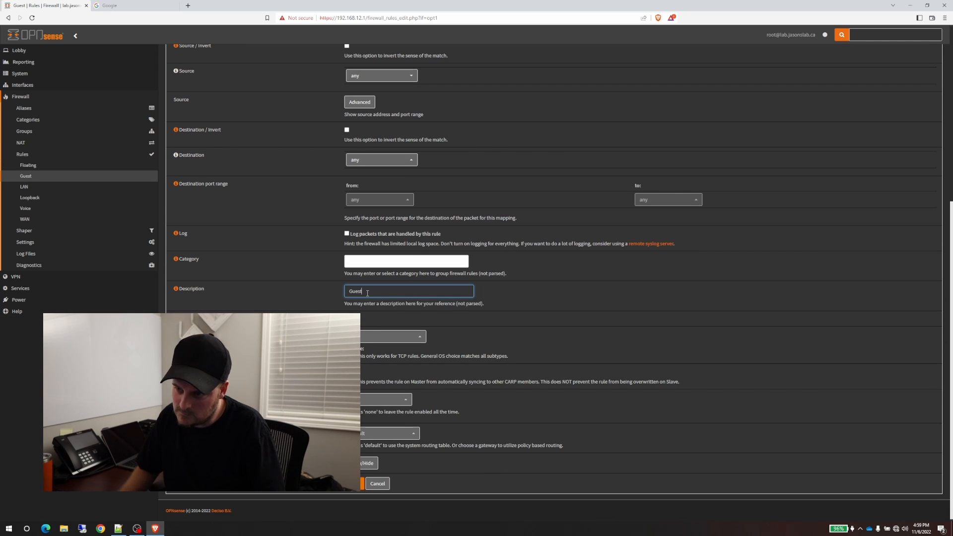
type(" All Ac")
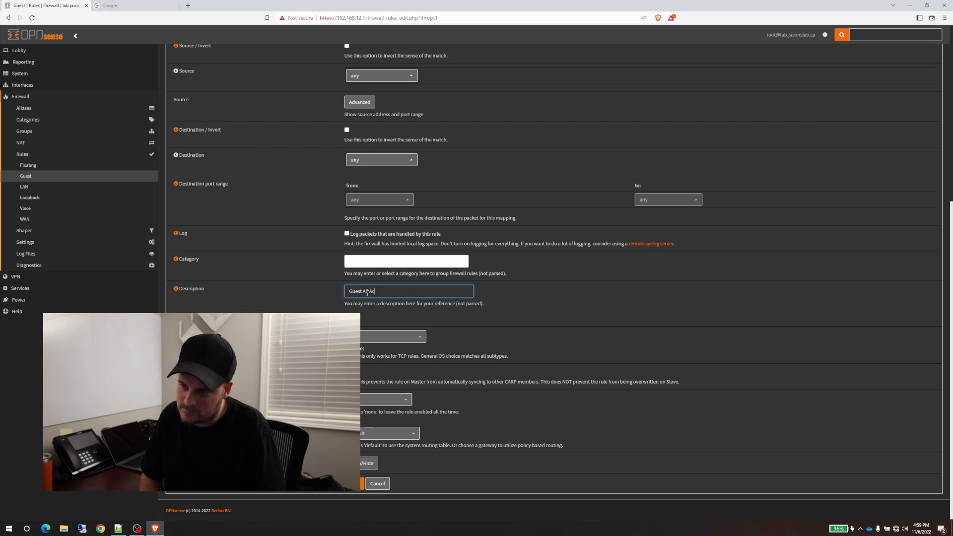
type("cess")
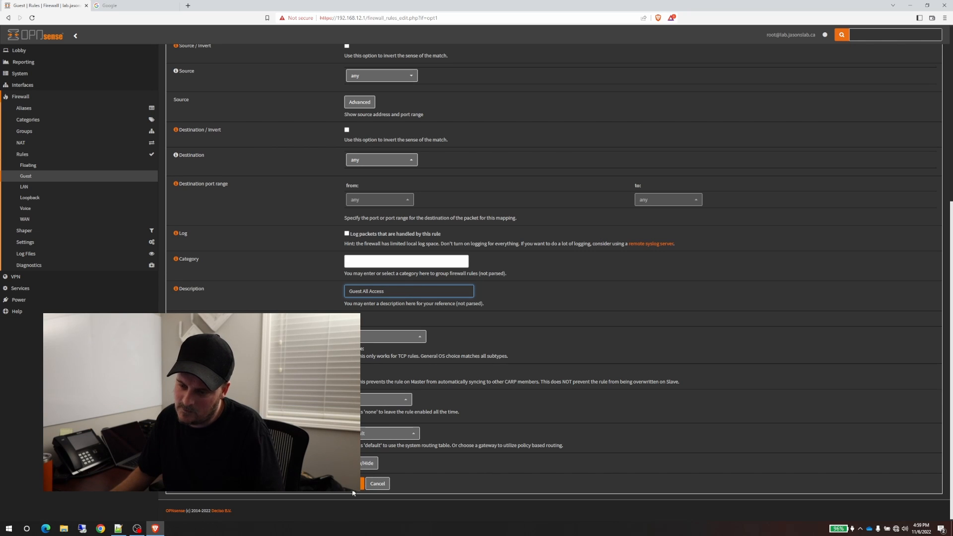
left_click(354, 484)
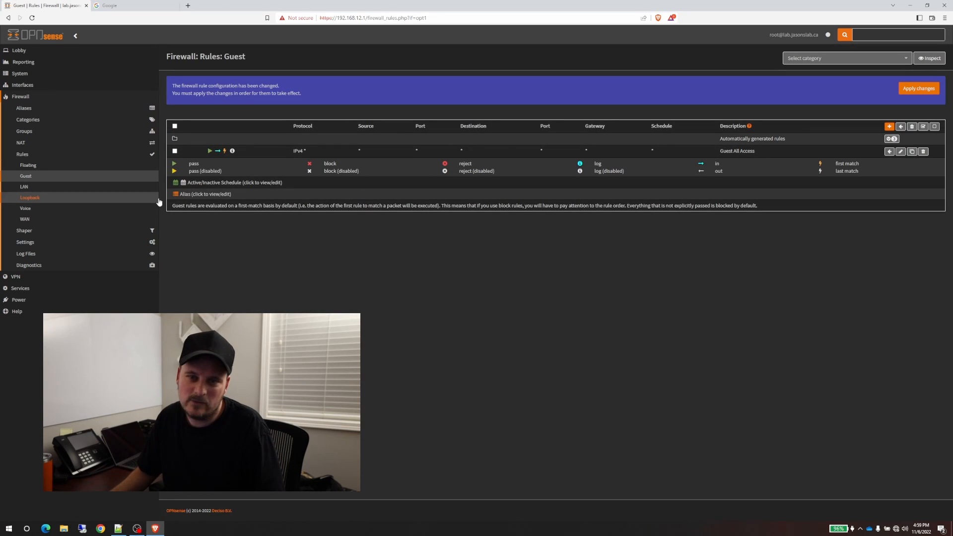
- Add a Voice firewall rule passing all inbound IPv4 traffic with the description "Voice", save it and apply the firewall changes
left_click(27, 212)
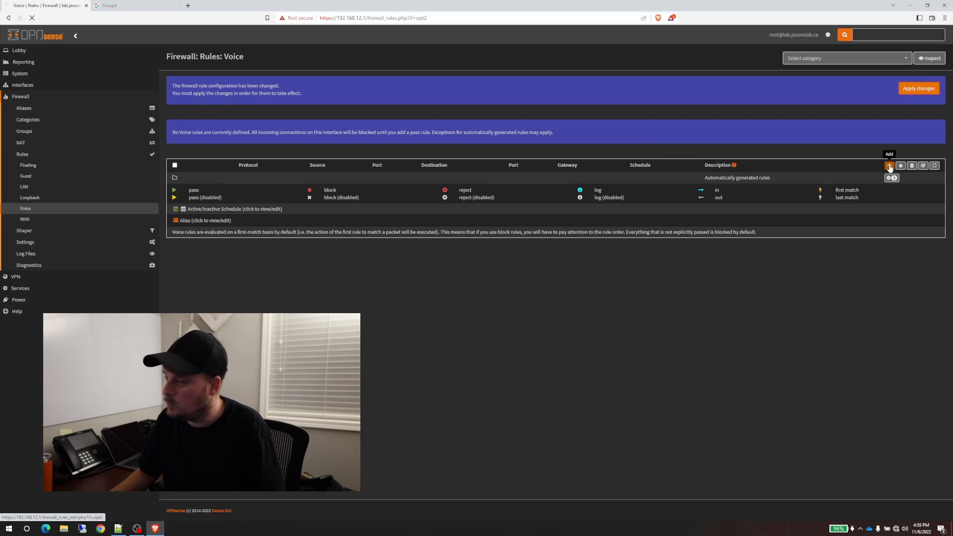
left_click(889, 165)
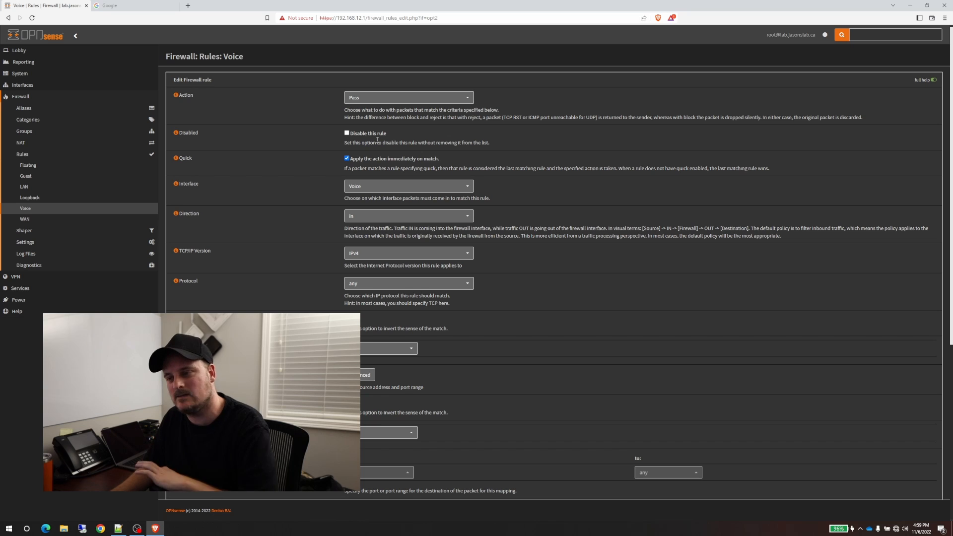
scroll(329, 272, "down", 5)
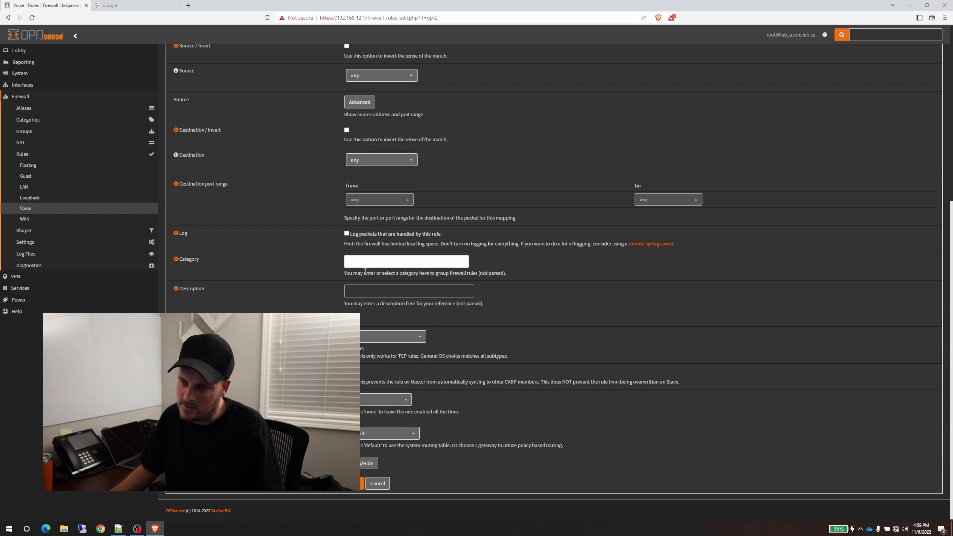
left_click(367, 294)
type("Voice")
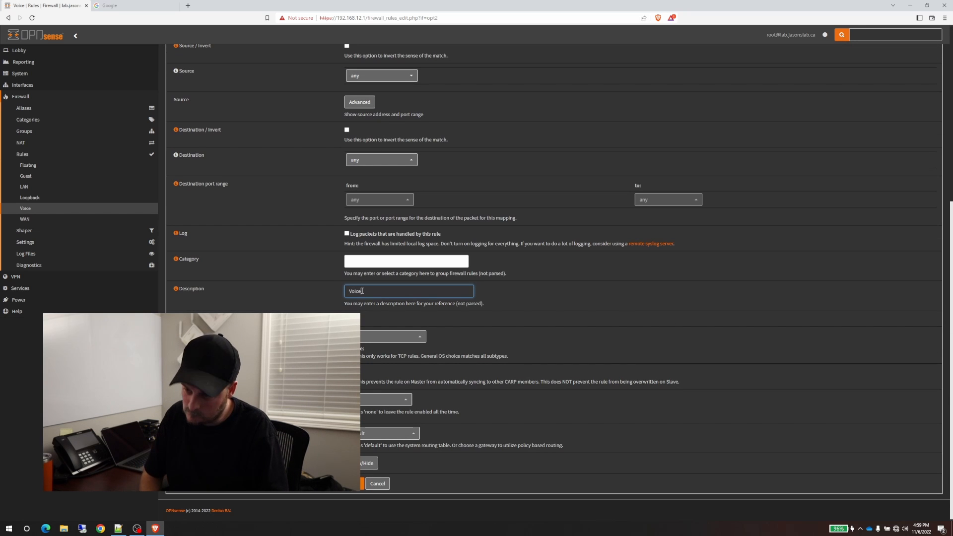
left_click(354, 483)
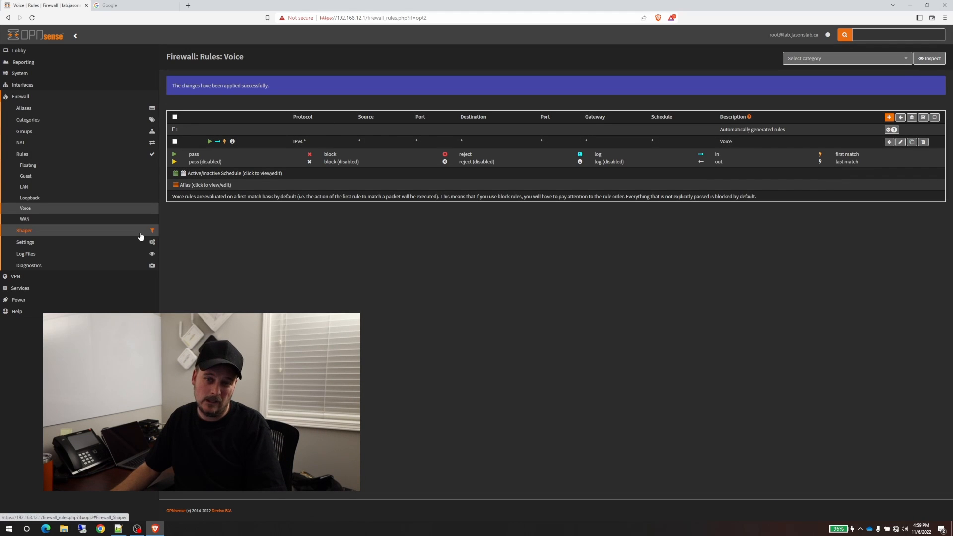
- Review the Guest interface's firewall rules and open the system health report
left_click(25, 176)
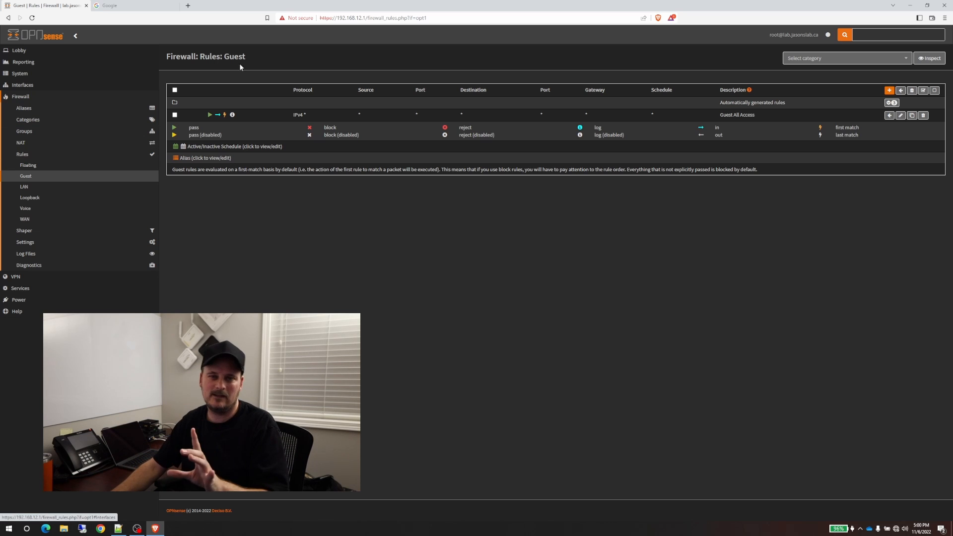
left_click(50, 62)
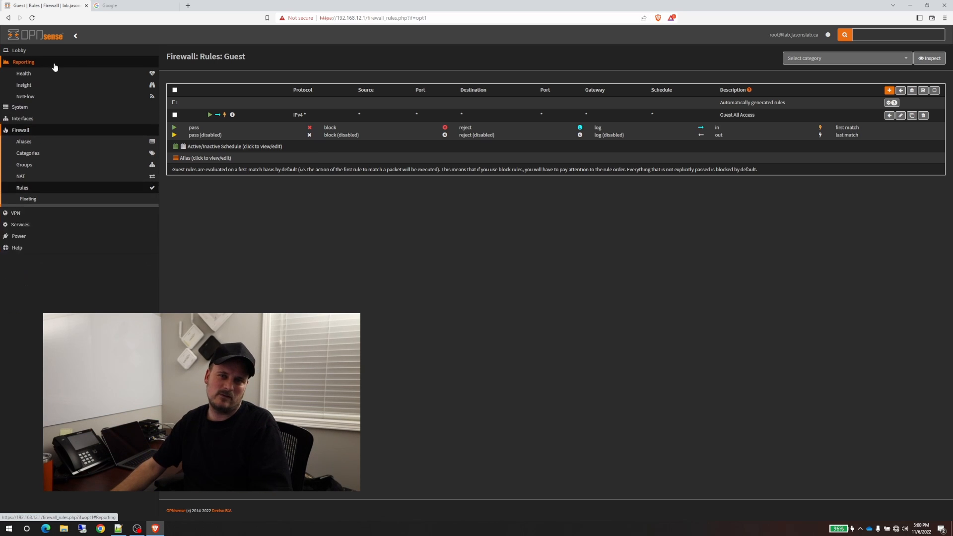
left_click(25, 75)
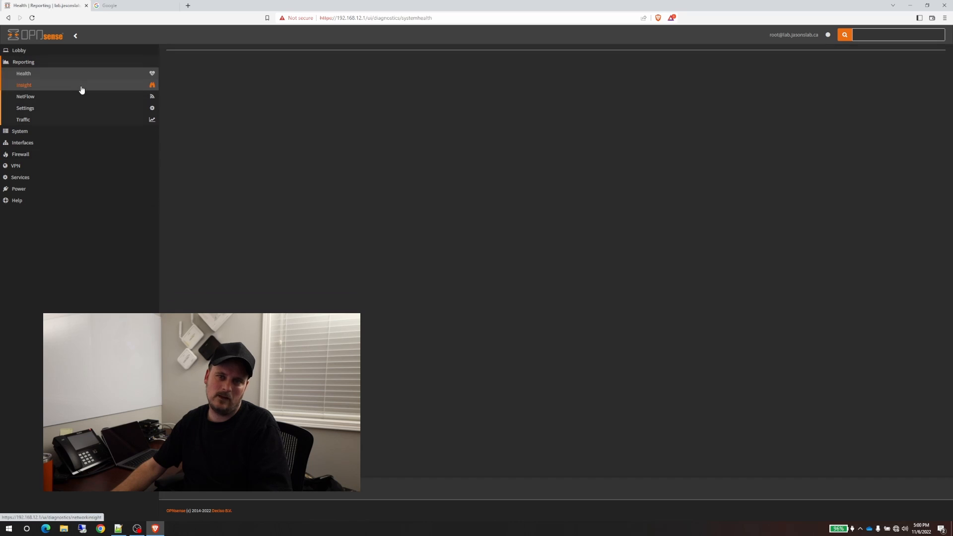